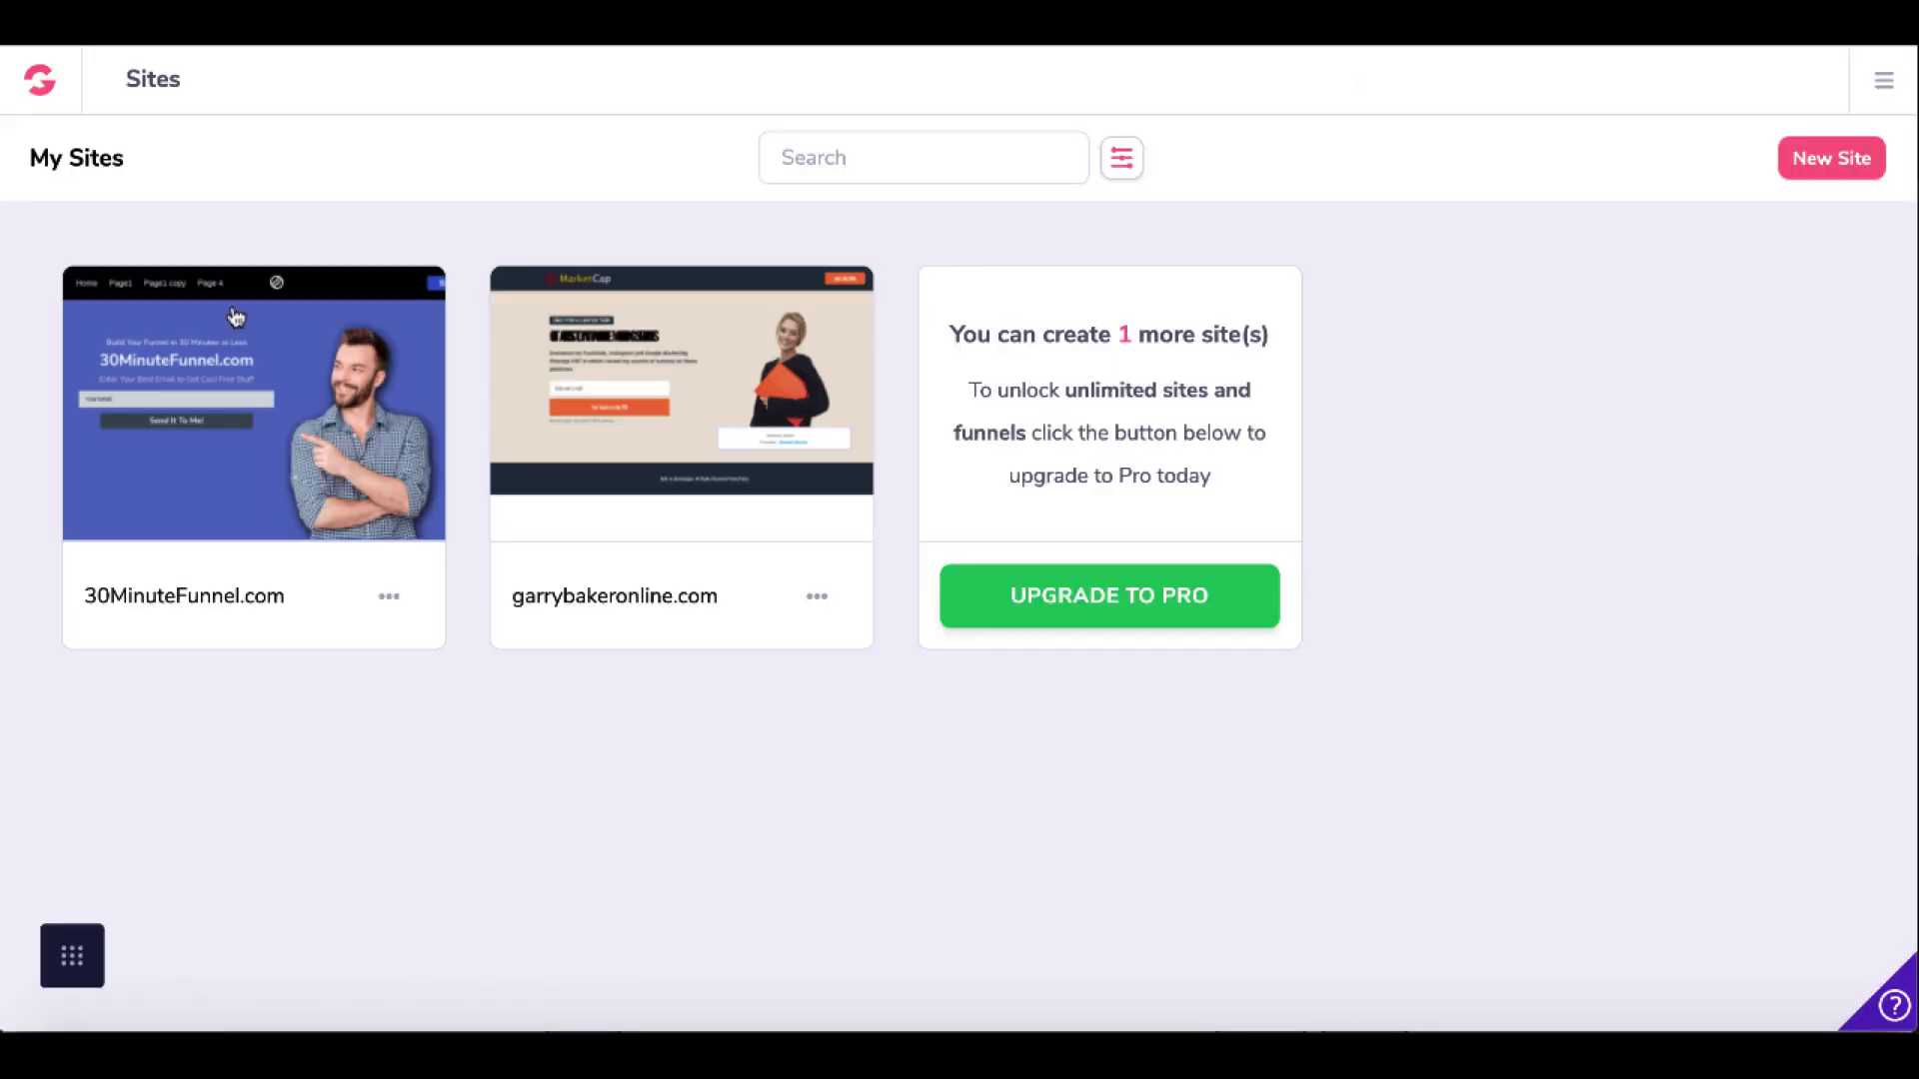
Open the GroovePages My Sites list showing 30MinuteFunnel.com and garrybakeronline.com
mouse_move(283, 546)
mouse_move(367, 466)
Start a new site and browse the complete-site, funnel and personal template tabs before returning to Single Pages
click(1813, 176)
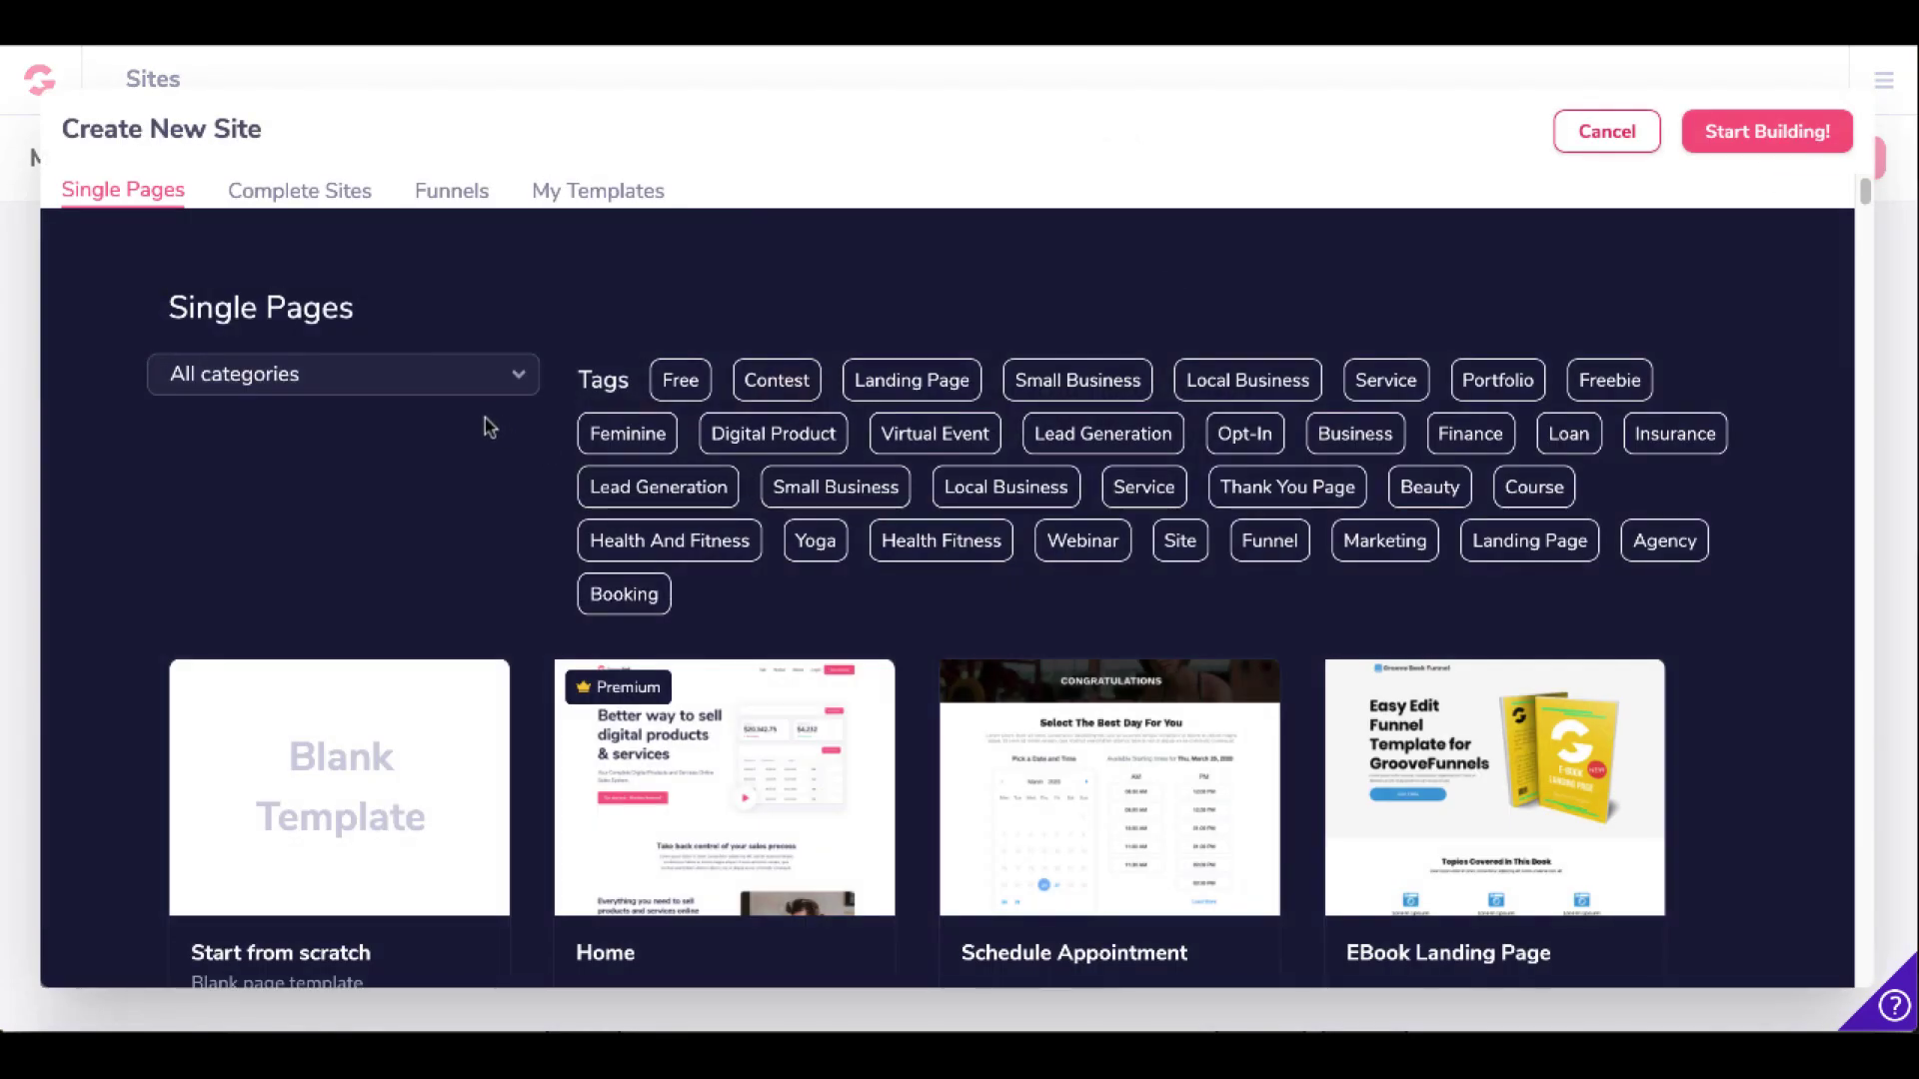
click(340, 189)
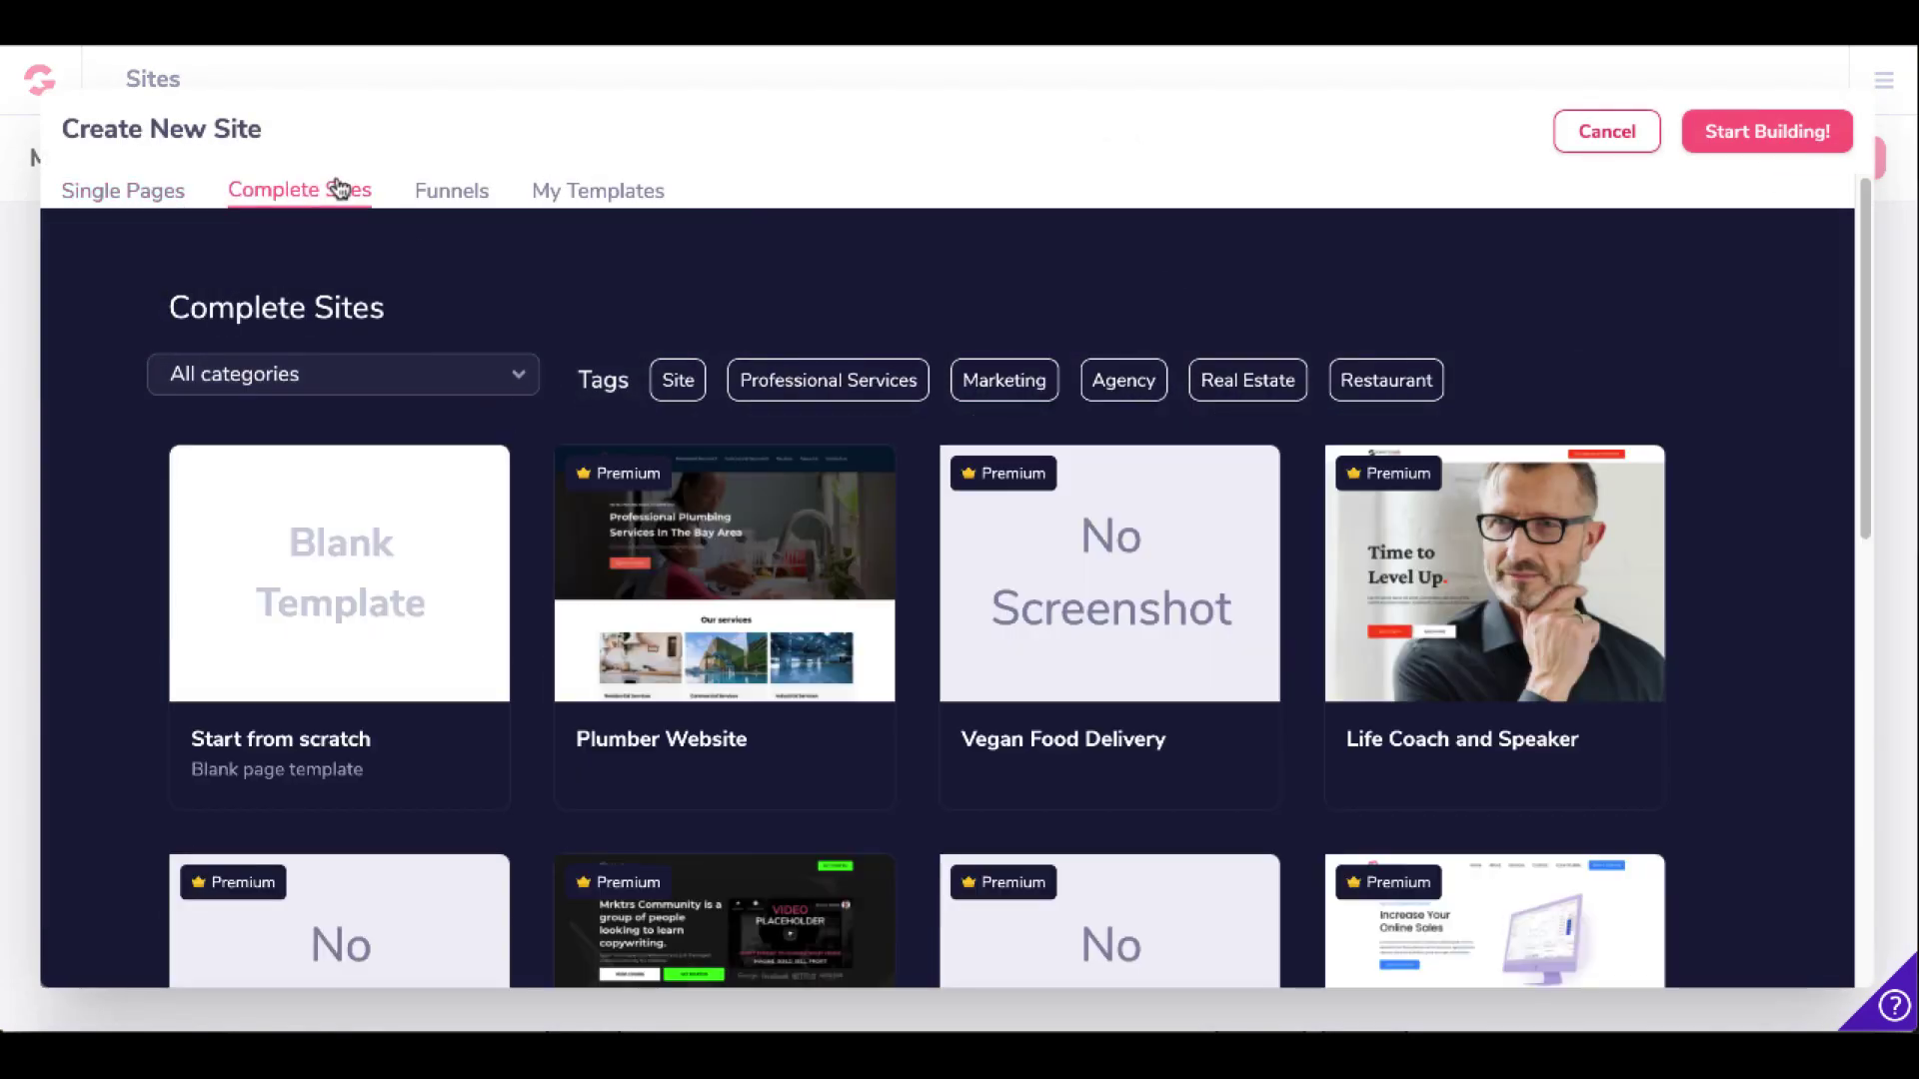
click(452, 195)
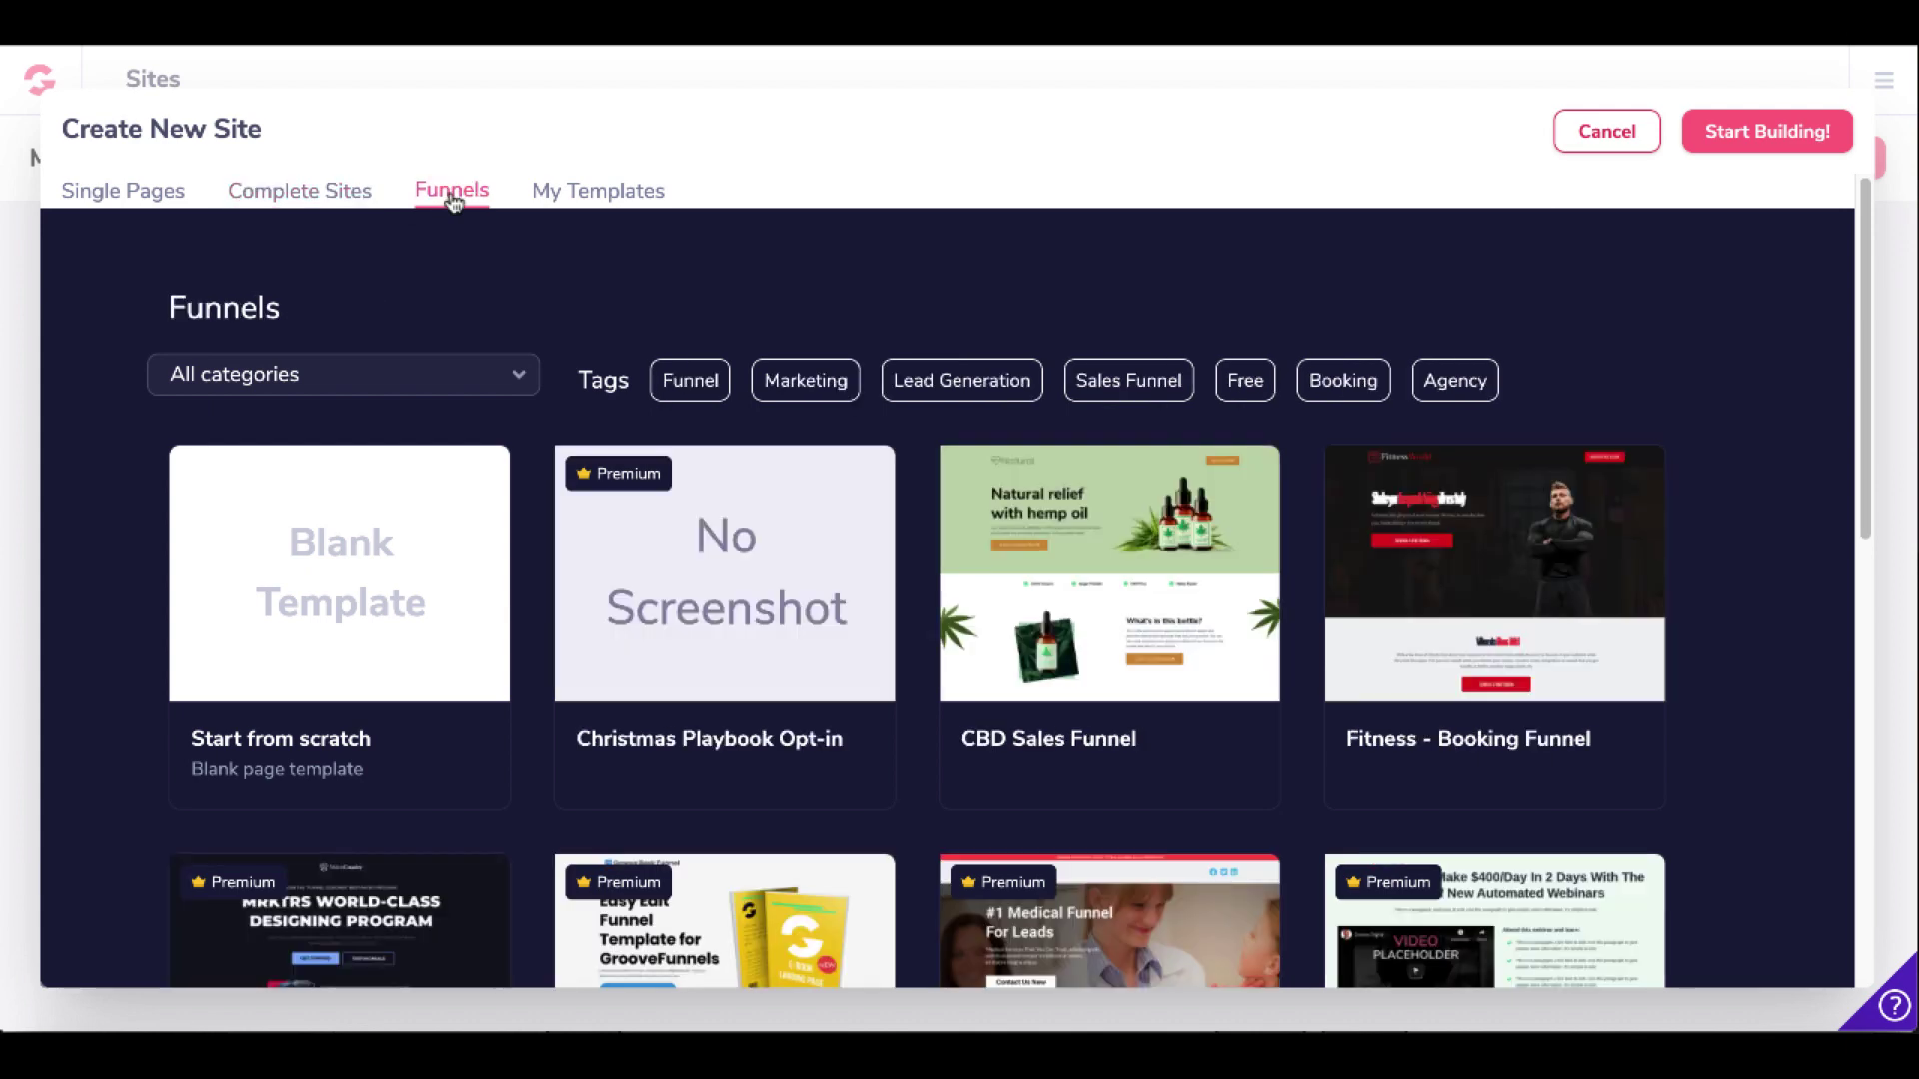
click(590, 196)
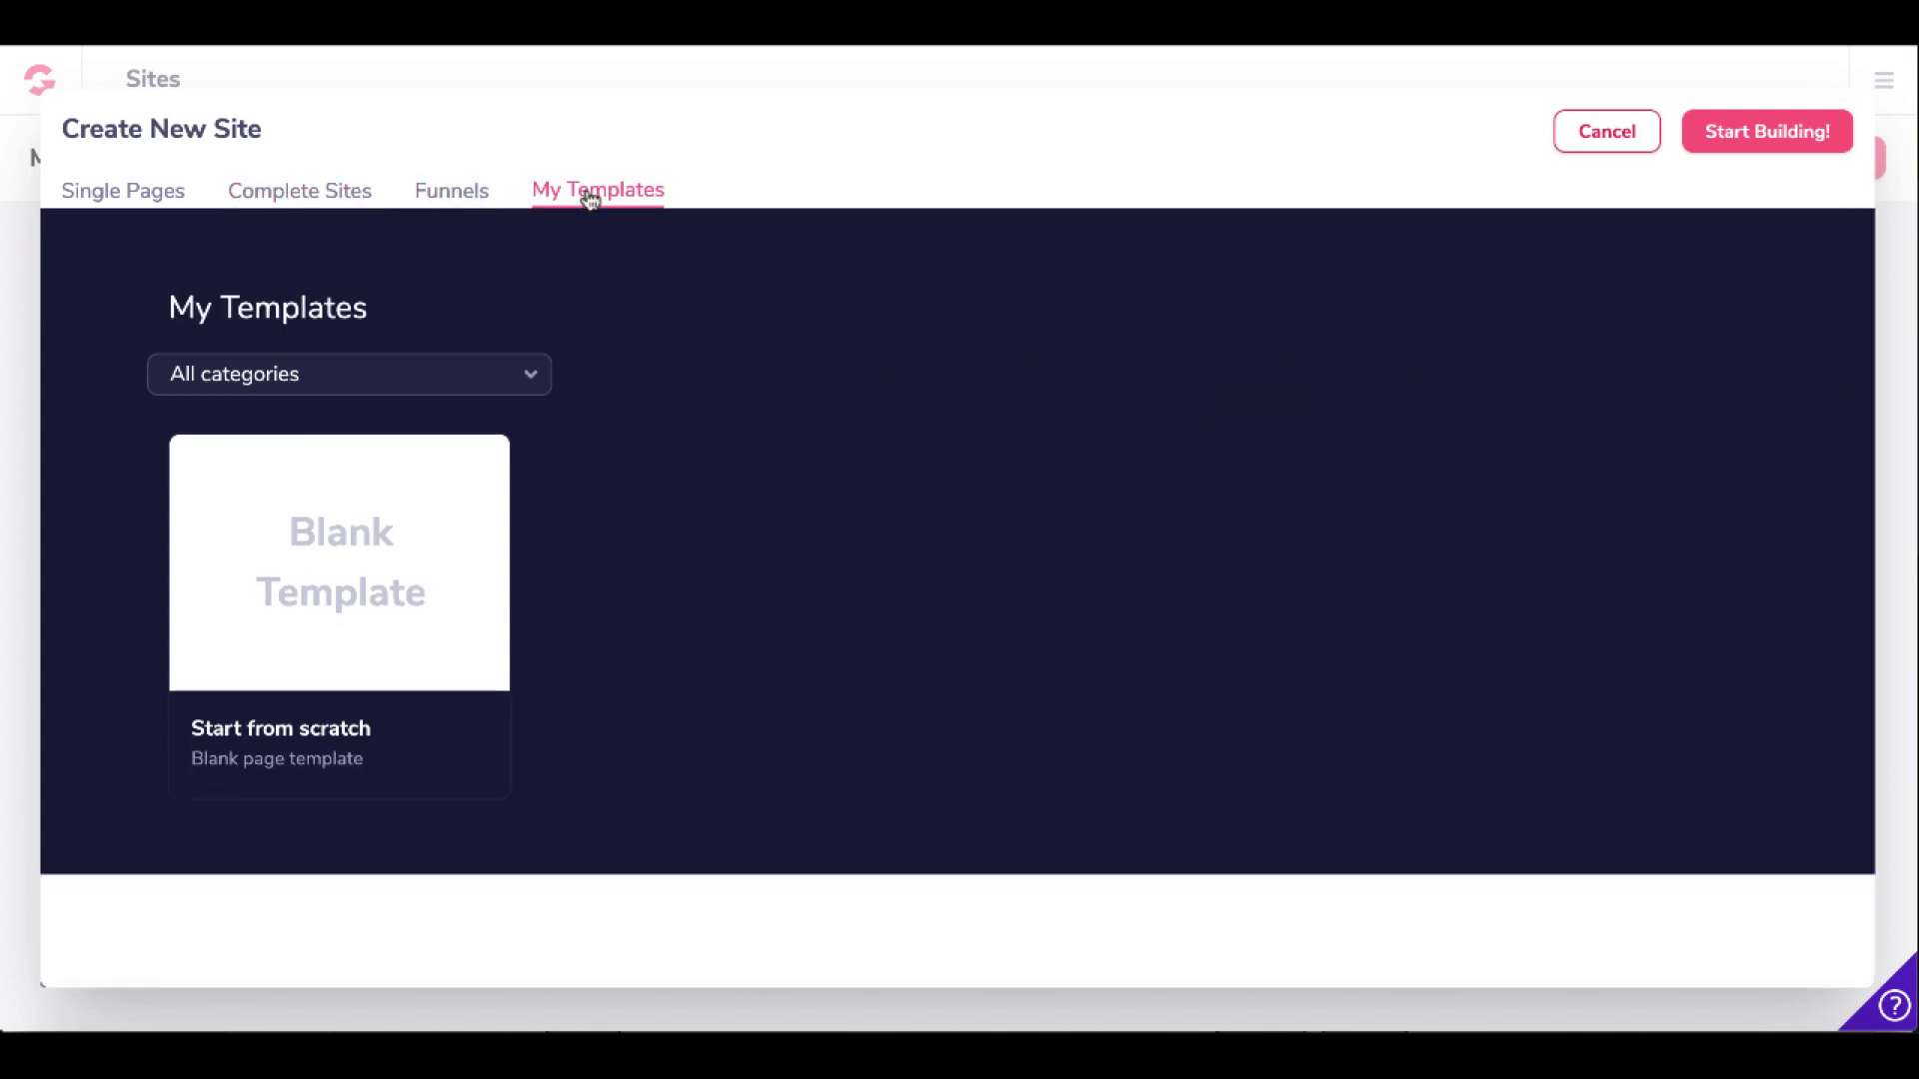
click(140, 200)
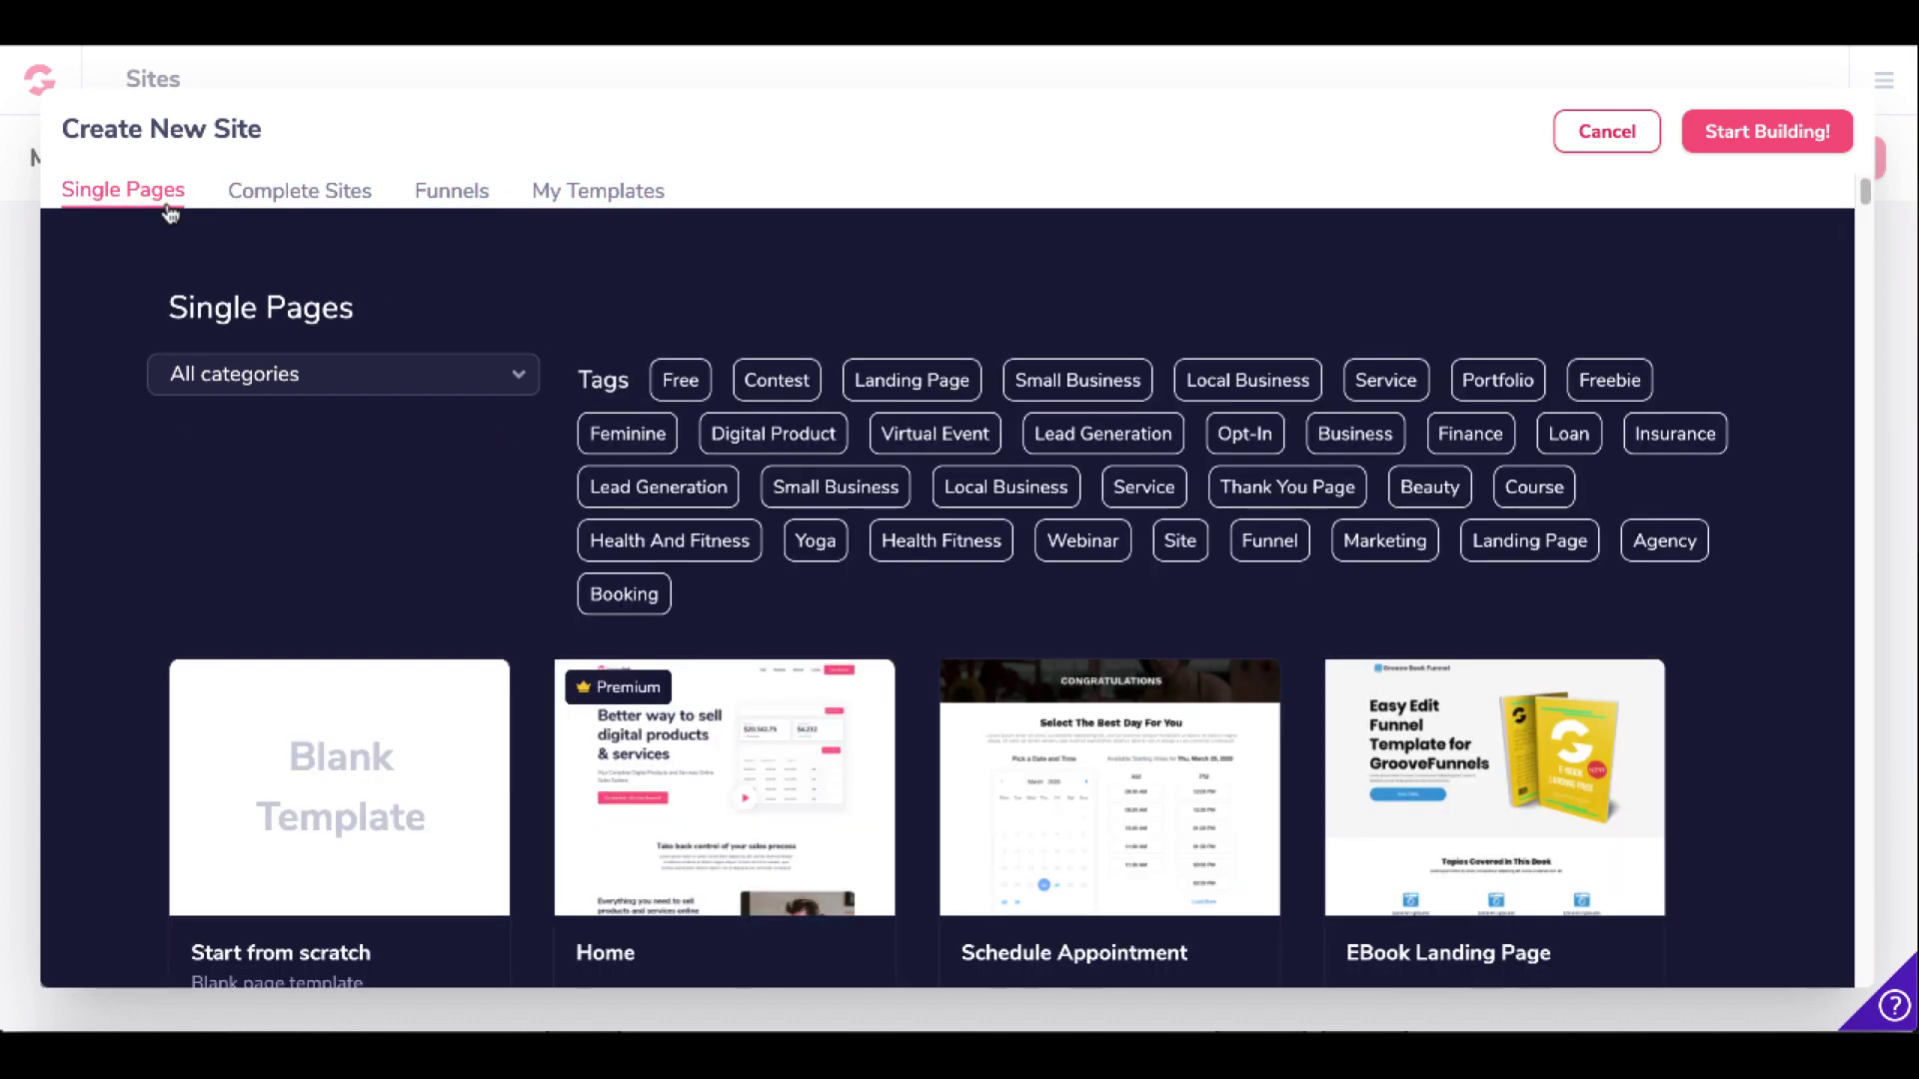
Filter single-page templates by Free and scroll to Giveaway or Contest Page
click(678, 389)
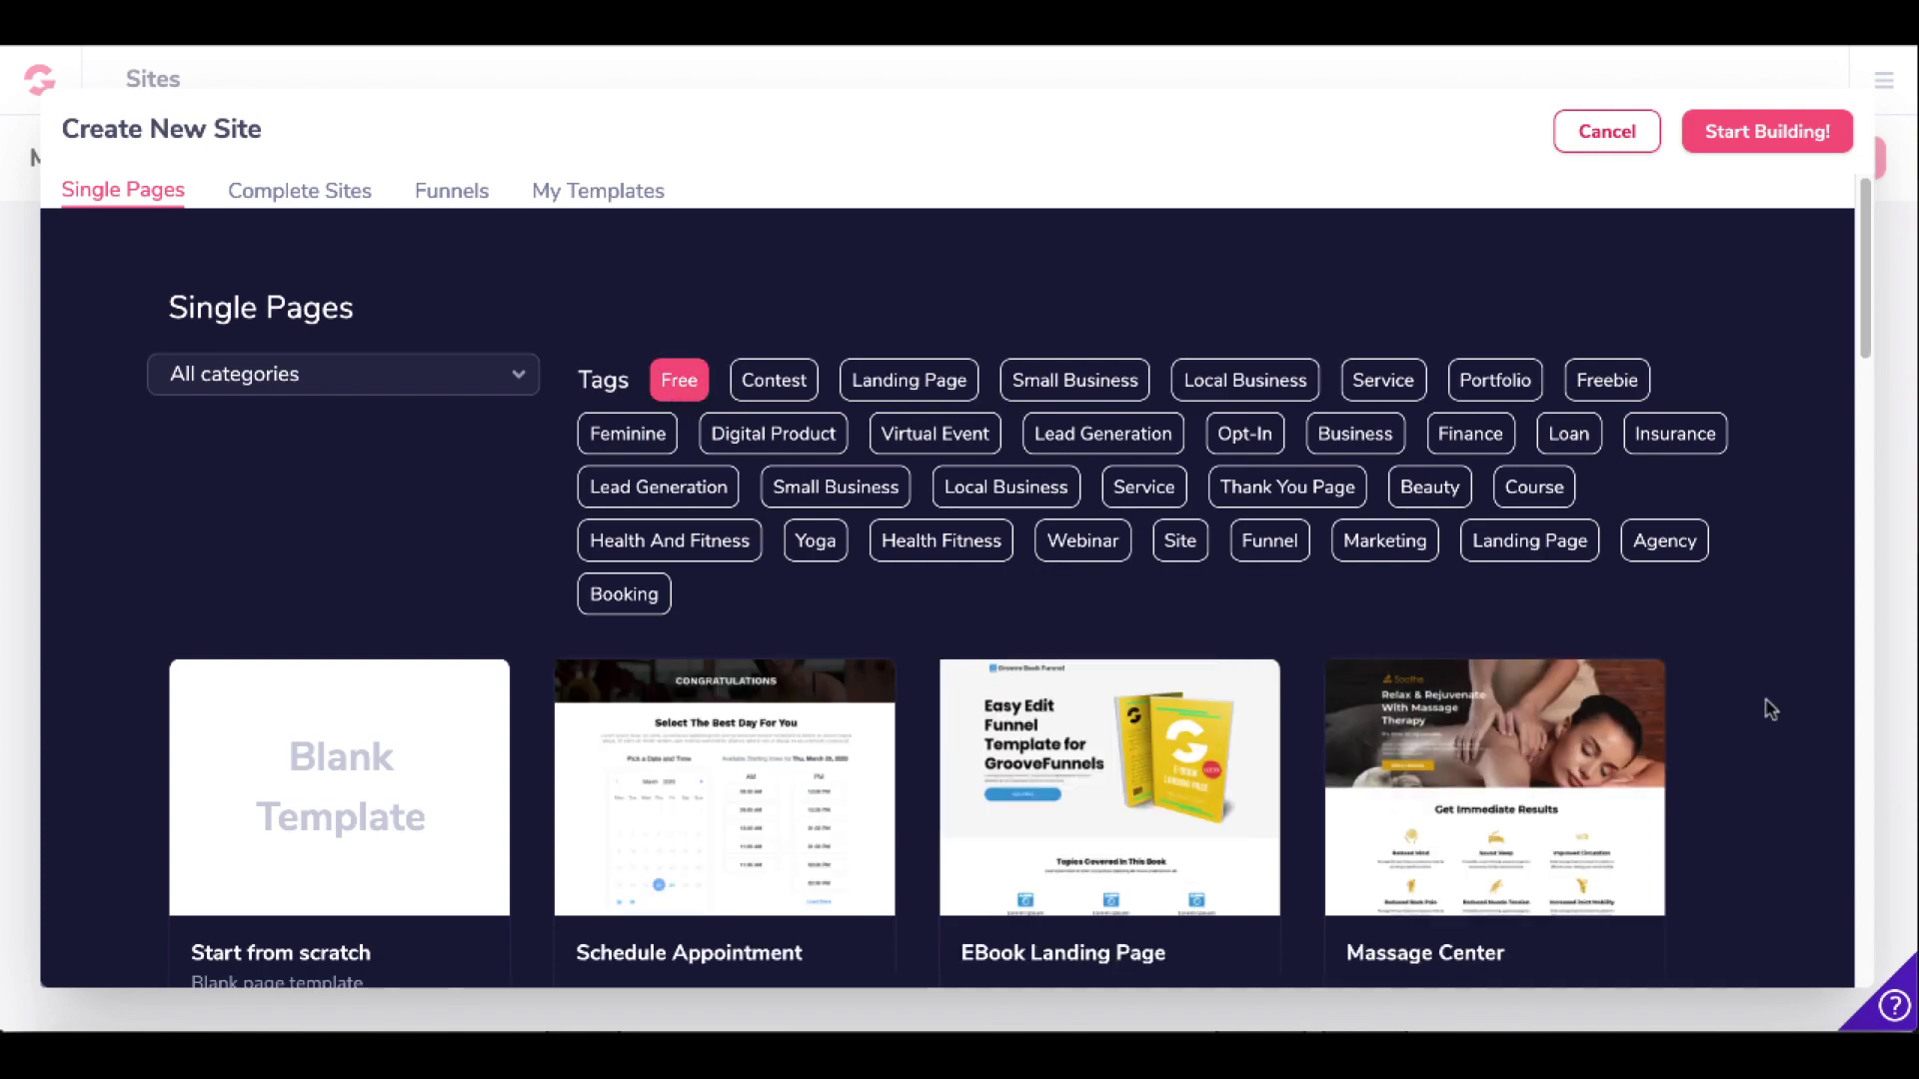
scroll(1771, 709, down, 10)
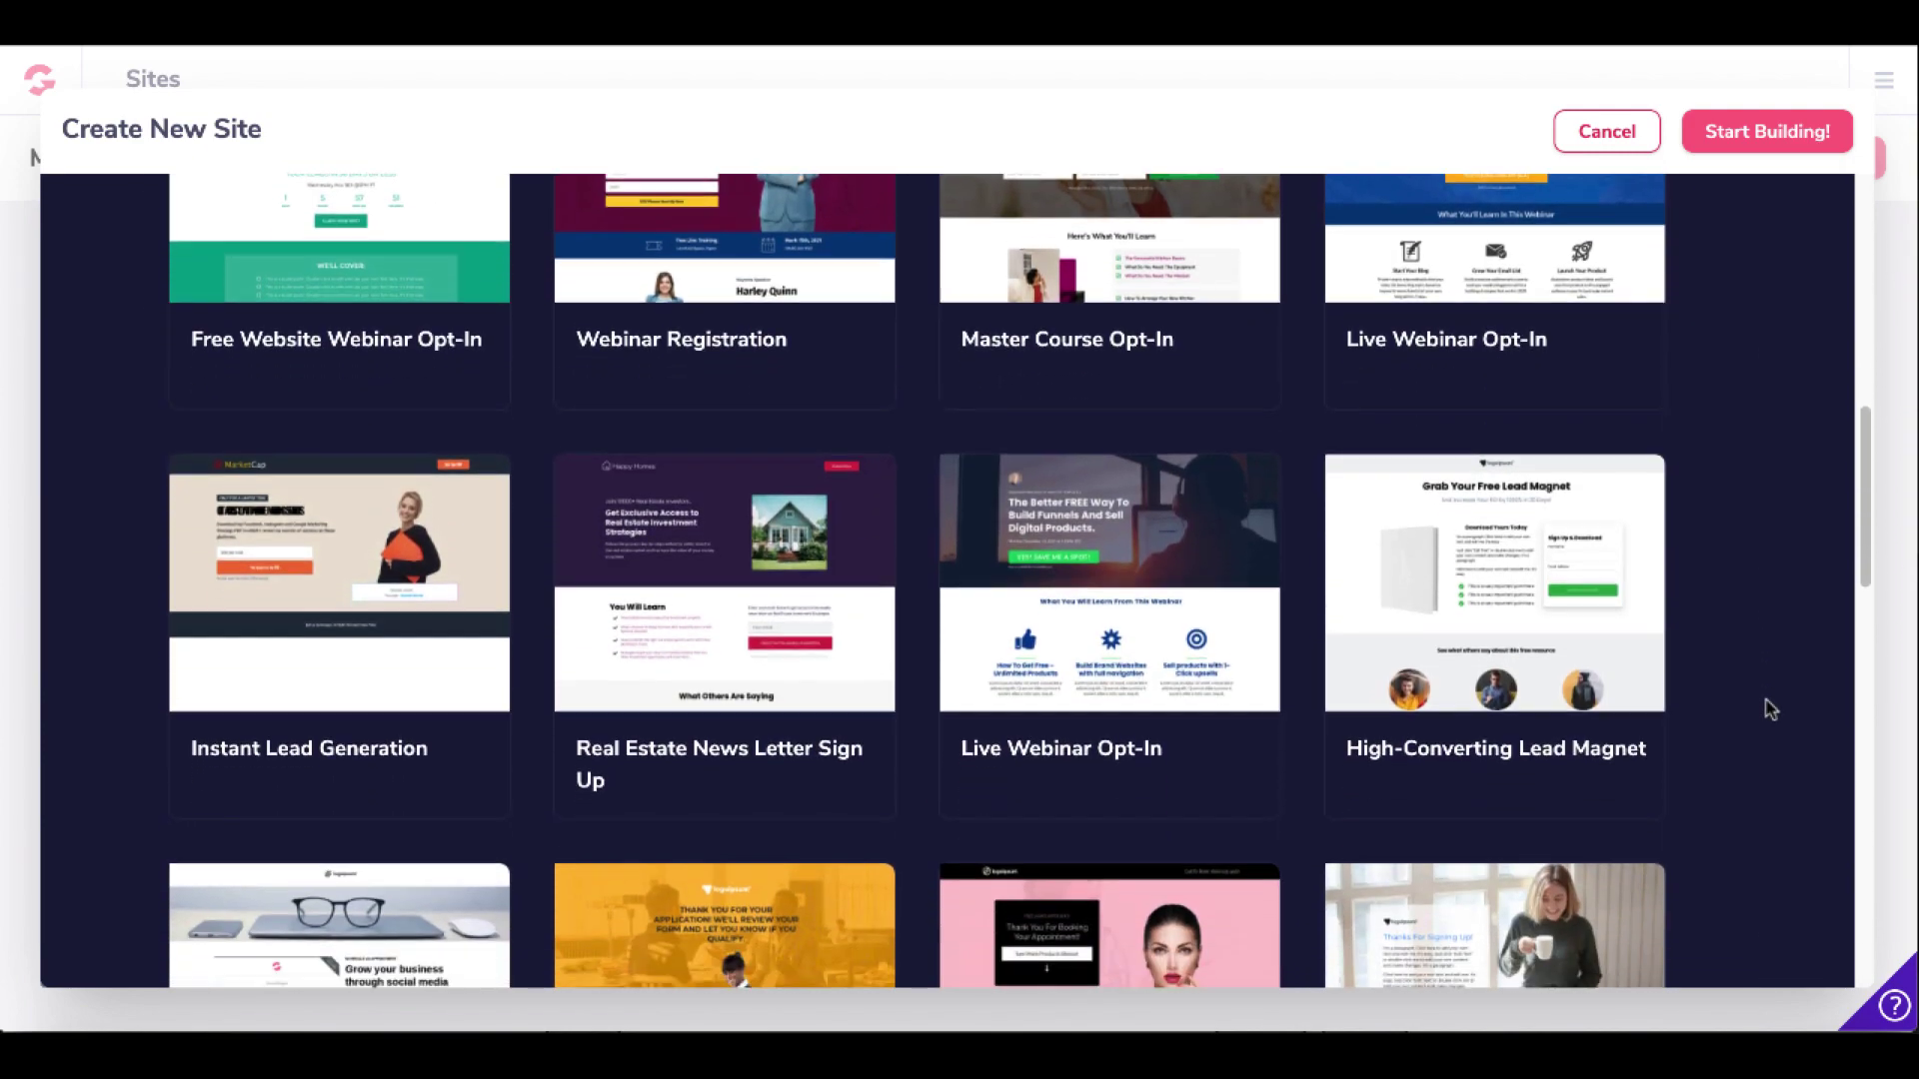
scroll(1771, 709, down, 4)
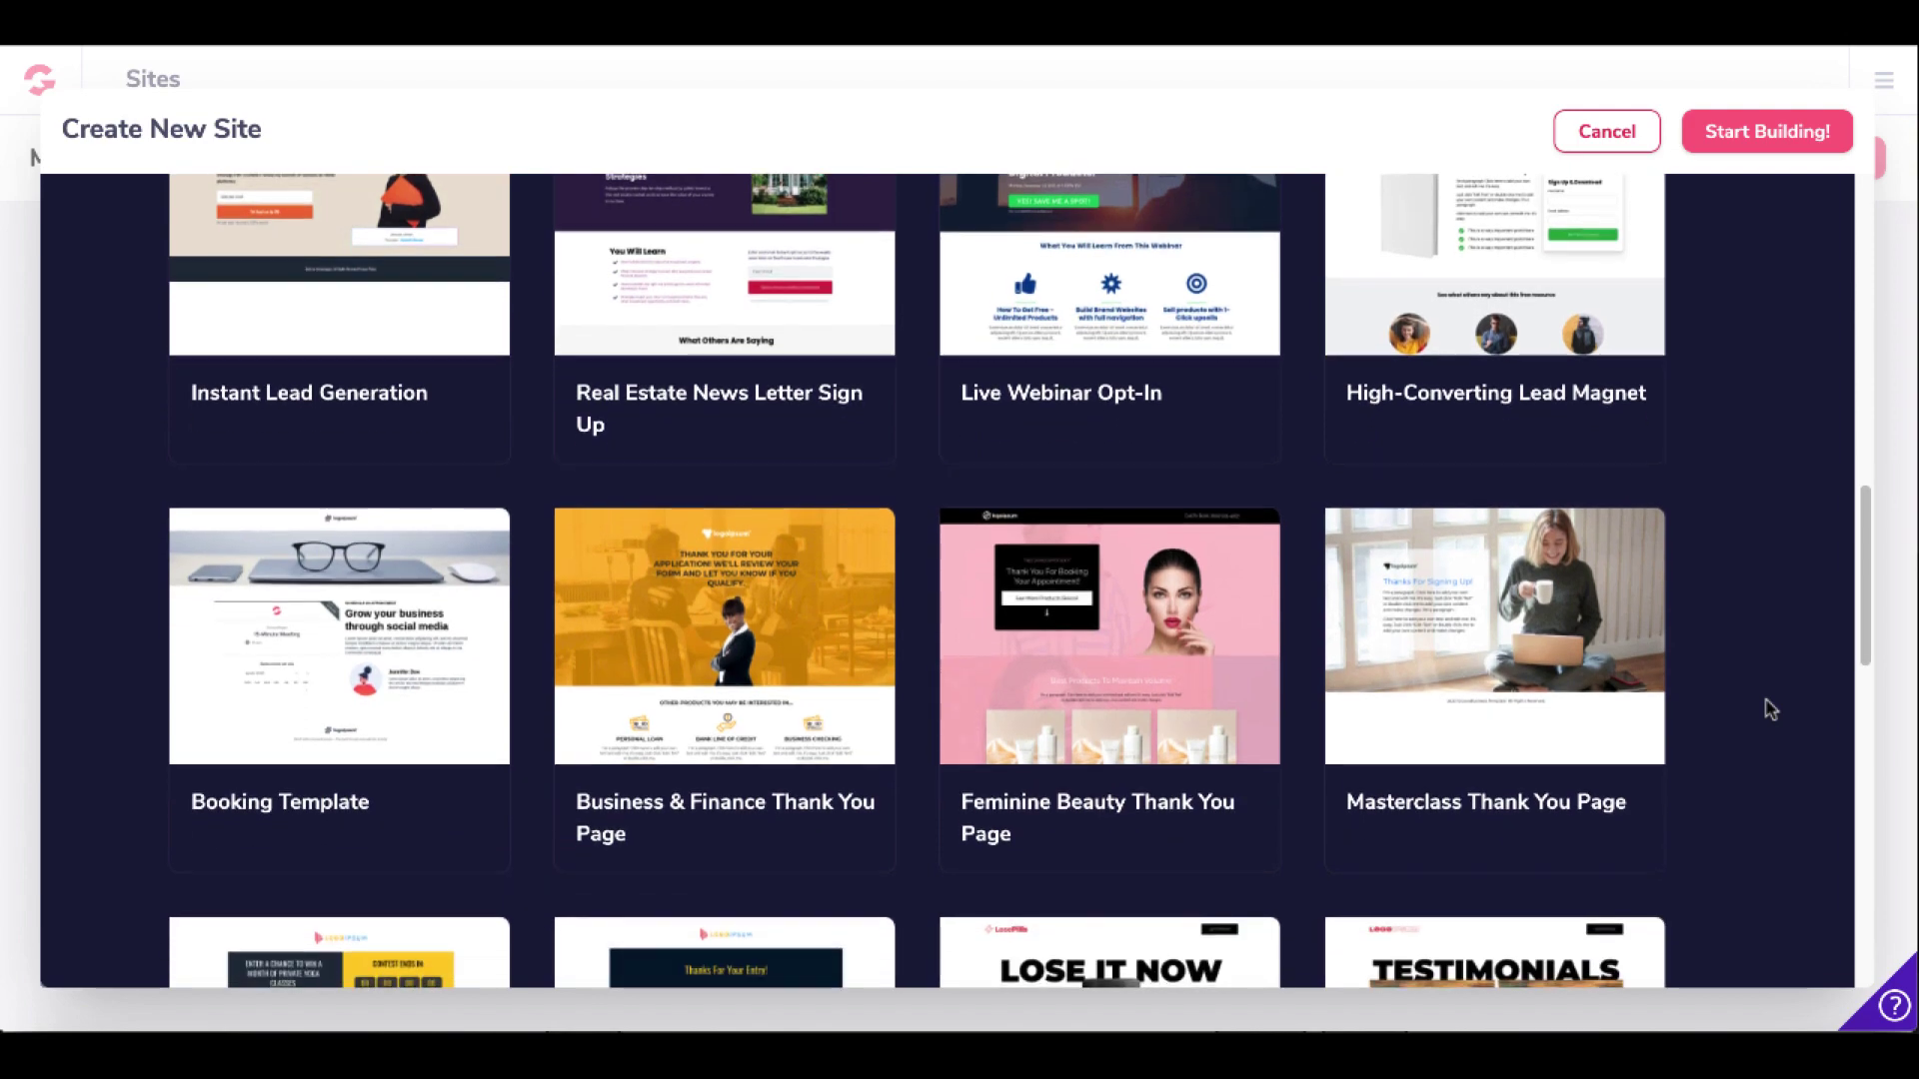
scroll(1769, 707, up, 2)
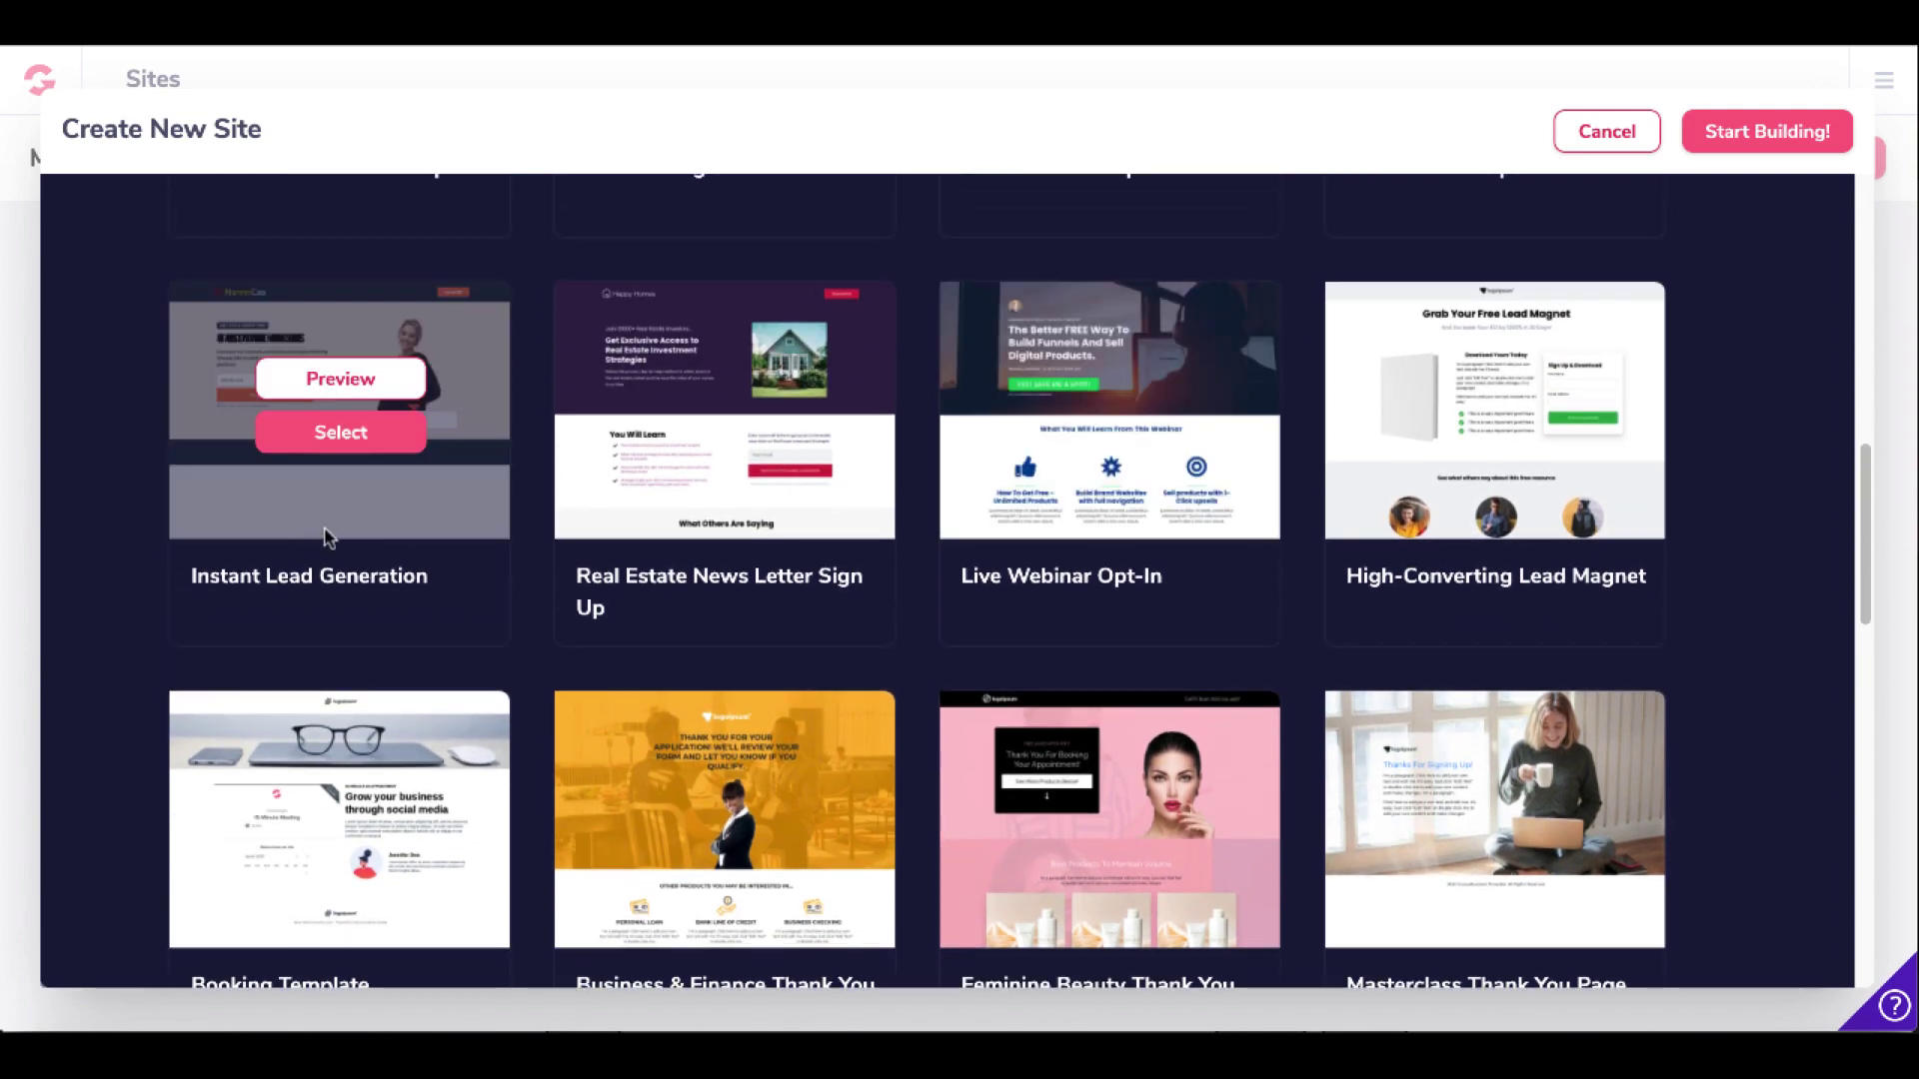
scroll(1730, 681, down, 3)
scroll(1732, 686, down, 3)
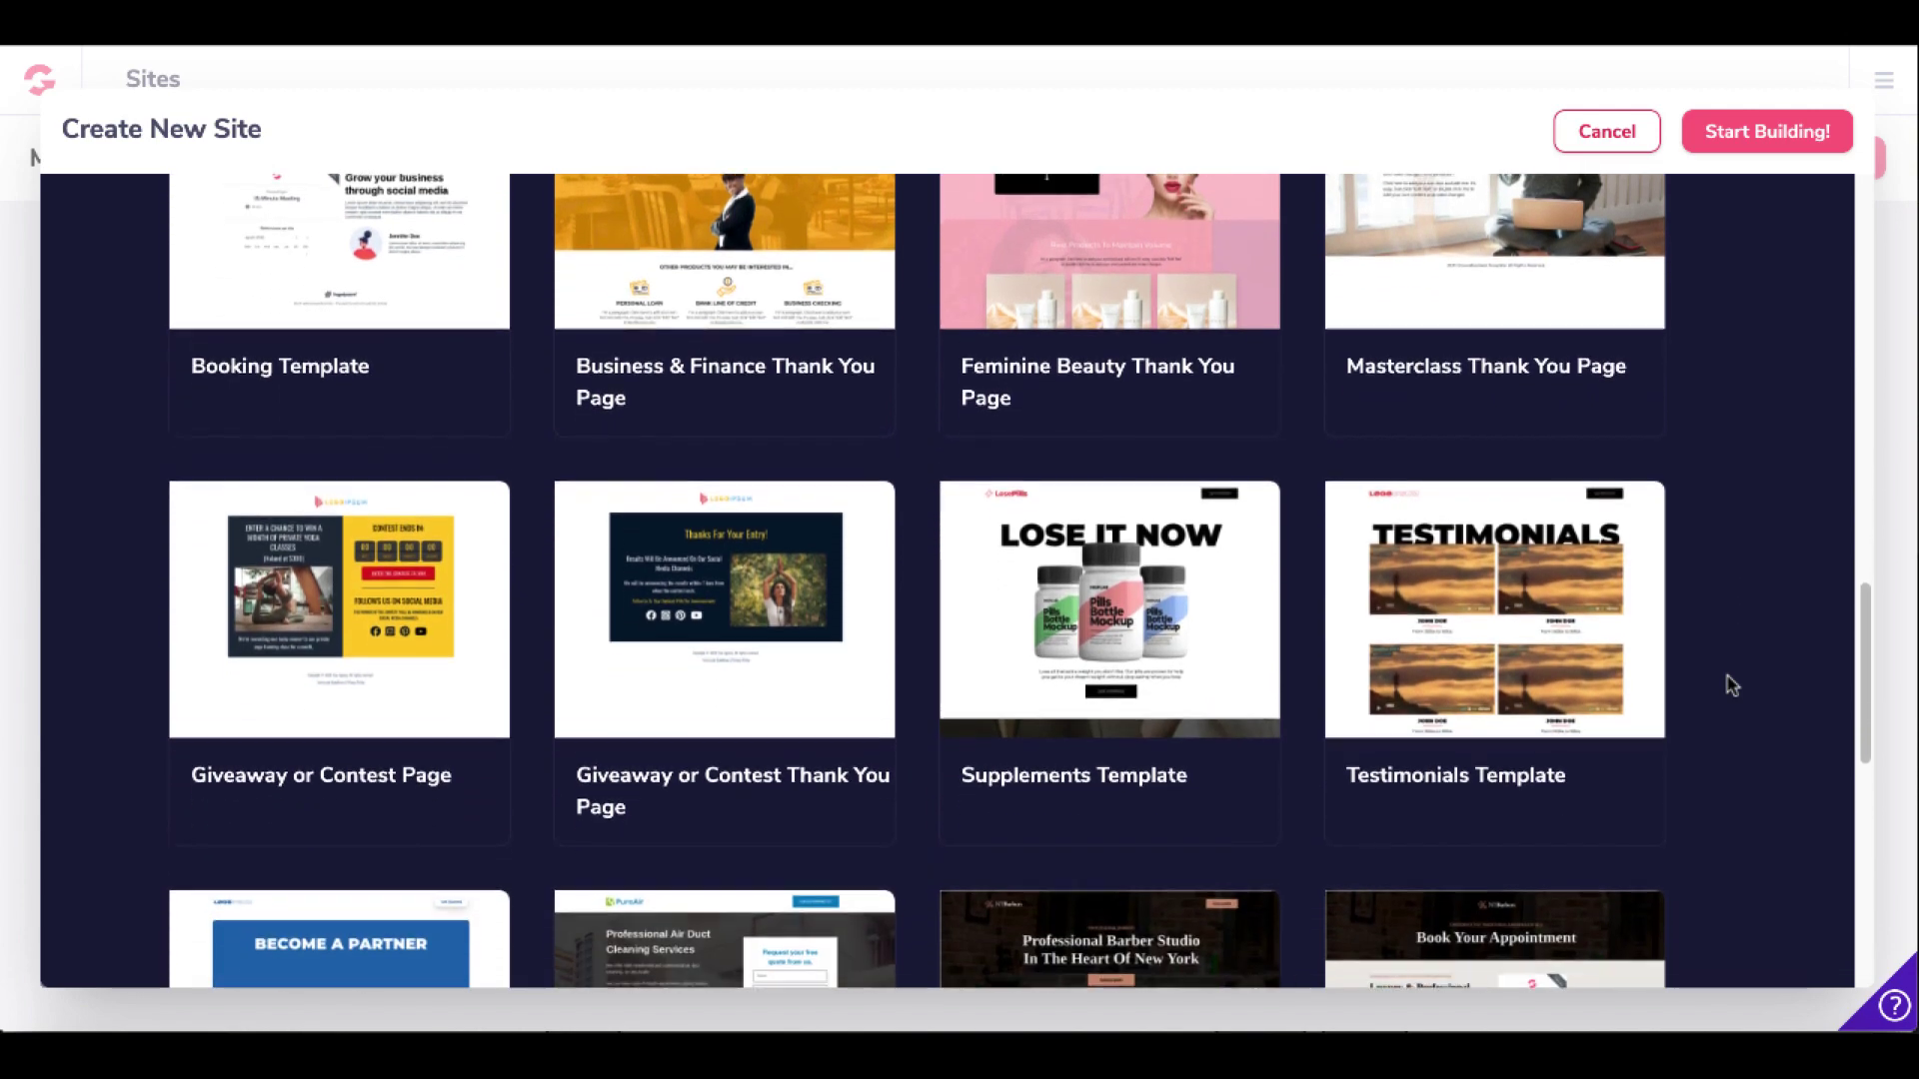
scroll(1731, 684, down, 1)
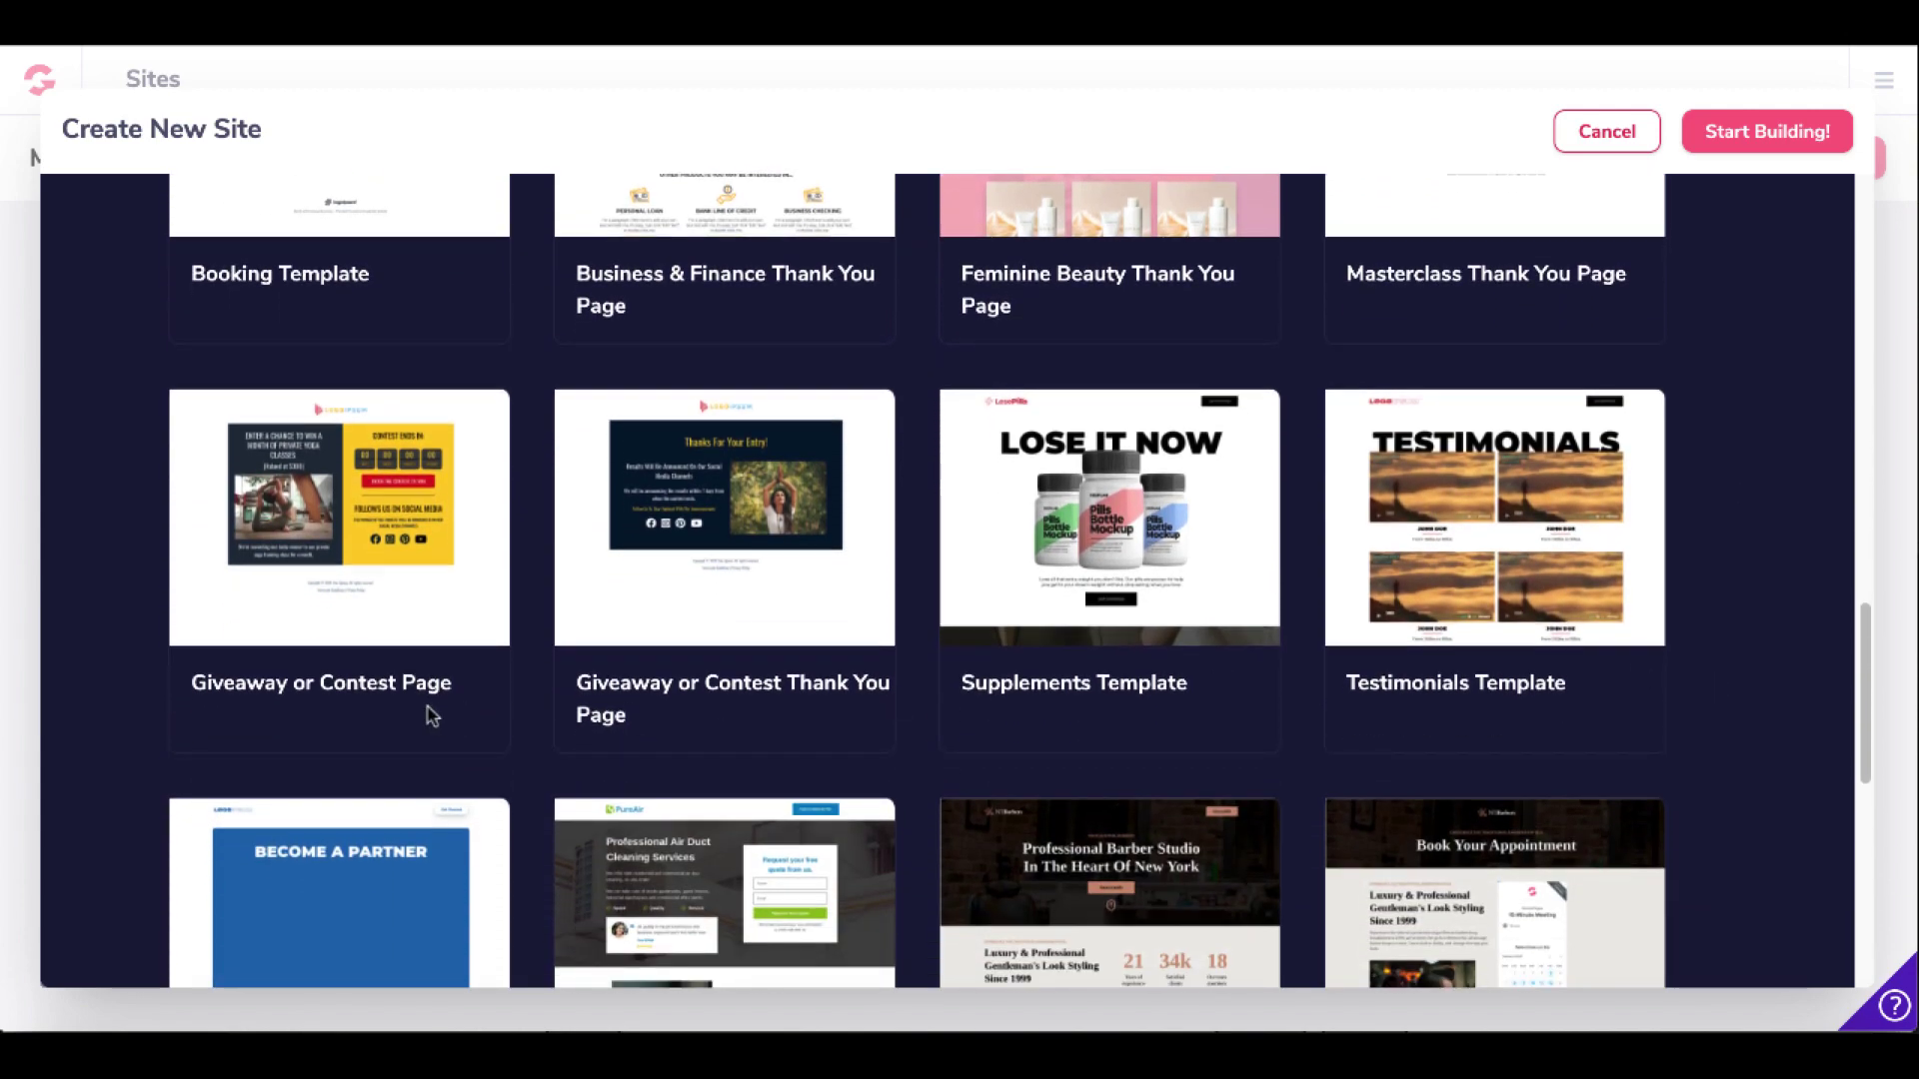
mouse_move(466, 619)
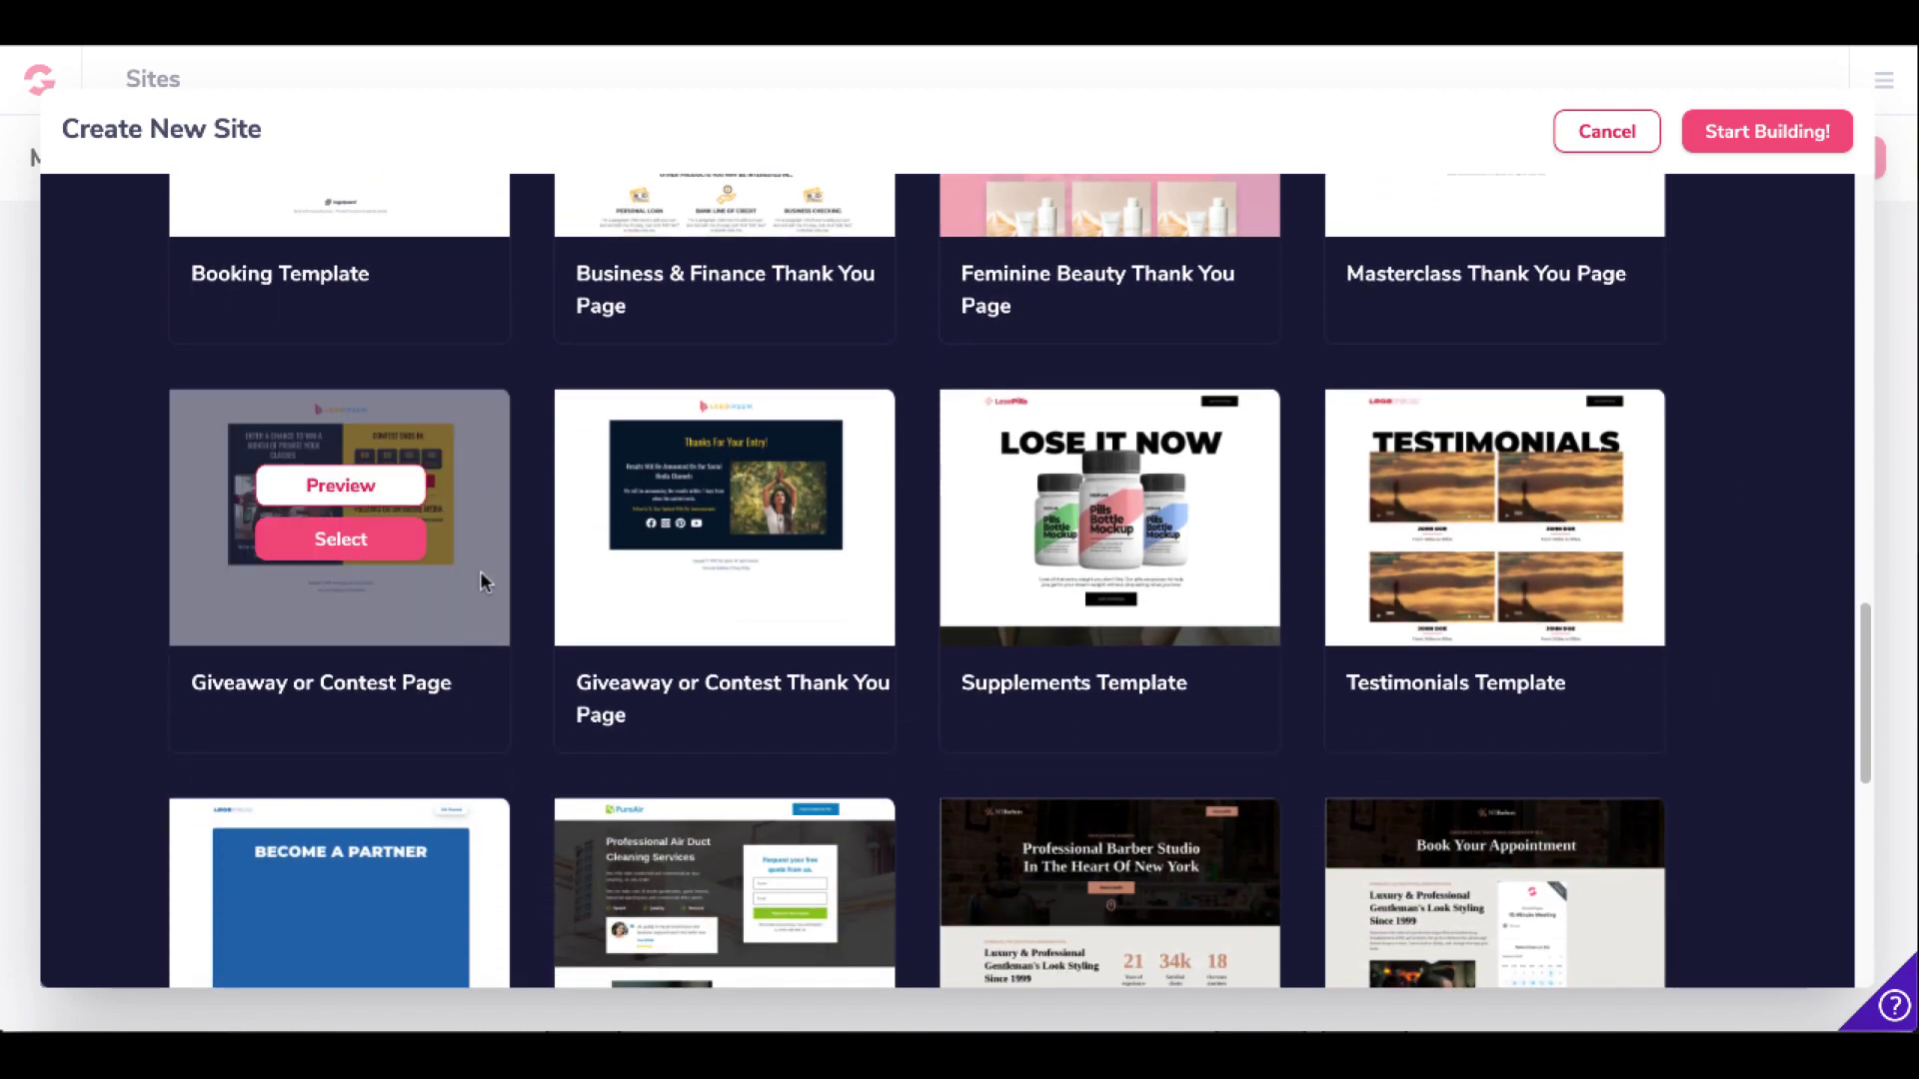
scroll(1736, 714, down, 3)
scroll(1739, 713, down, 6)
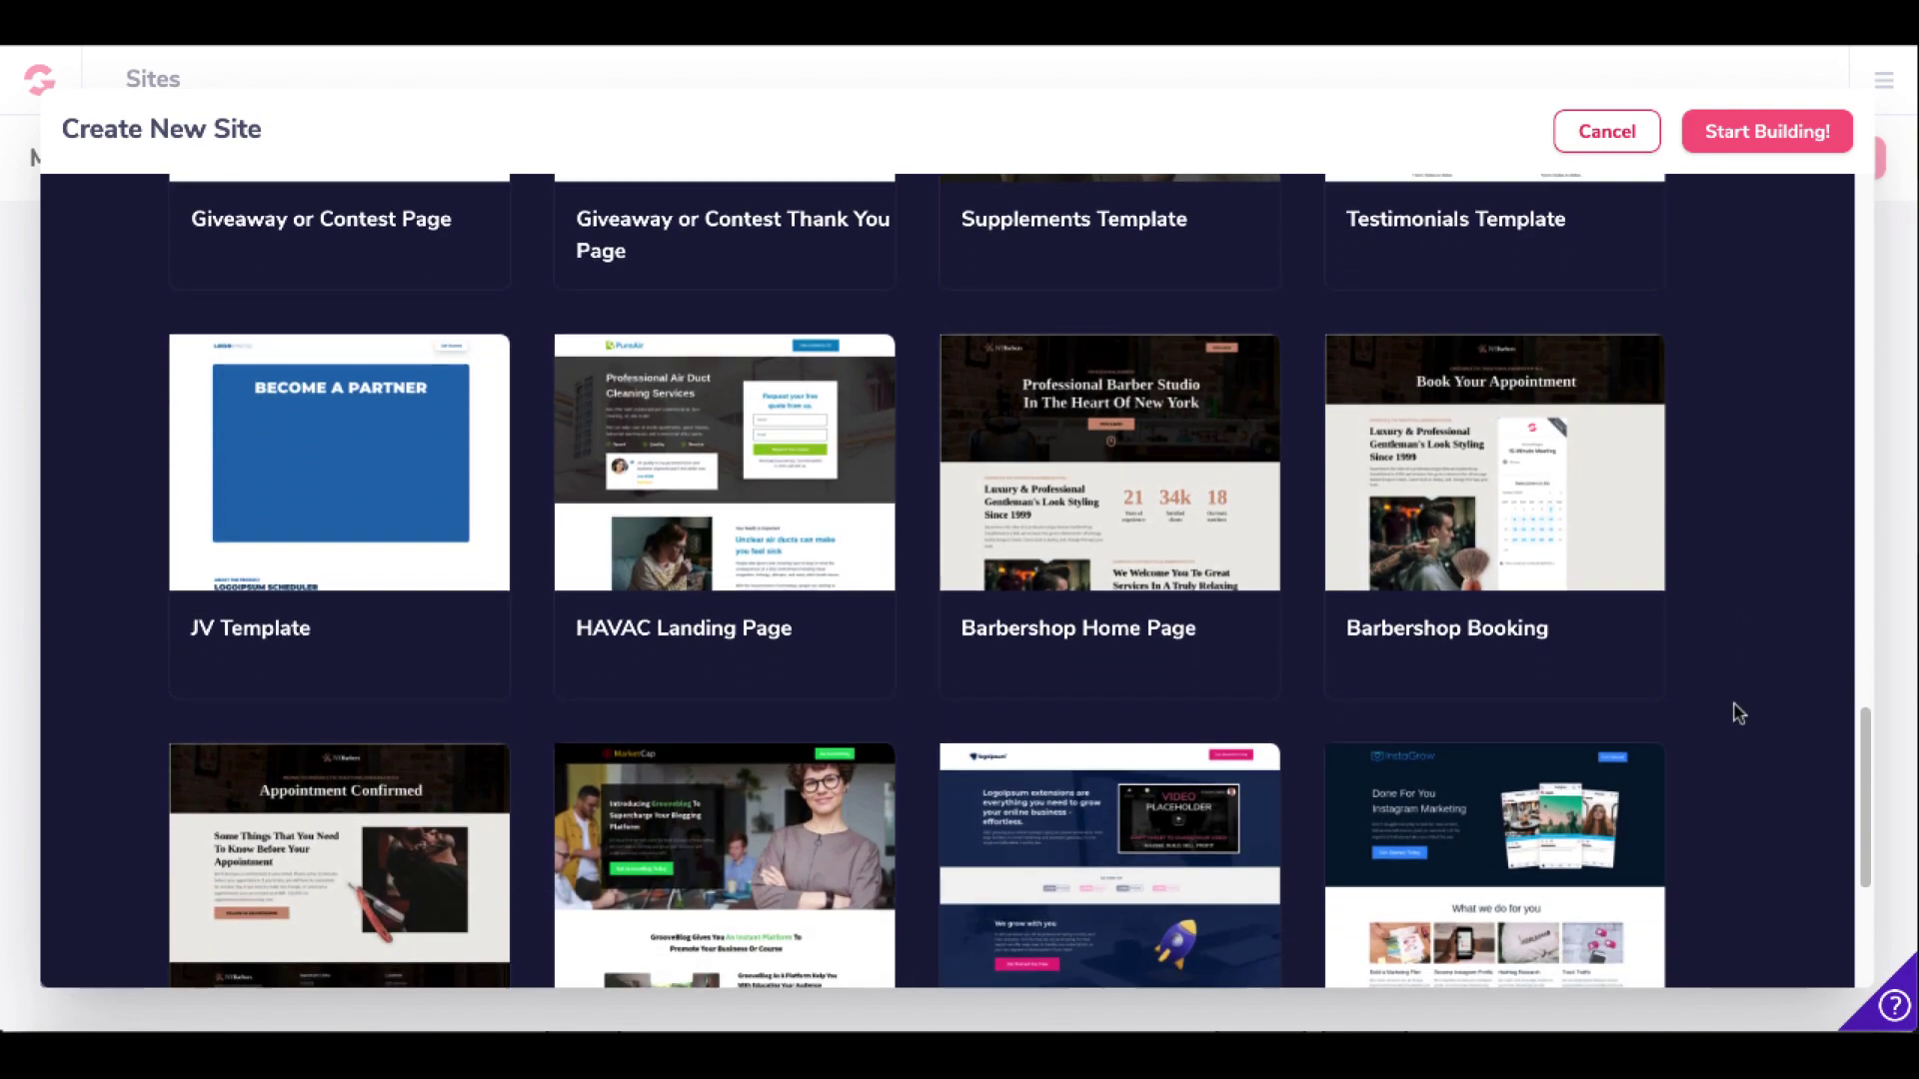
scroll(1739, 714, up, 3)
scroll(1739, 713, up, 6)
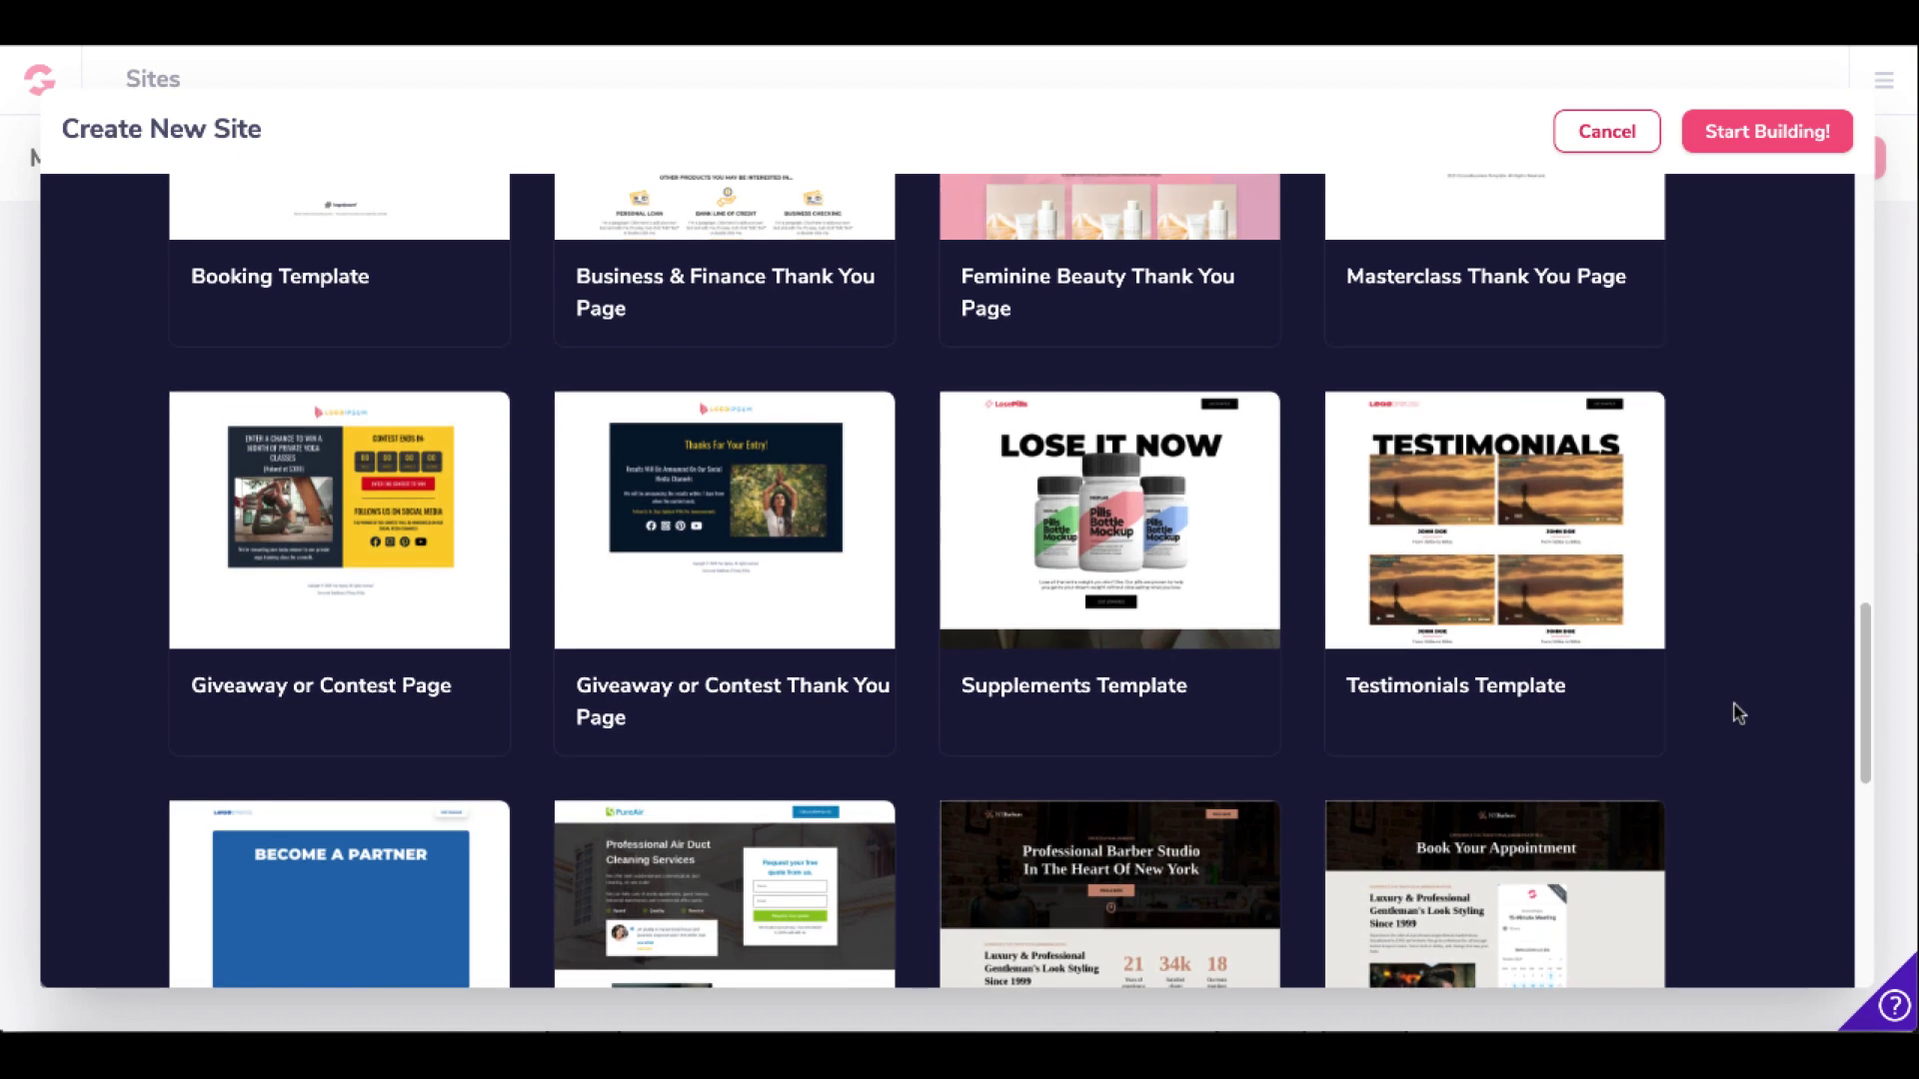
mouse_move(393, 612)
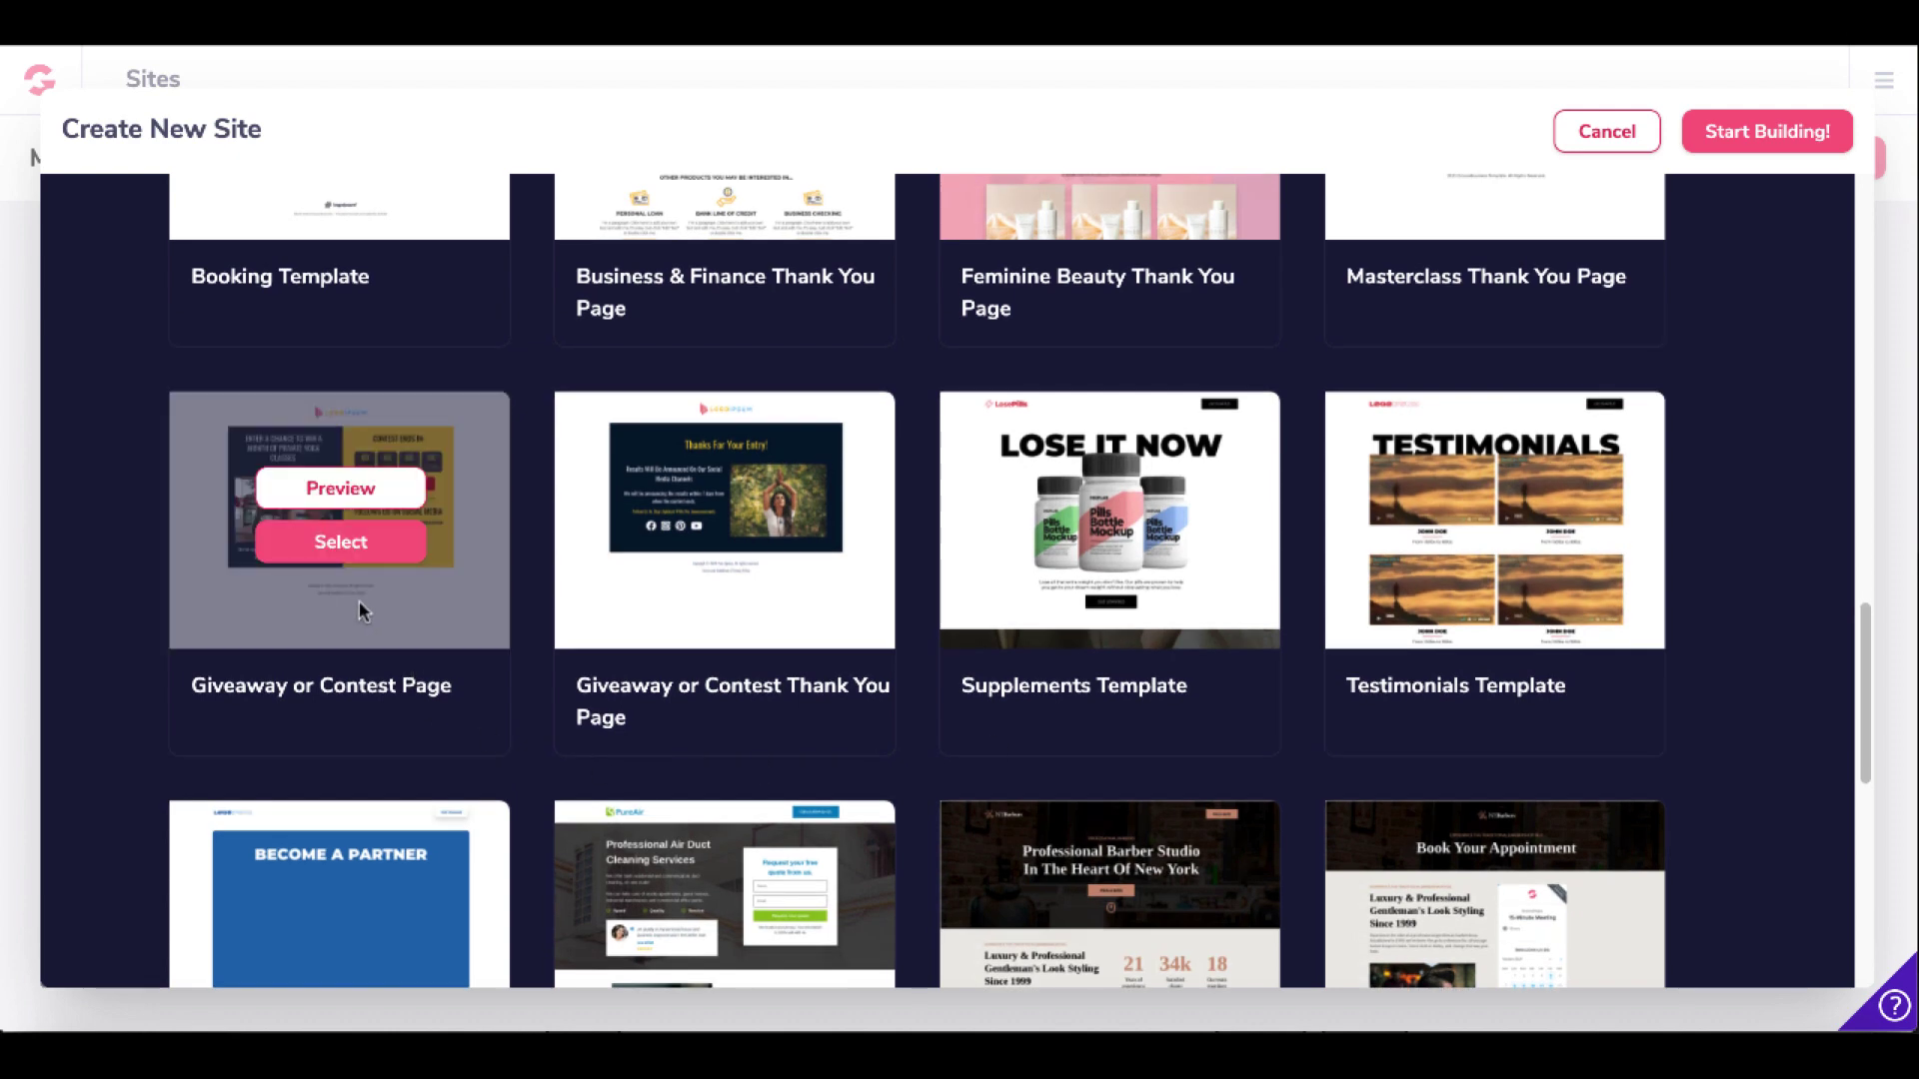
Create a site named 'giveaway squeeze page' from the Giveaway or Contest Page template
click(340, 545)
text(give)
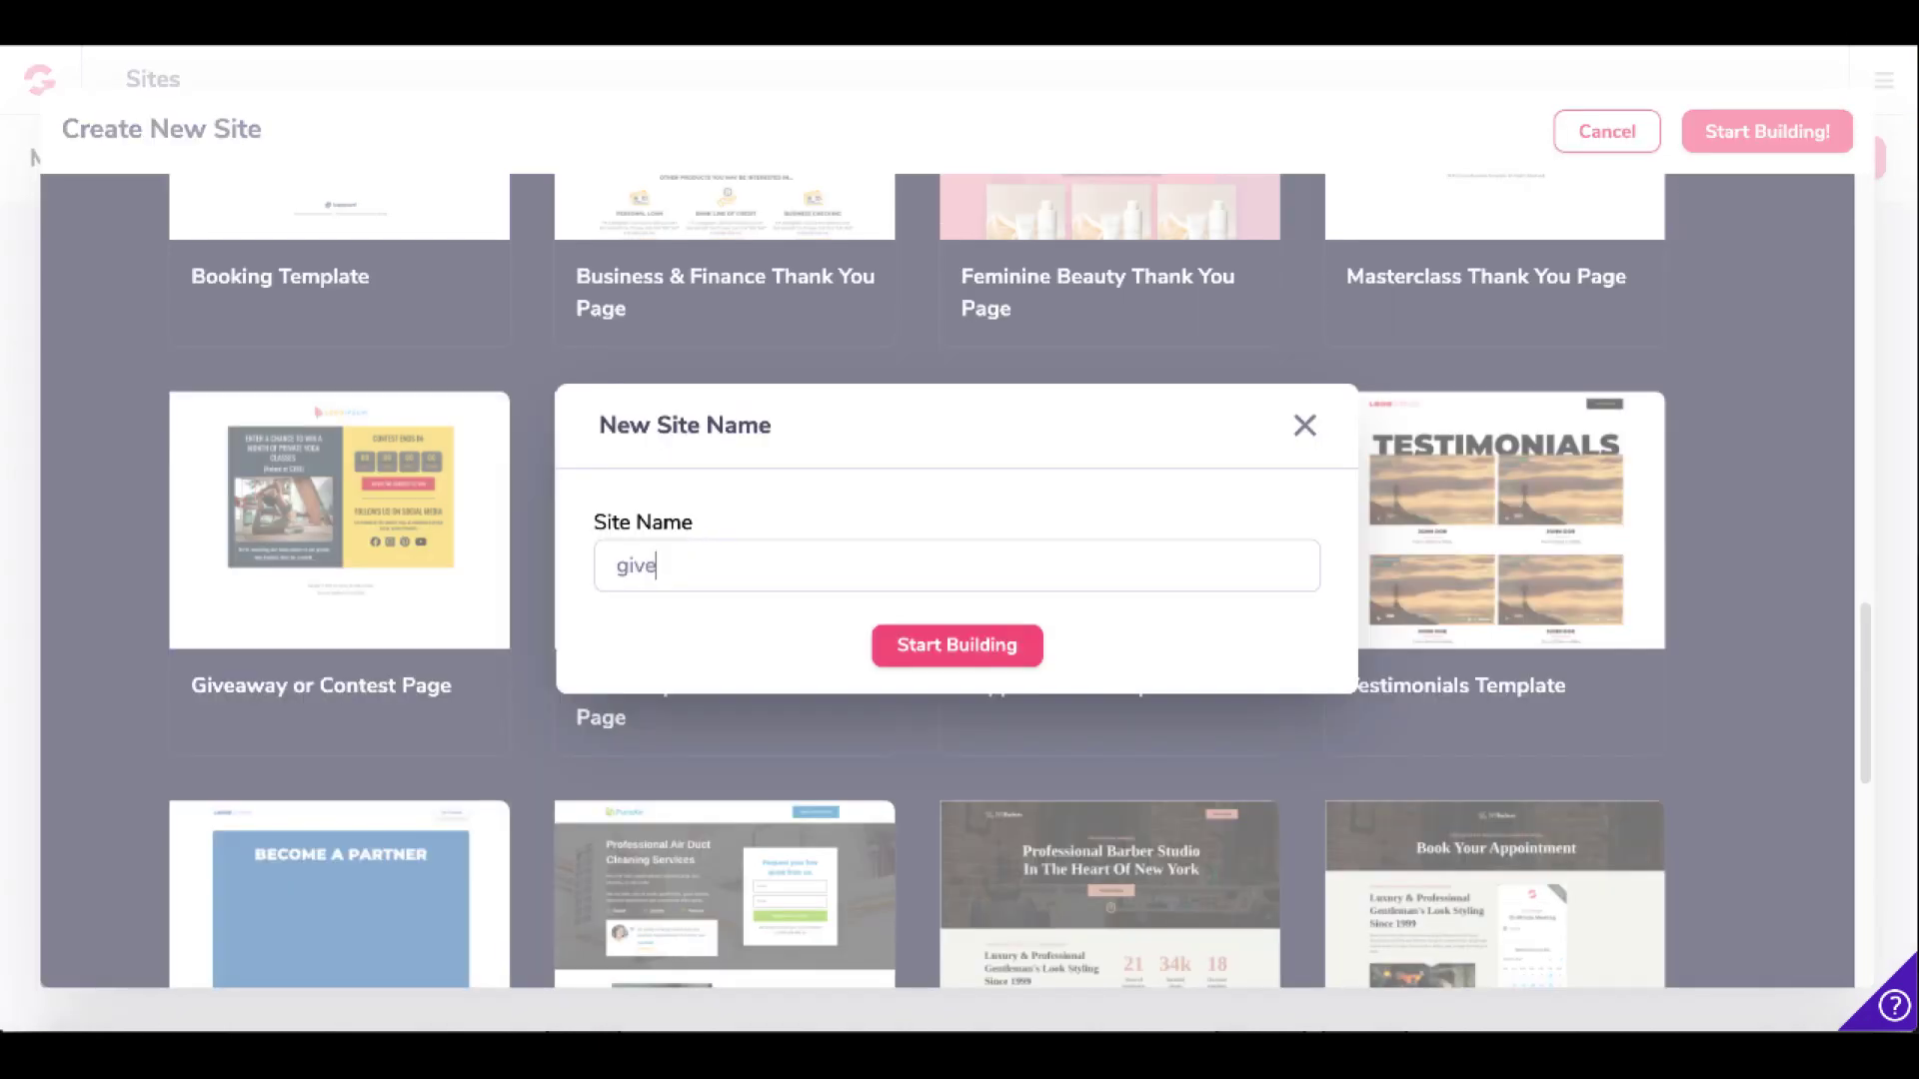
text(away squeeze page)
click(940, 645)
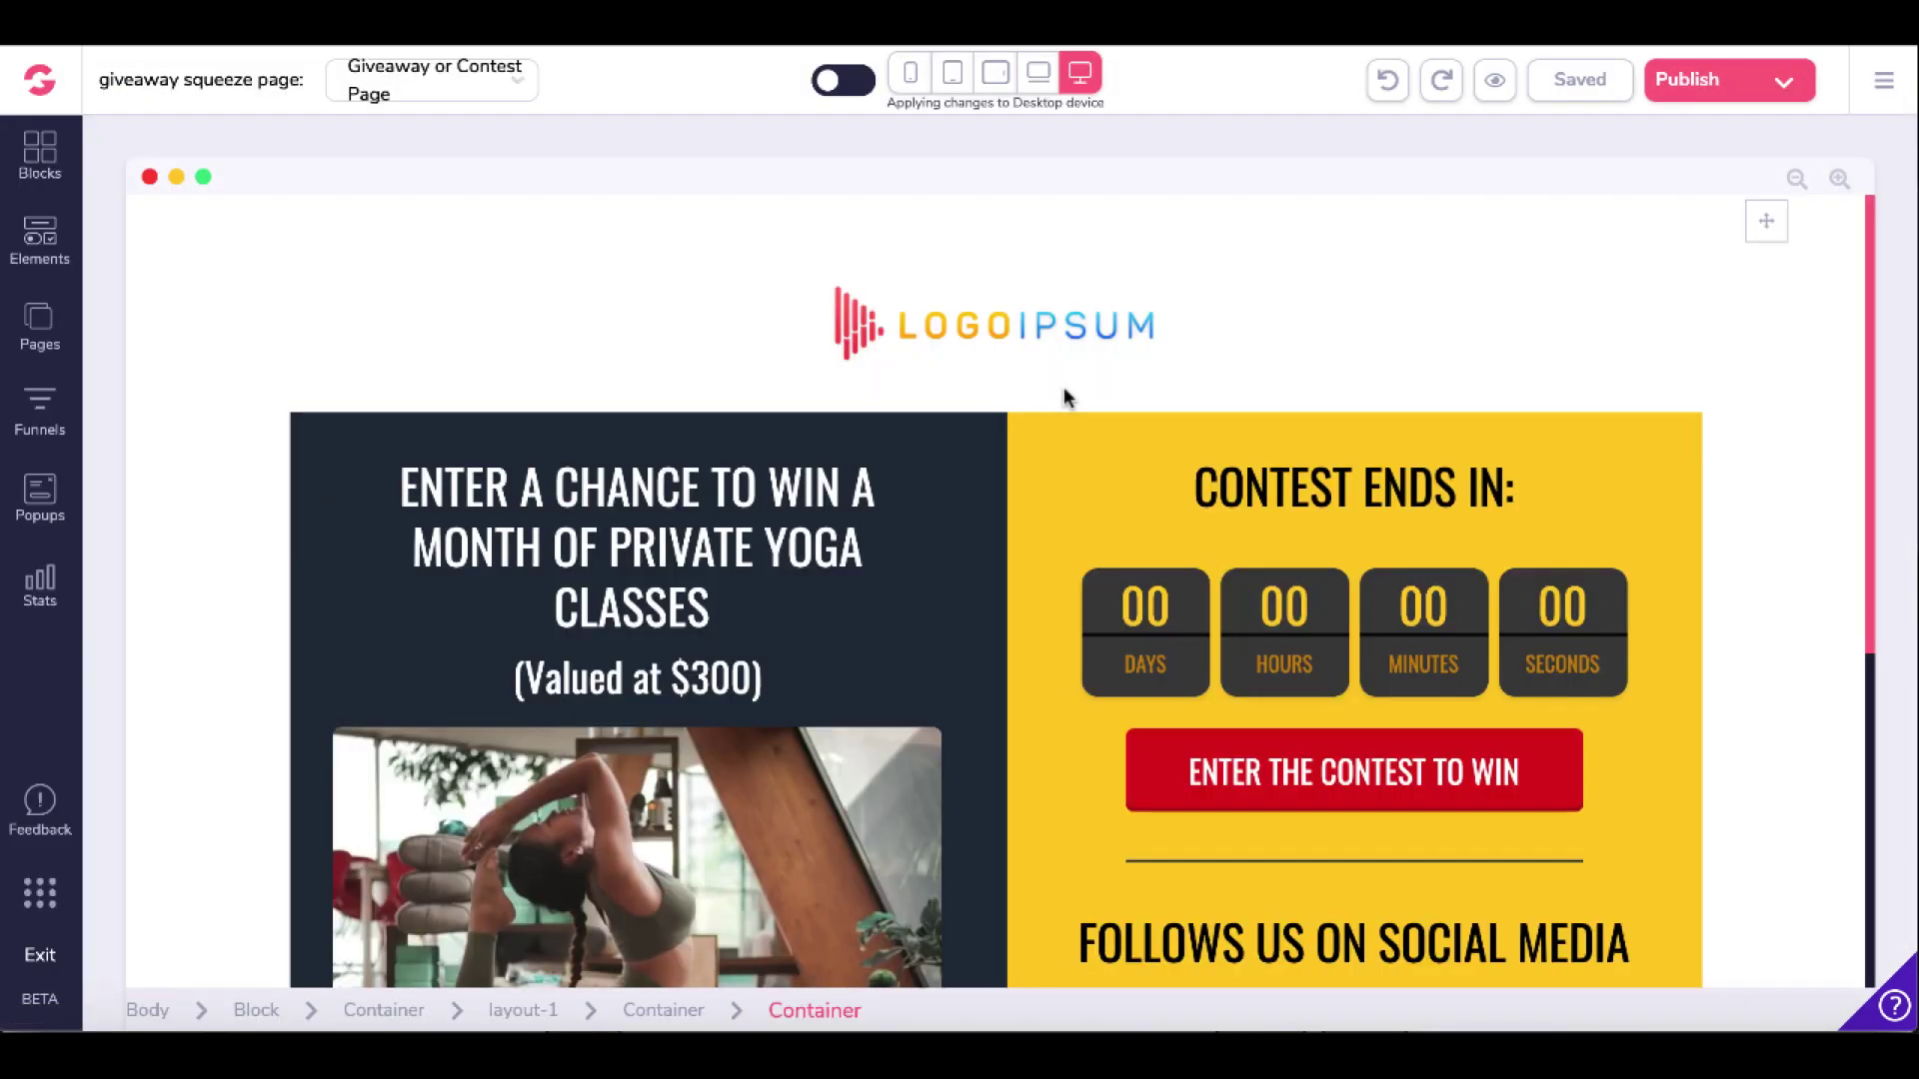
Select the main contest headline in the editor to edit it
scroll(1294, 284, down, 3)
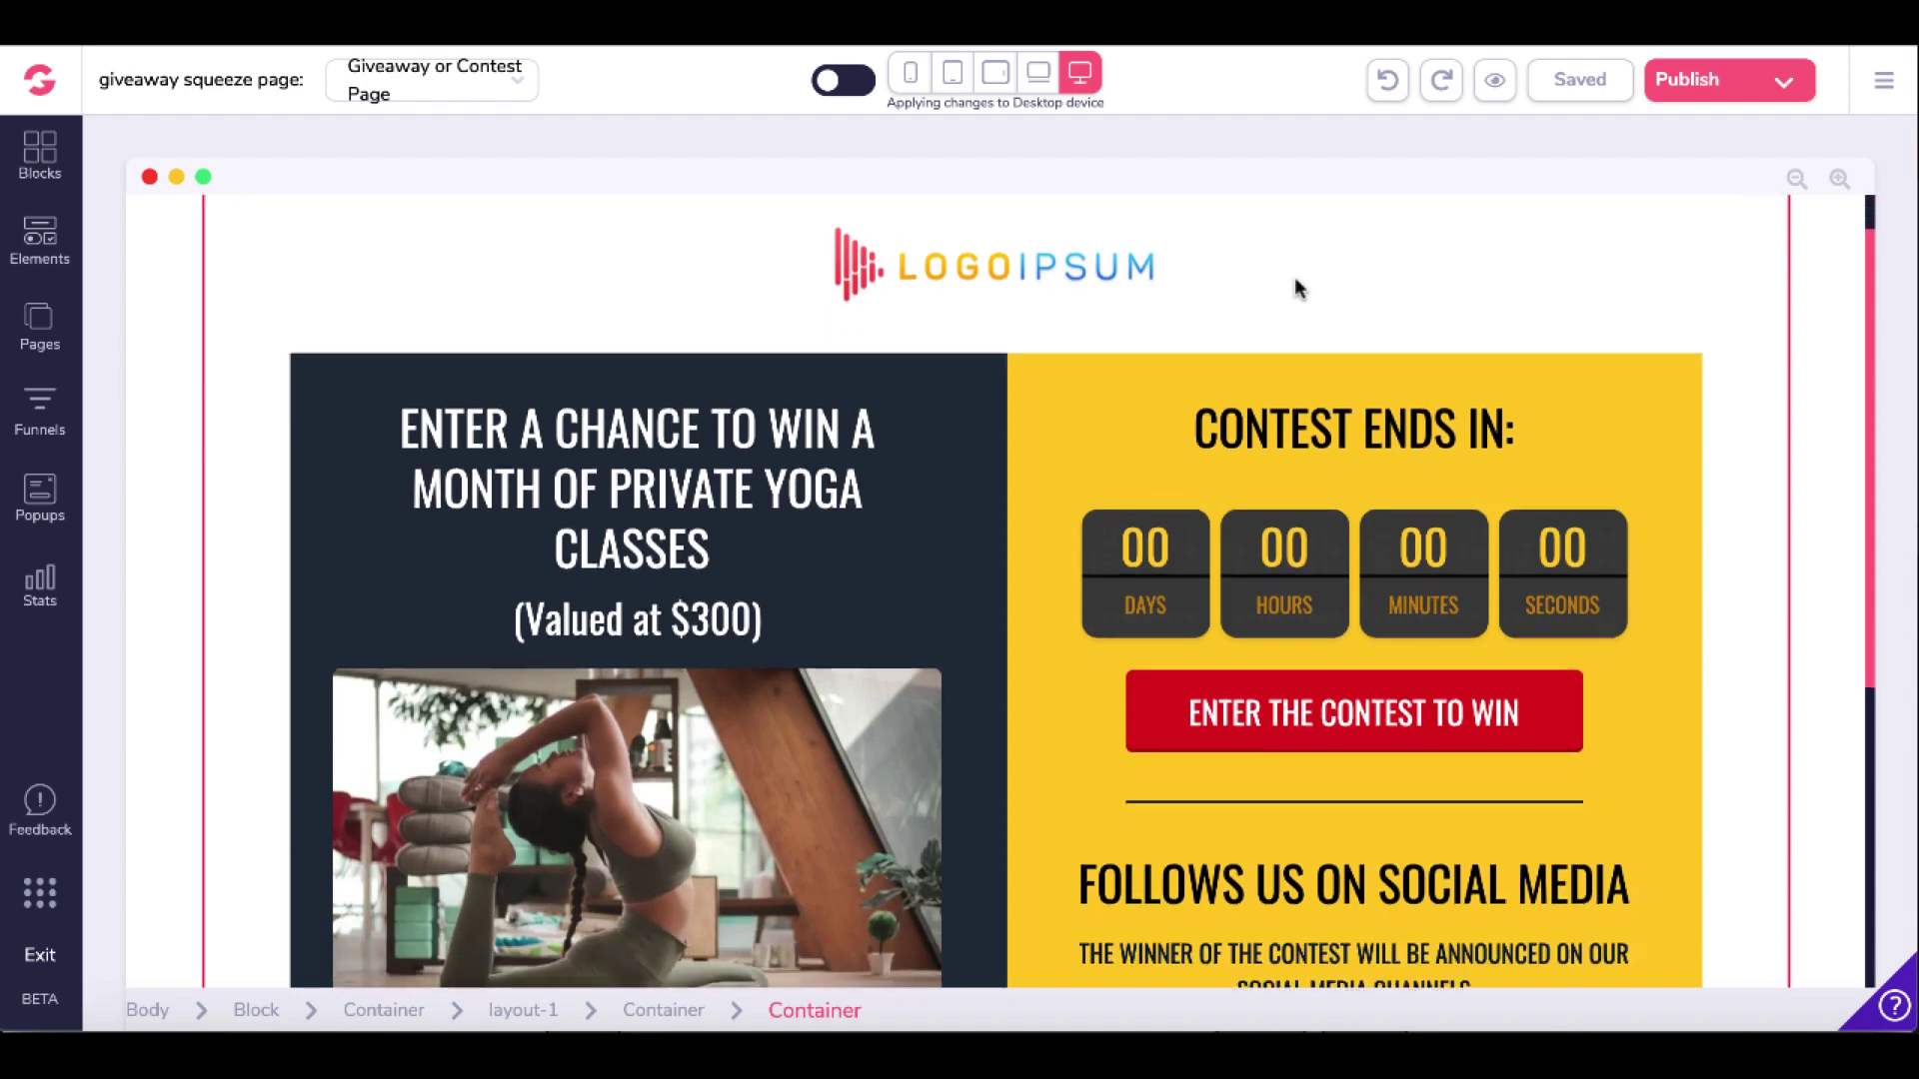
scroll(1297, 288, up, 5)
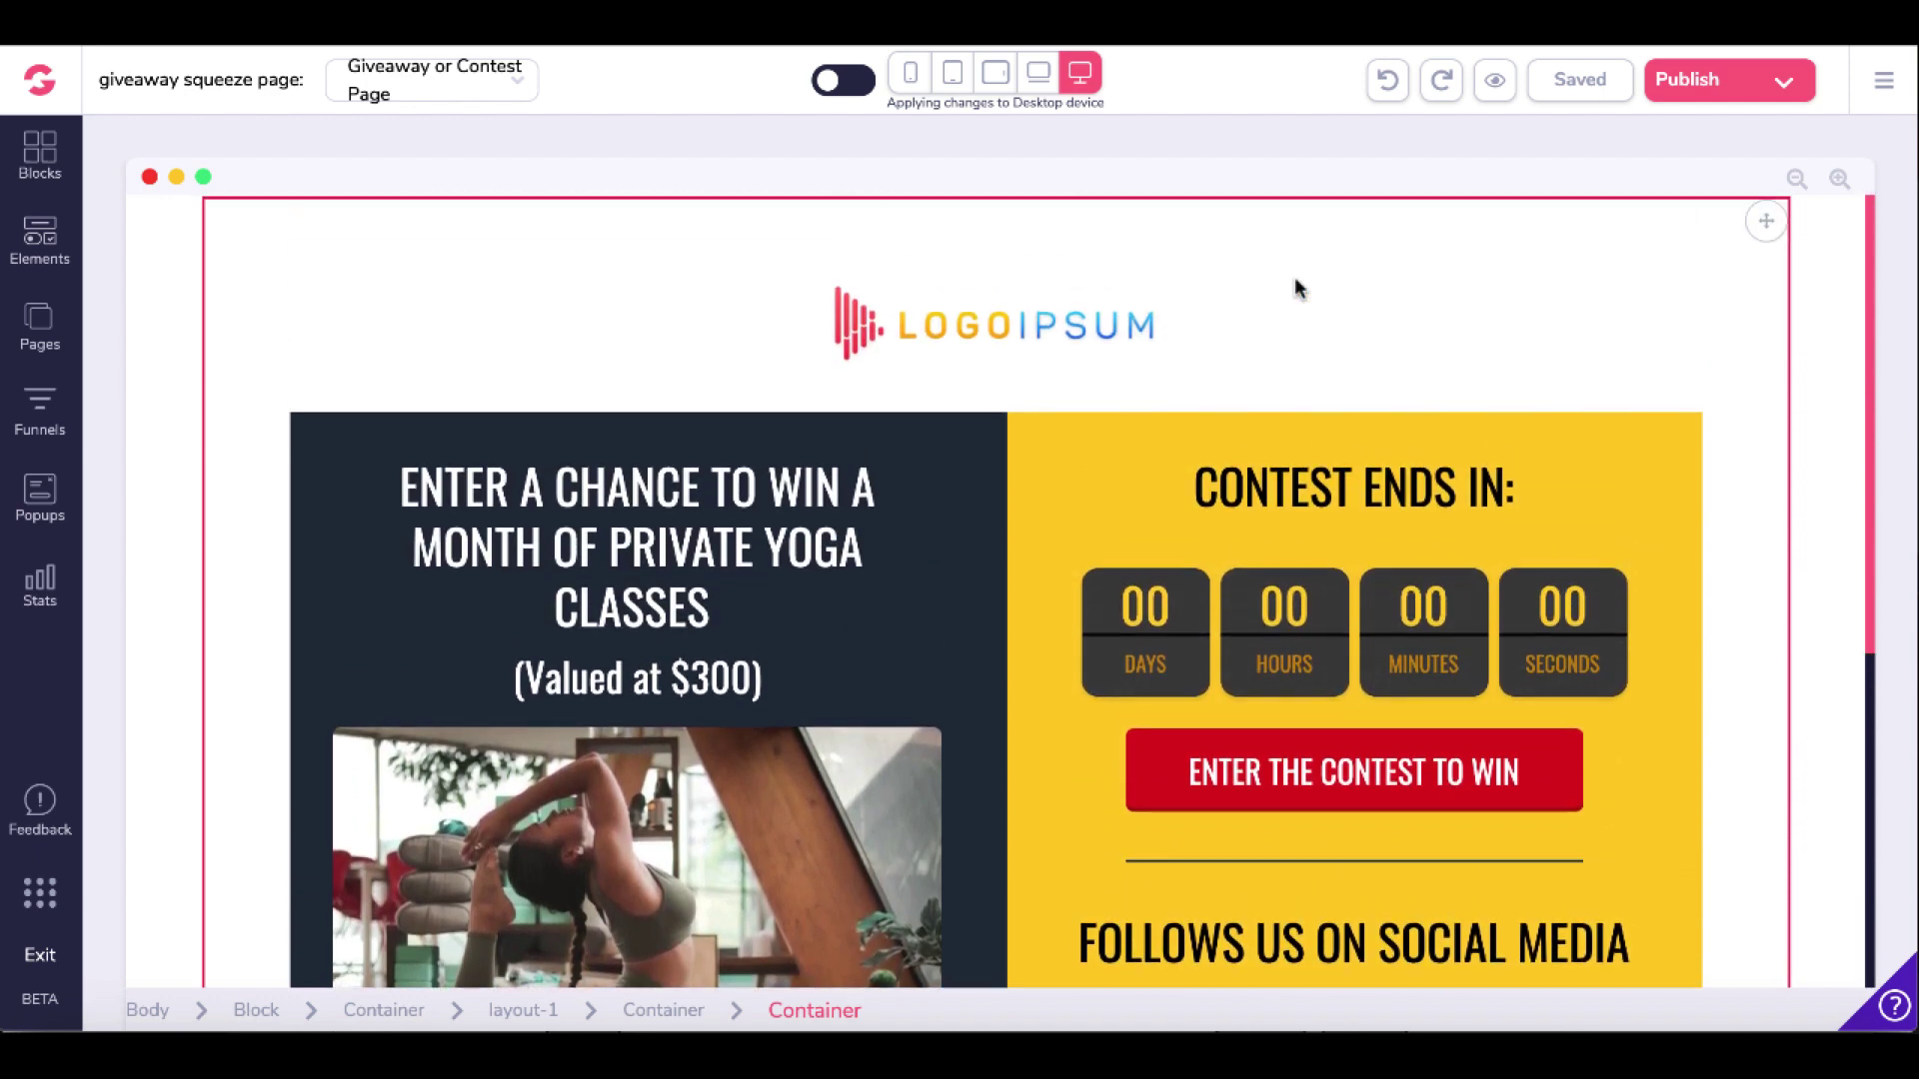
click(621, 492)
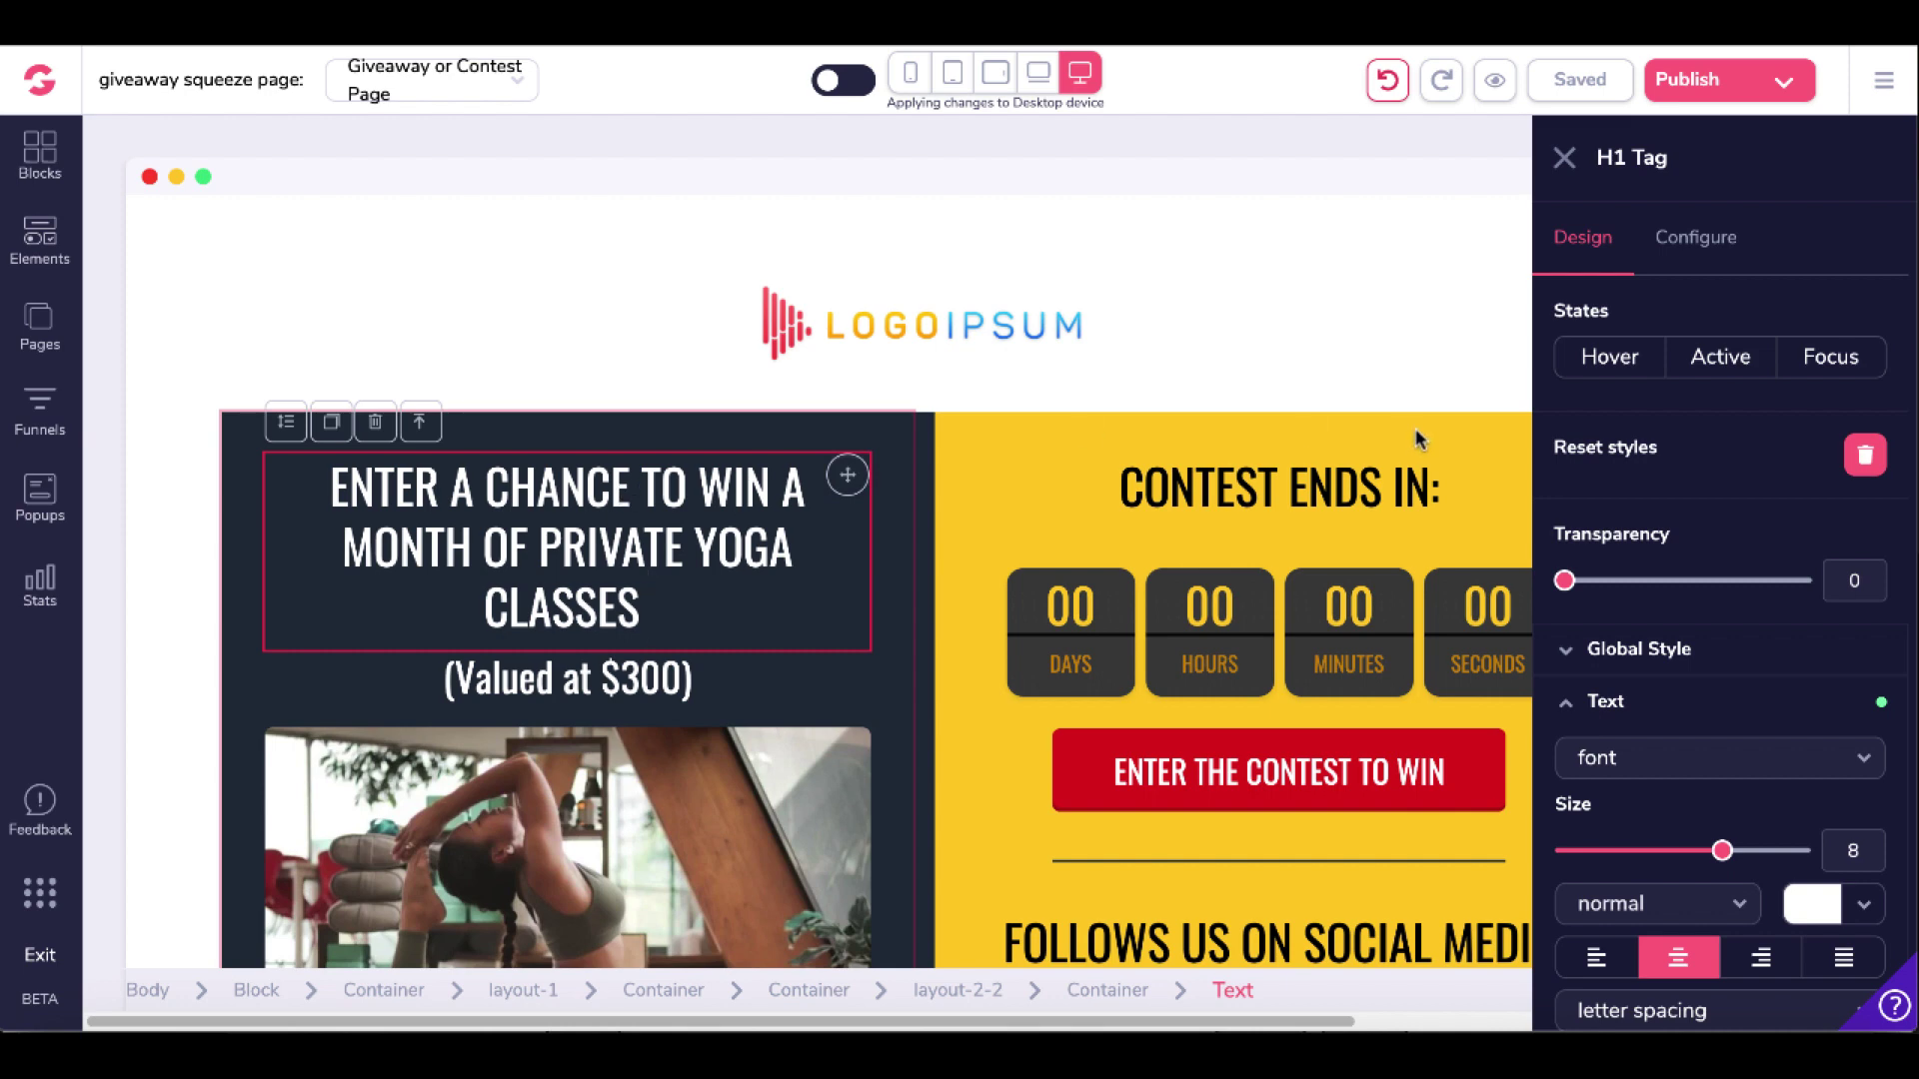
Collapse the H1 Text section and check the Spacing and Size info tips
click(1569, 710)
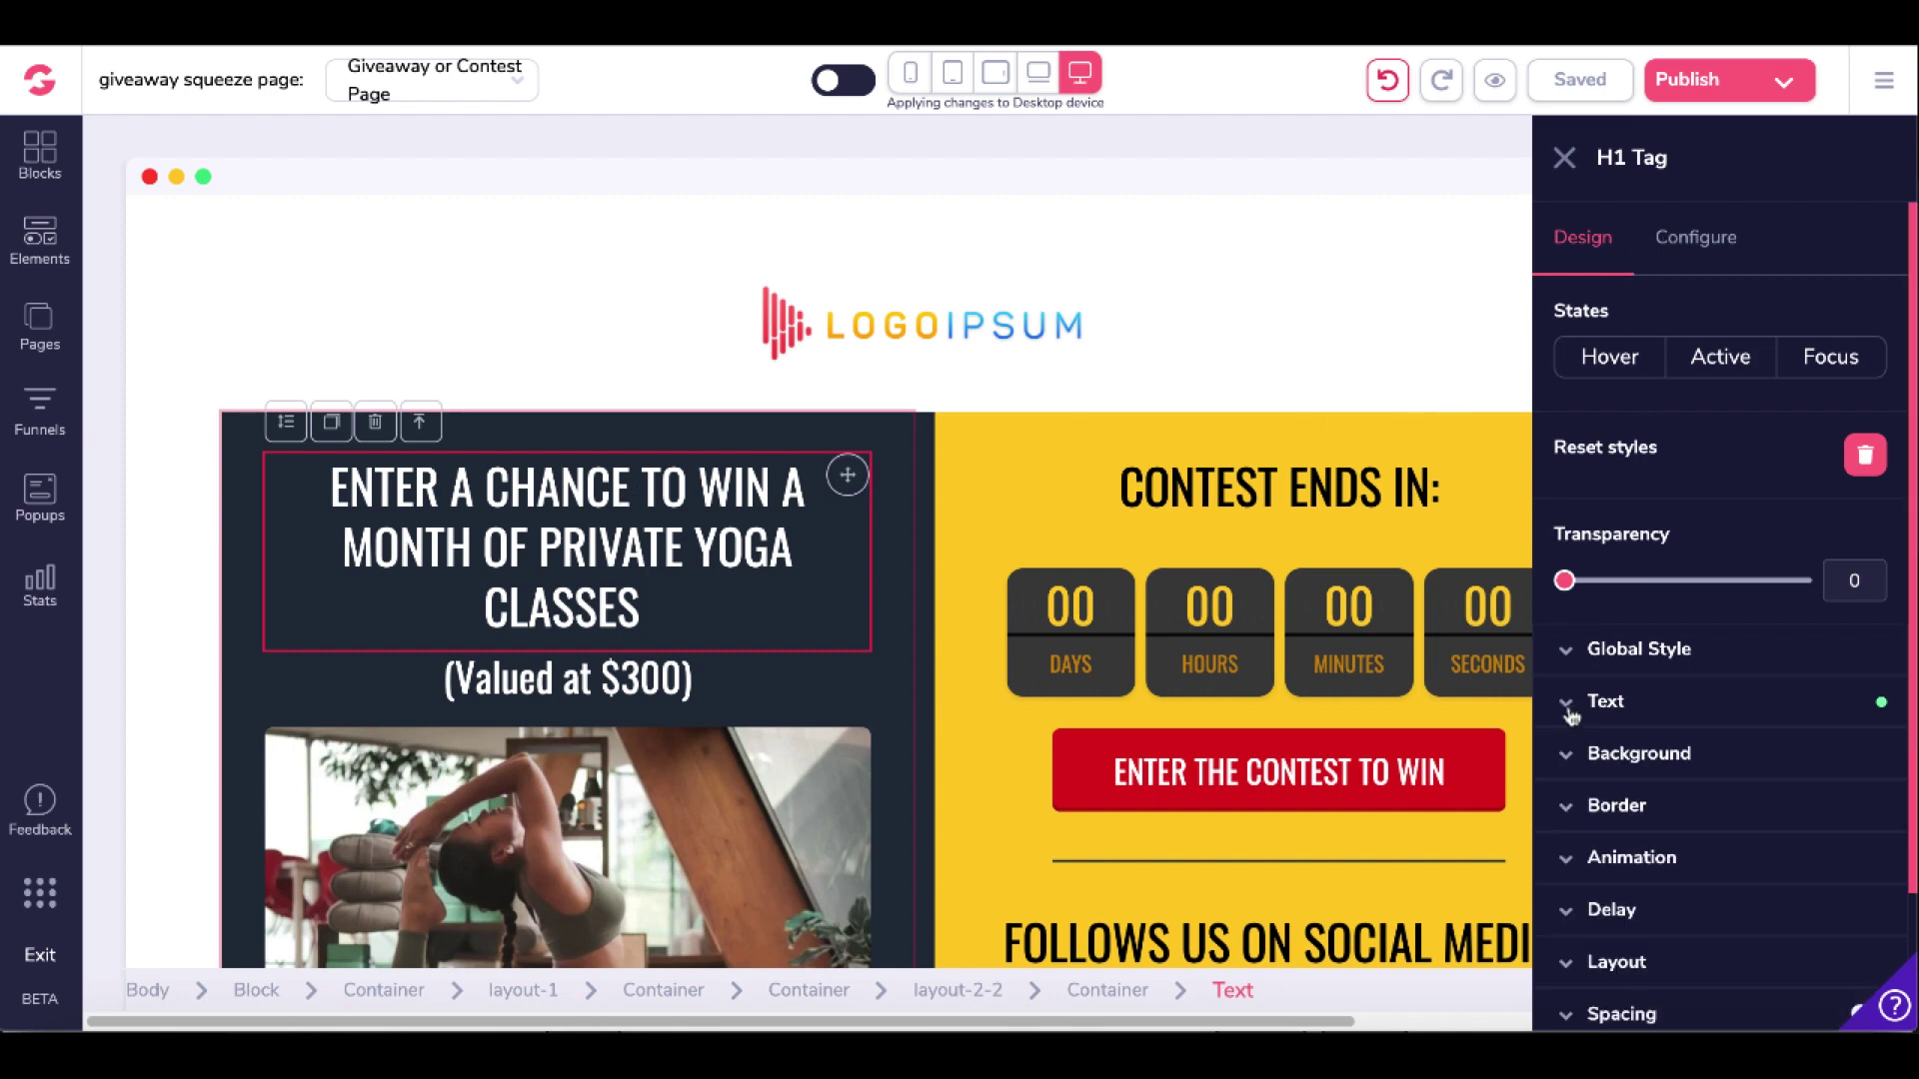
scroll(1689, 780, down, 3)
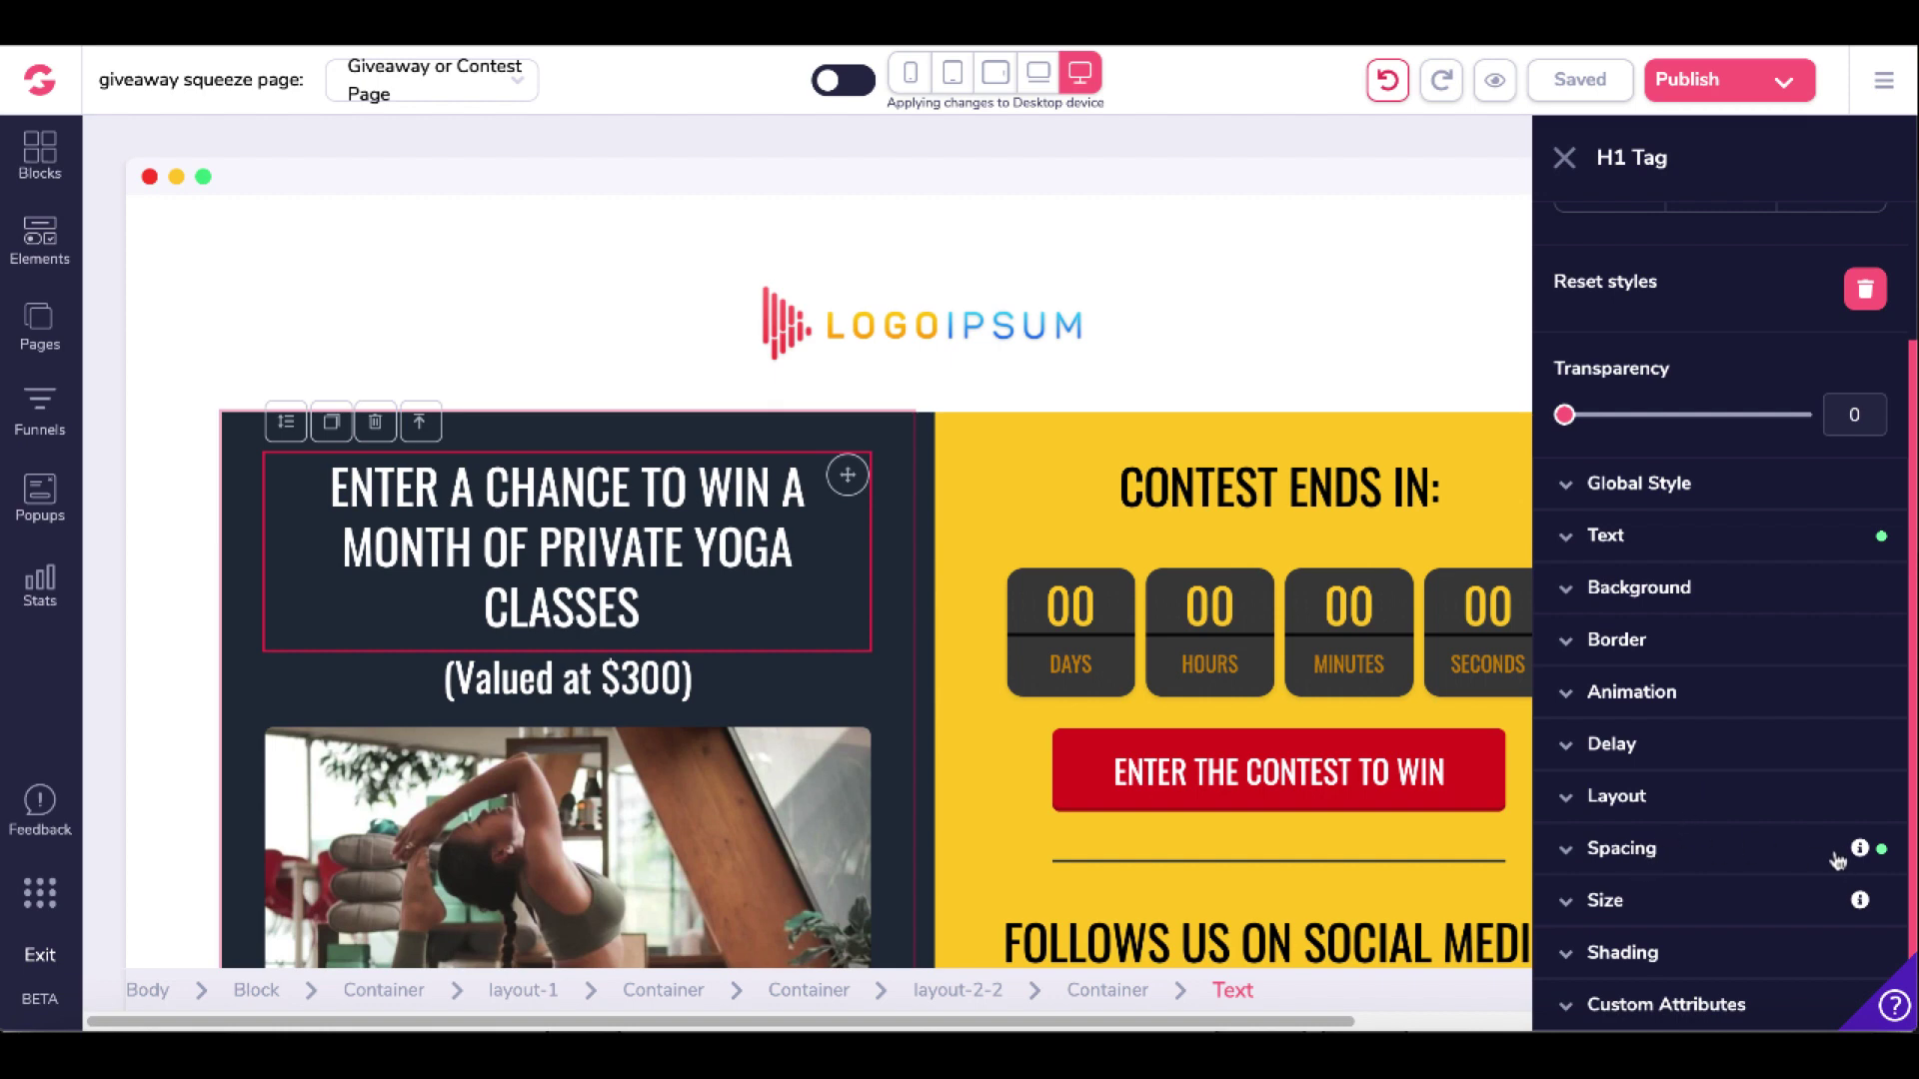
mouse_move(1859, 852)
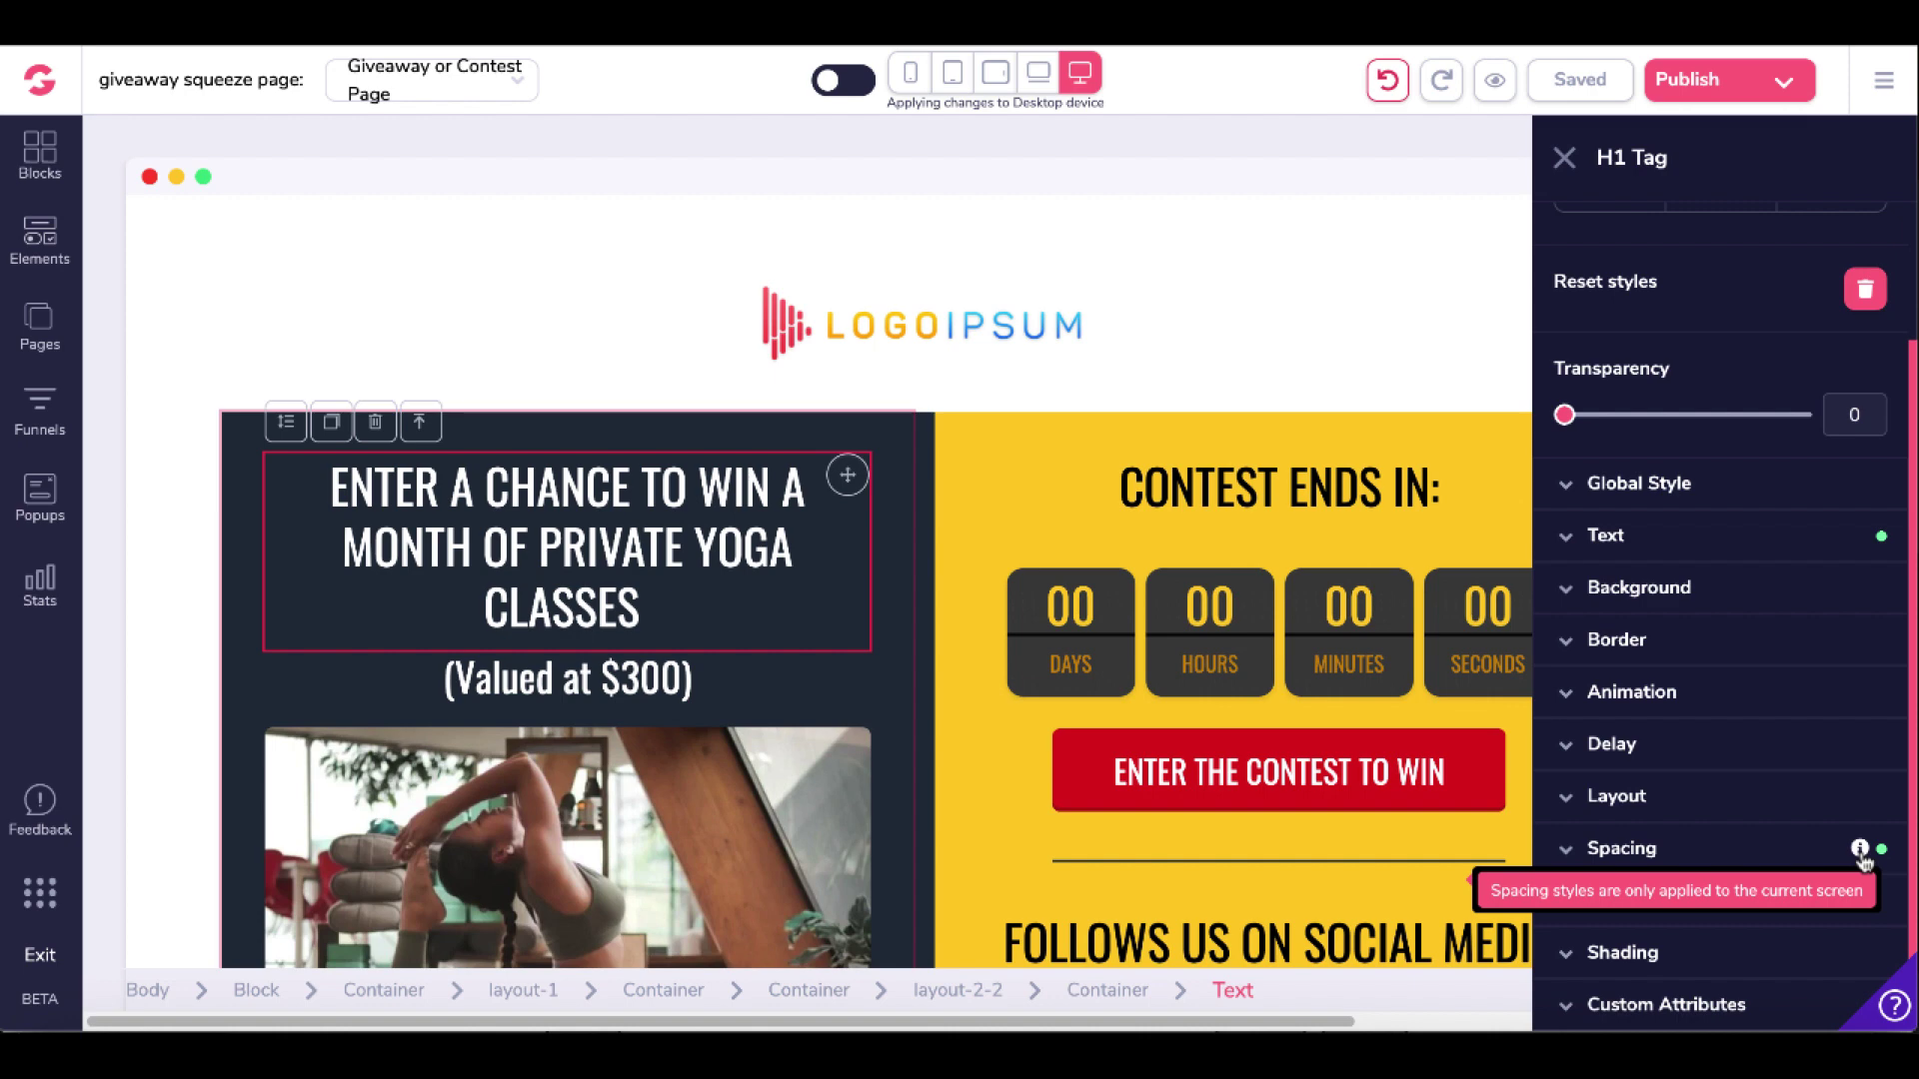
mouse_move(1860, 903)
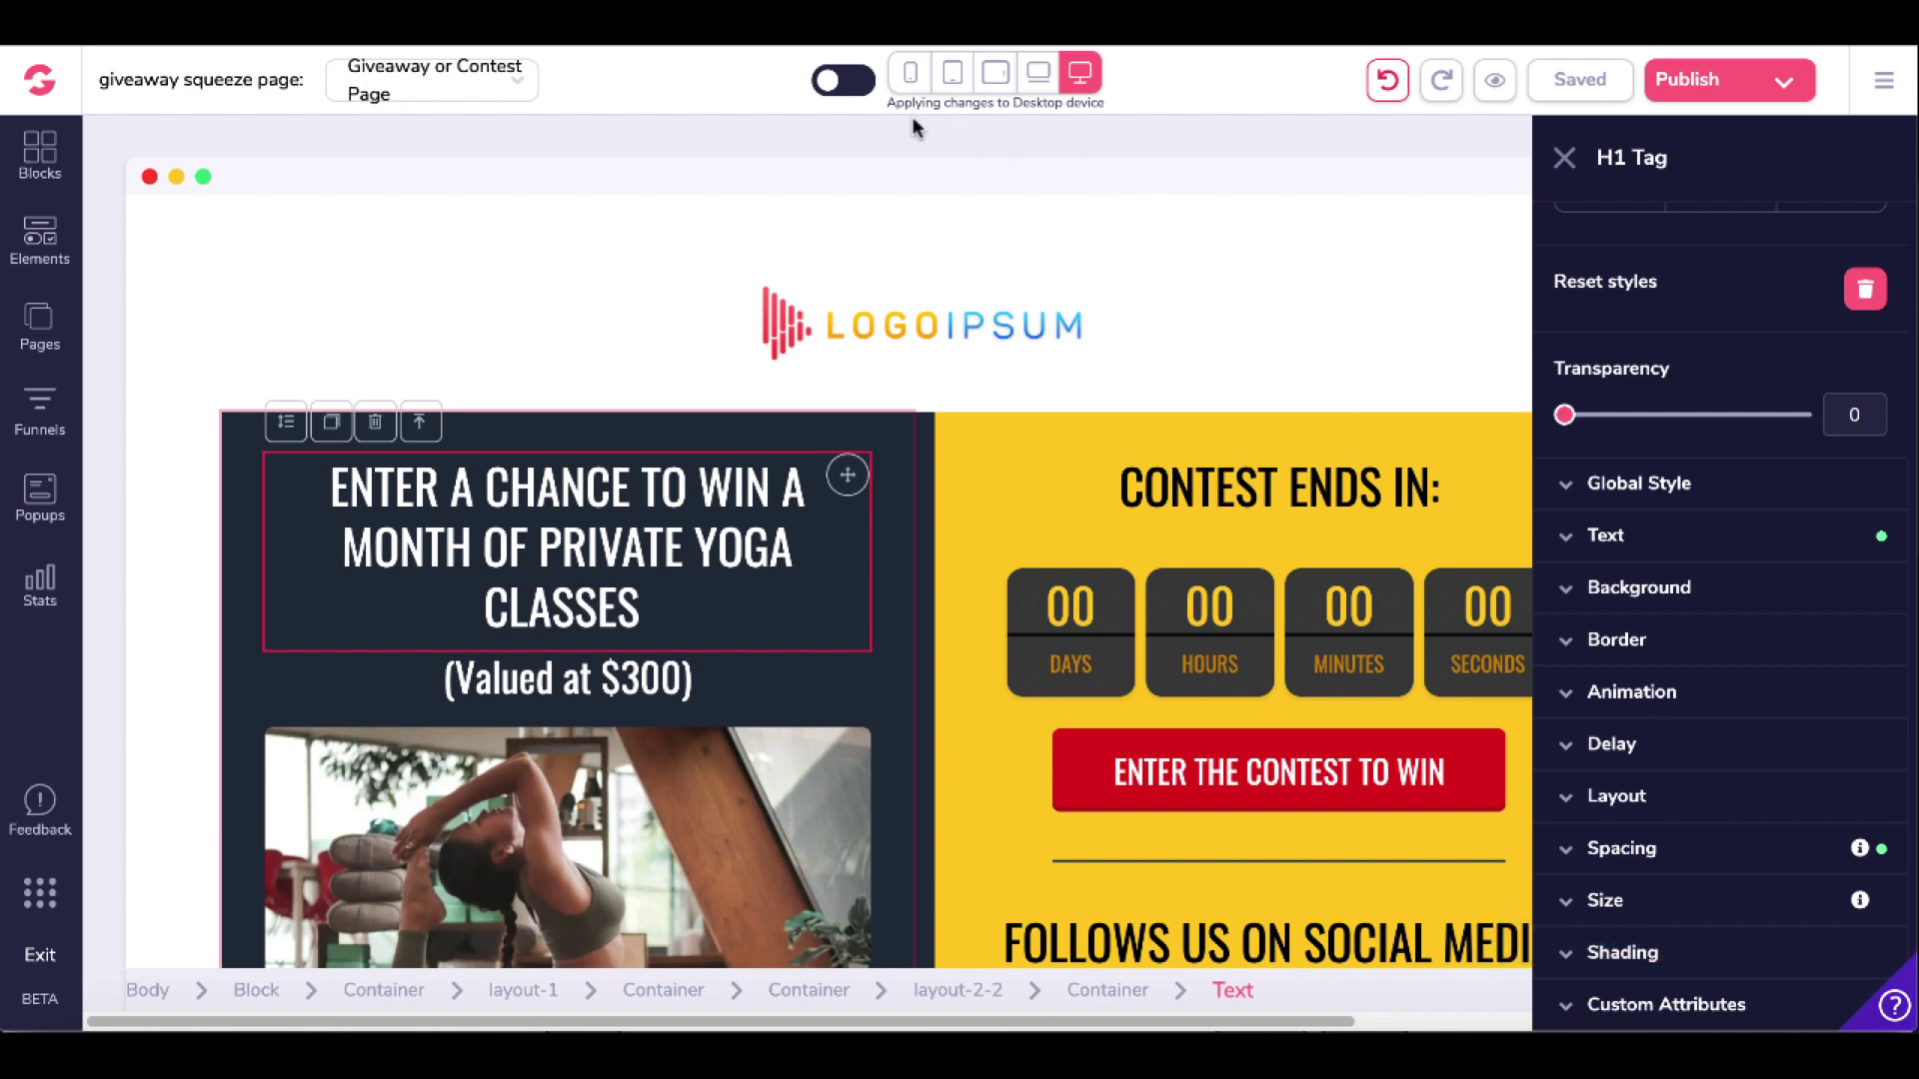
click(838, 88)
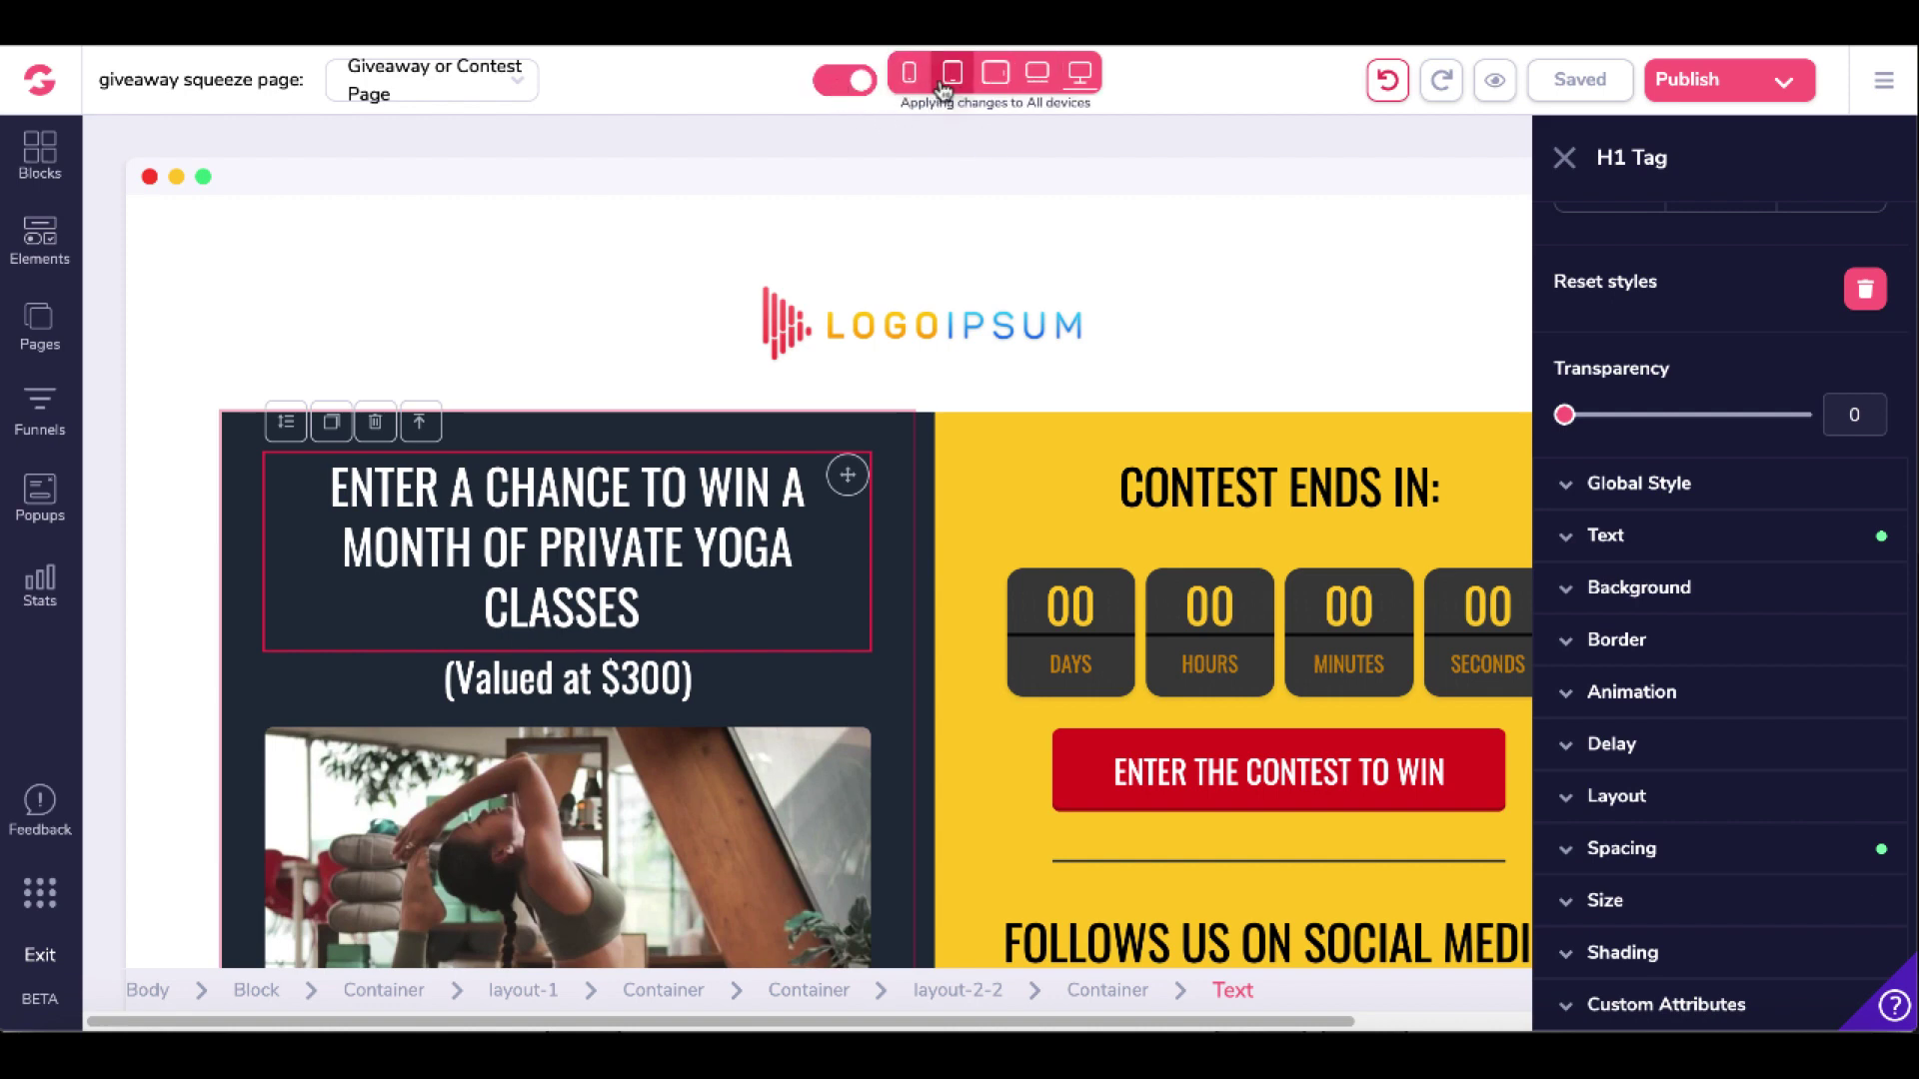
click(1078, 85)
click(1029, 74)
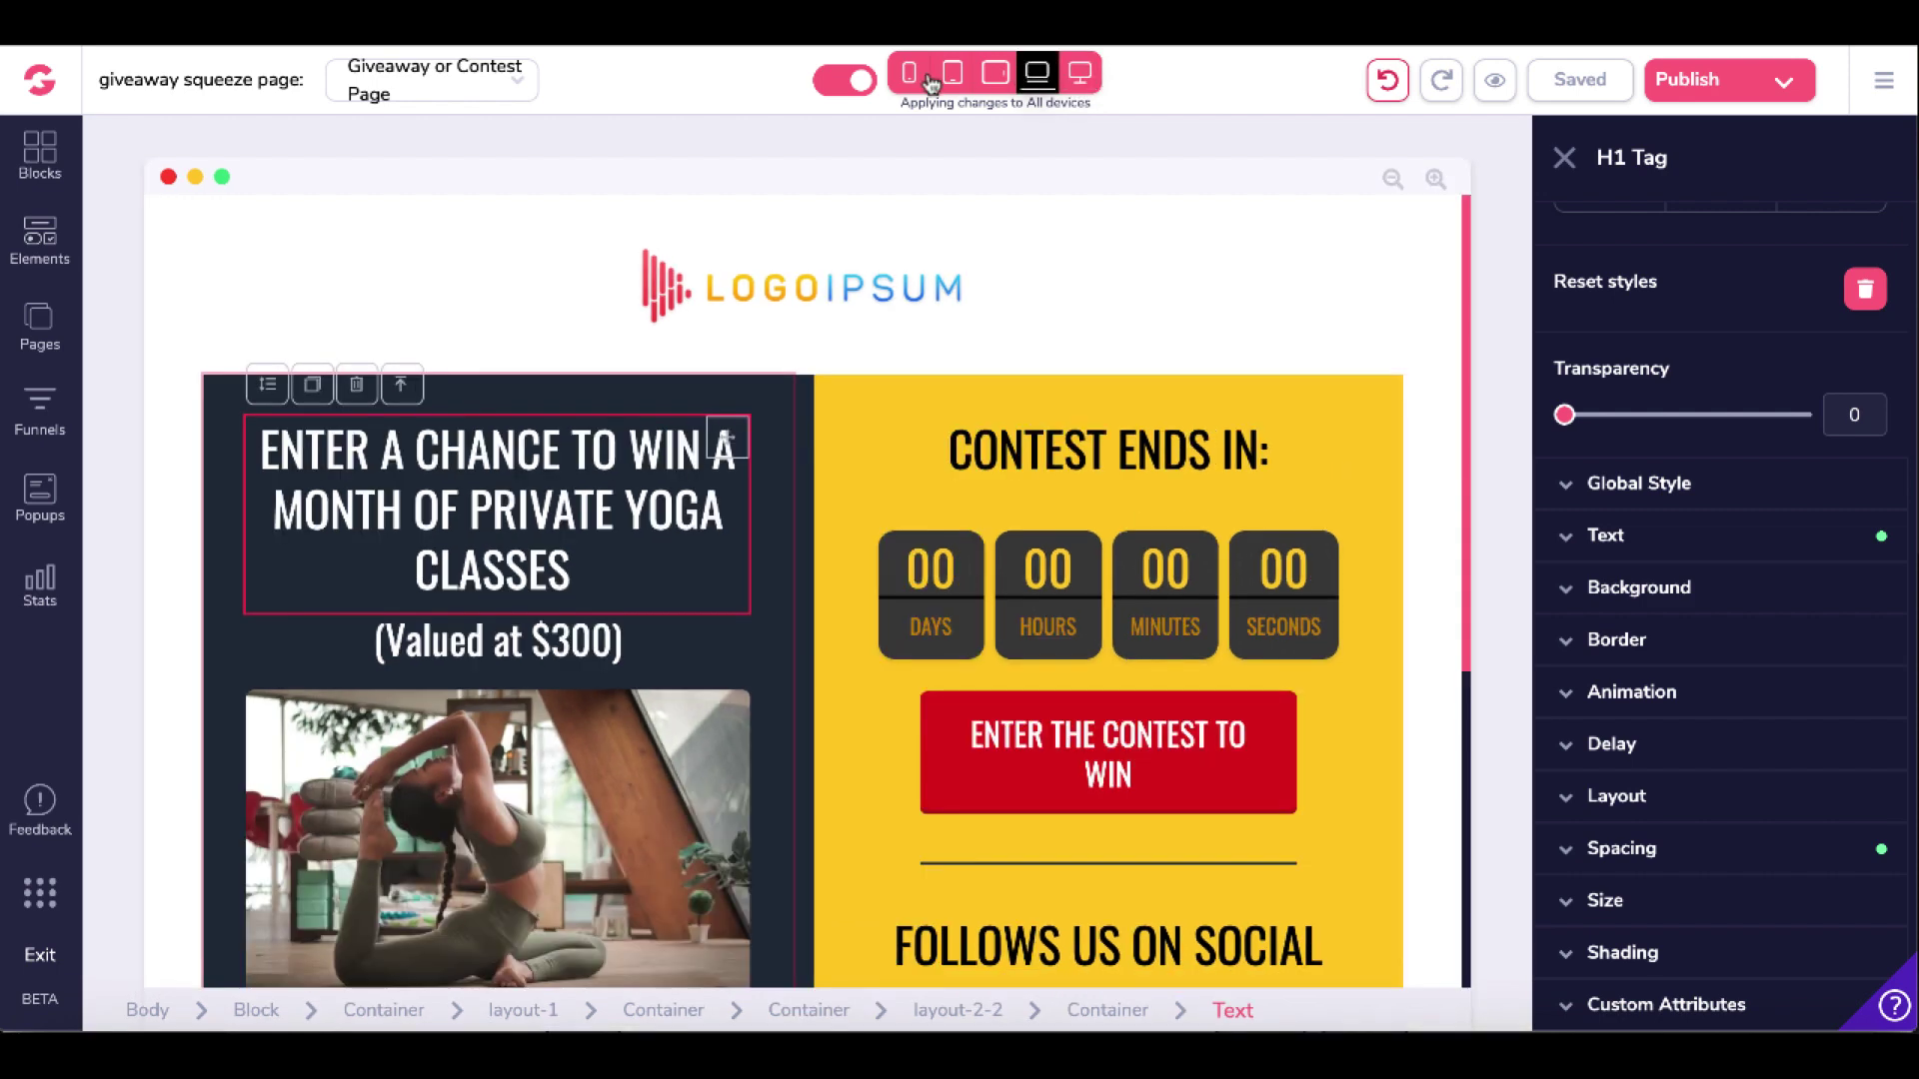
click(867, 86)
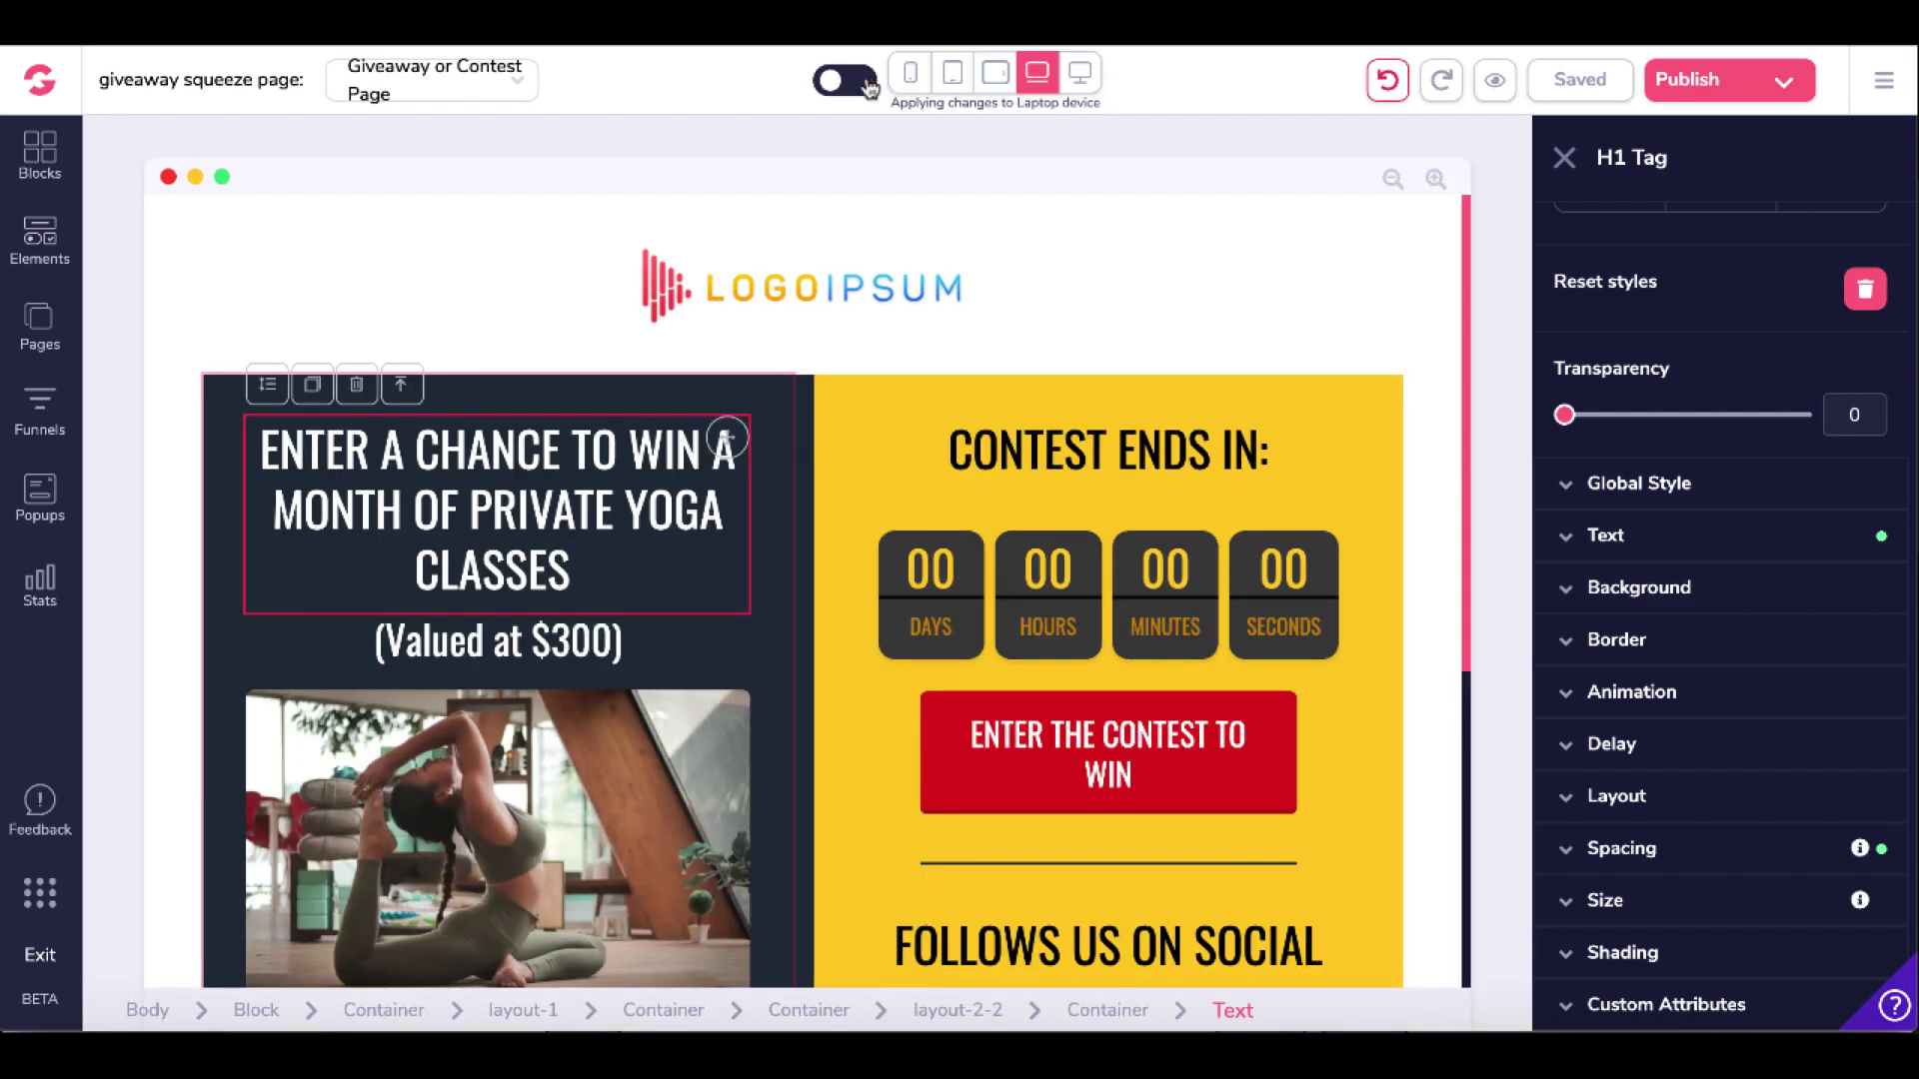
click(995, 74)
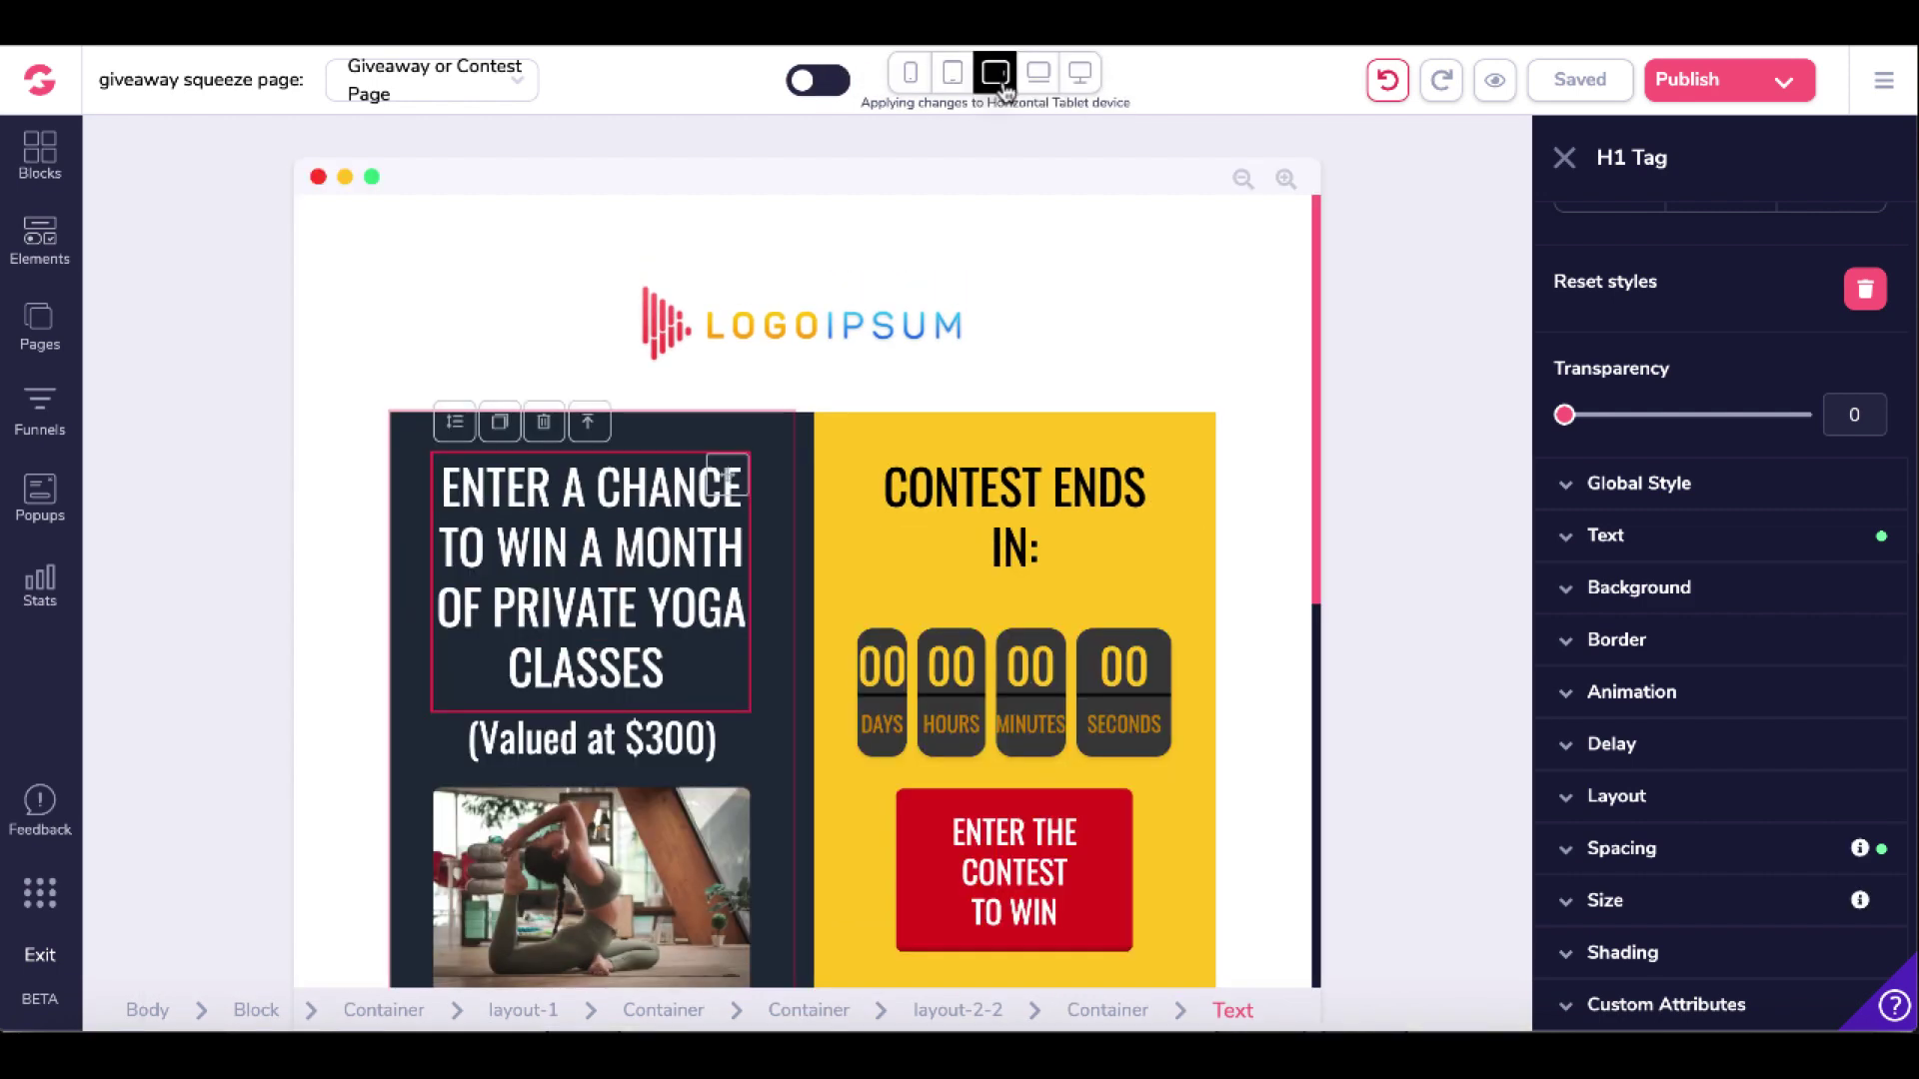
click(953, 74)
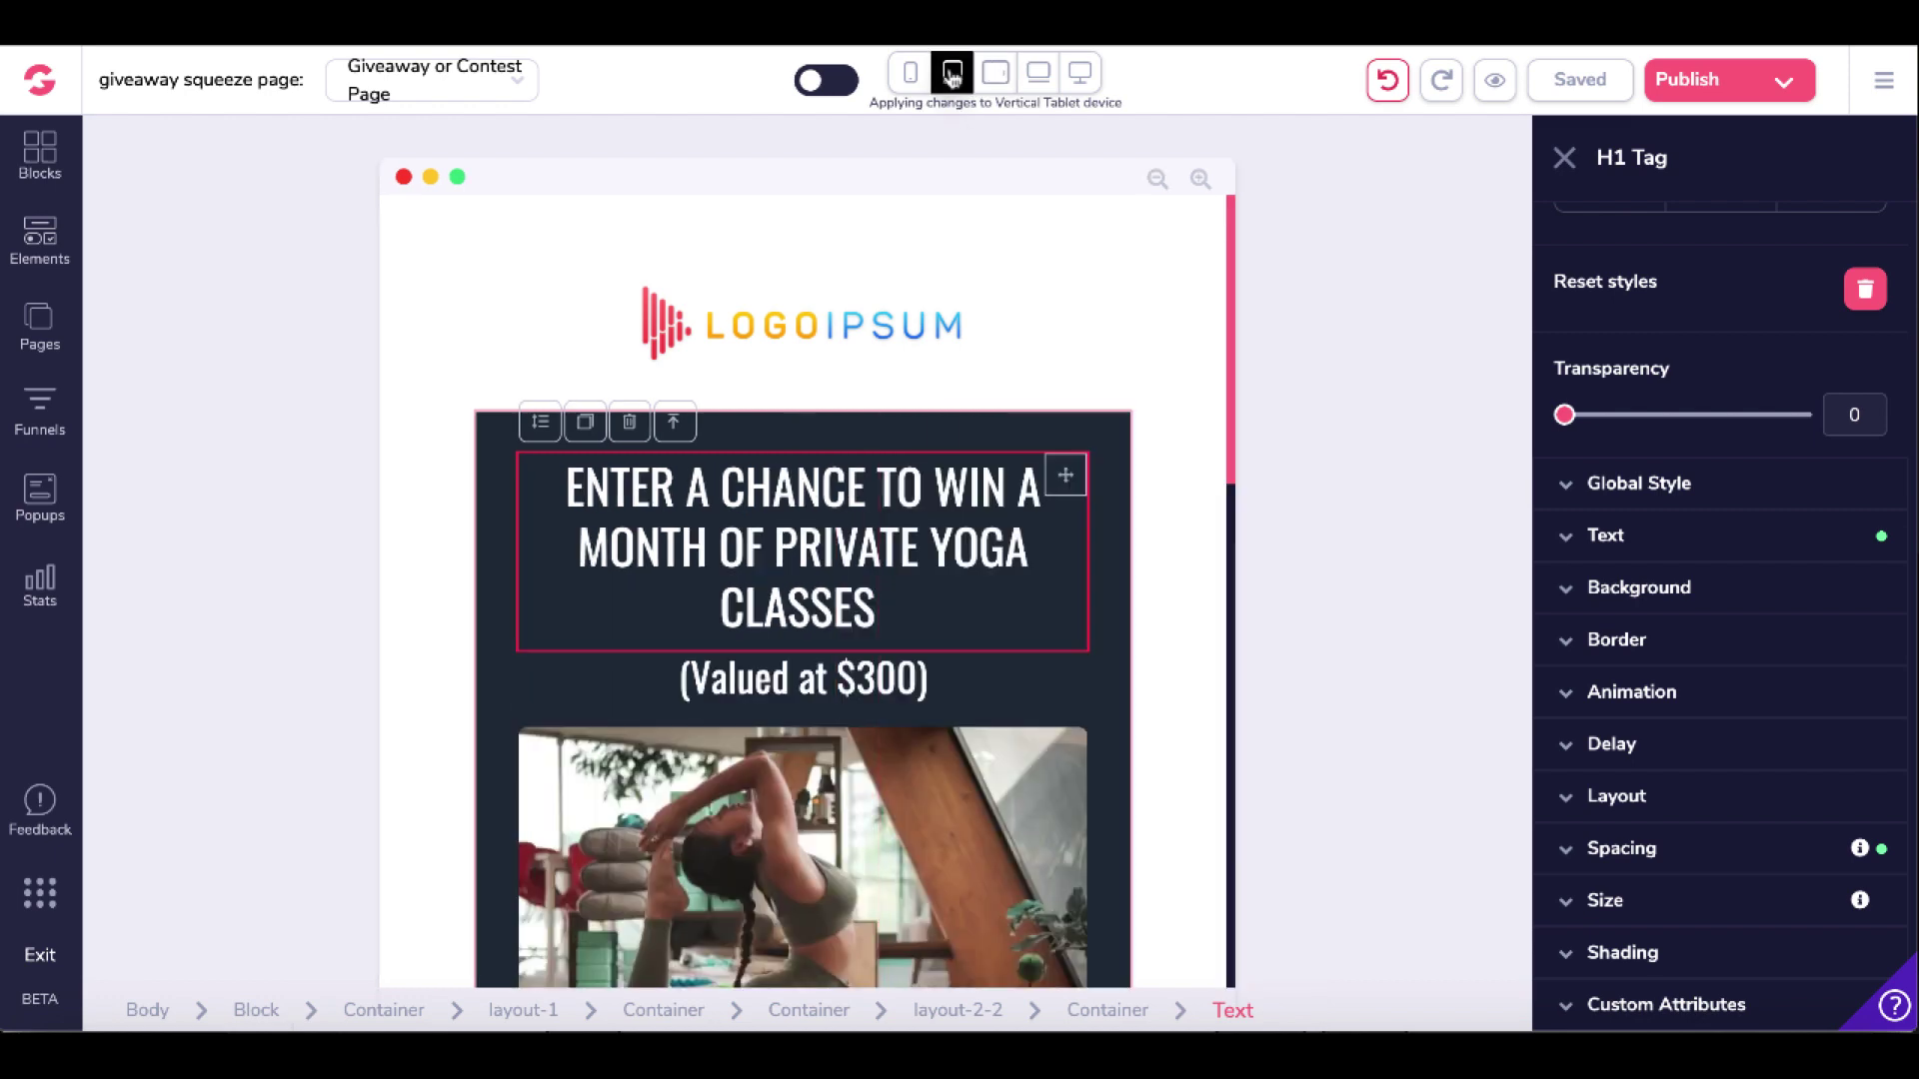
click(910, 74)
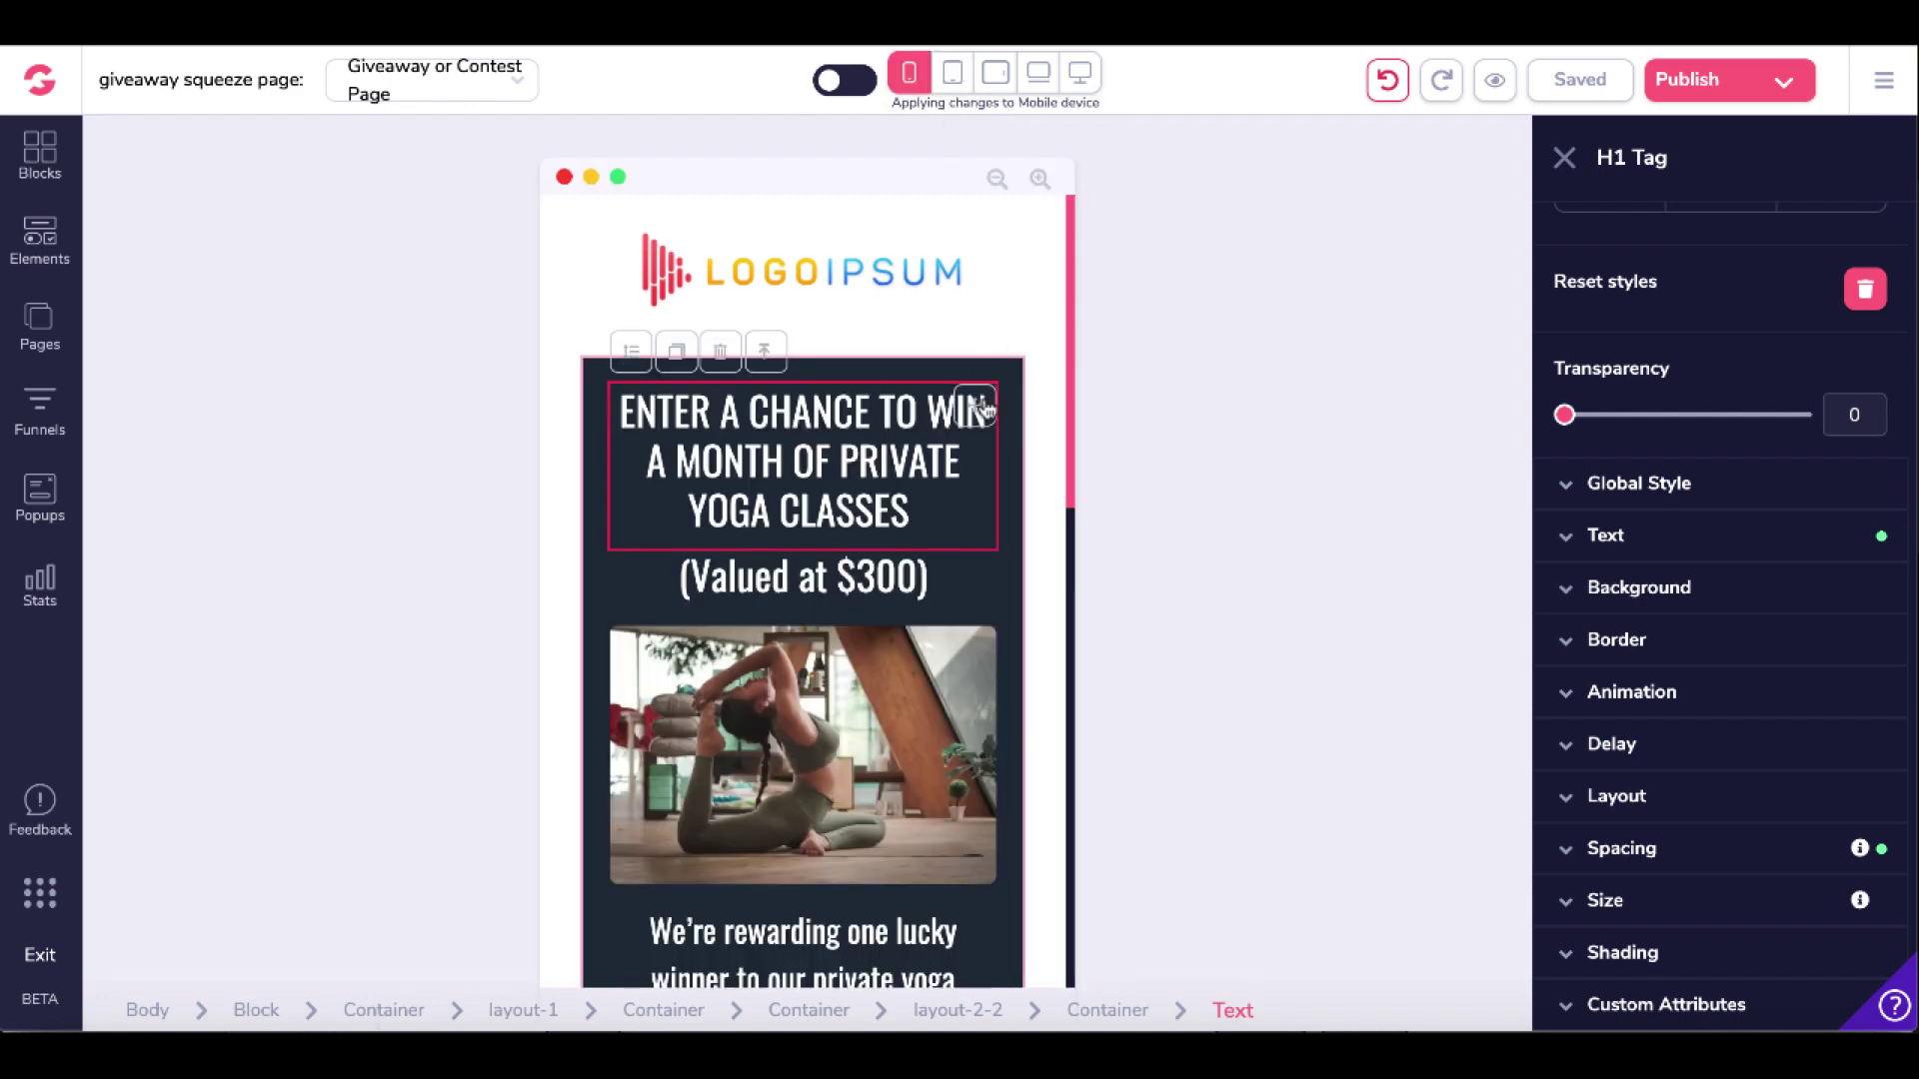
scroll(966, 480, down, 1)
scroll(966, 480, down, 10)
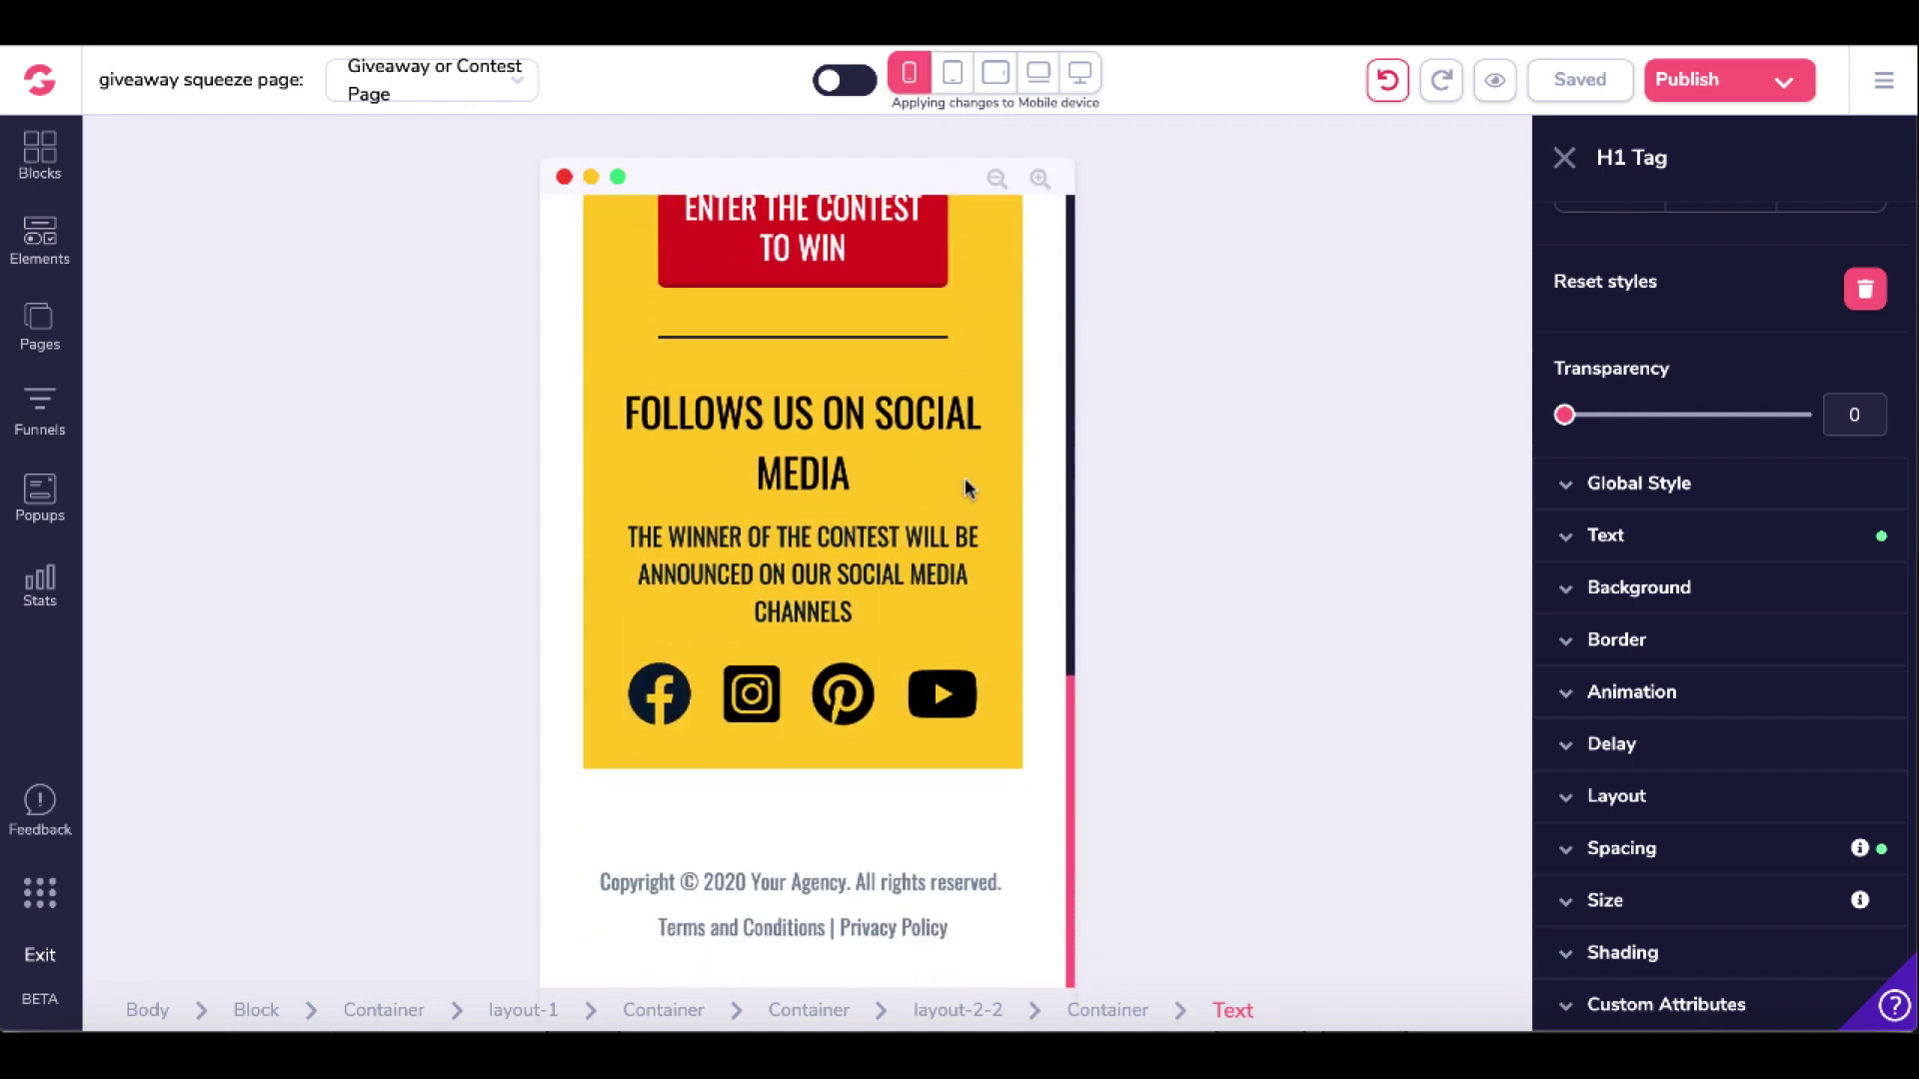
scroll(966, 480, up, 9)
scroll(963, 476, up, 2)
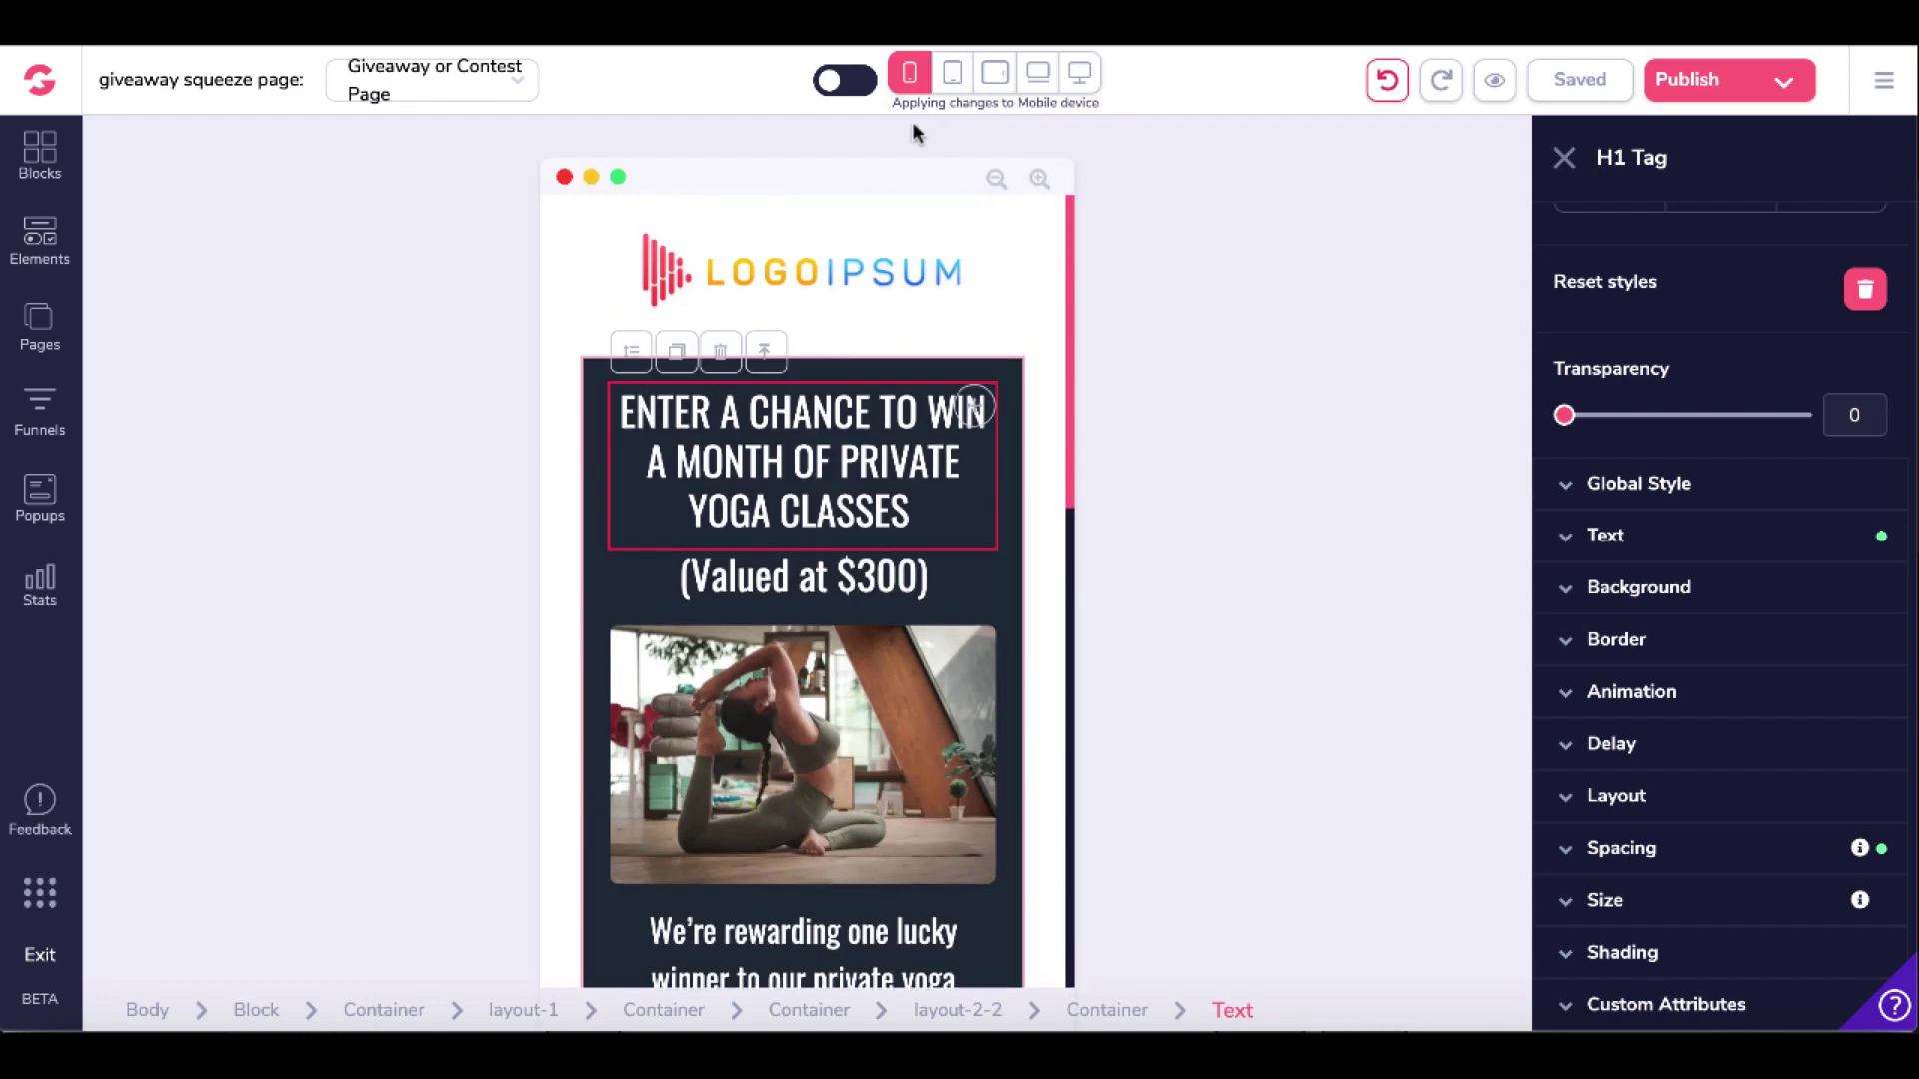
click(848, 84)
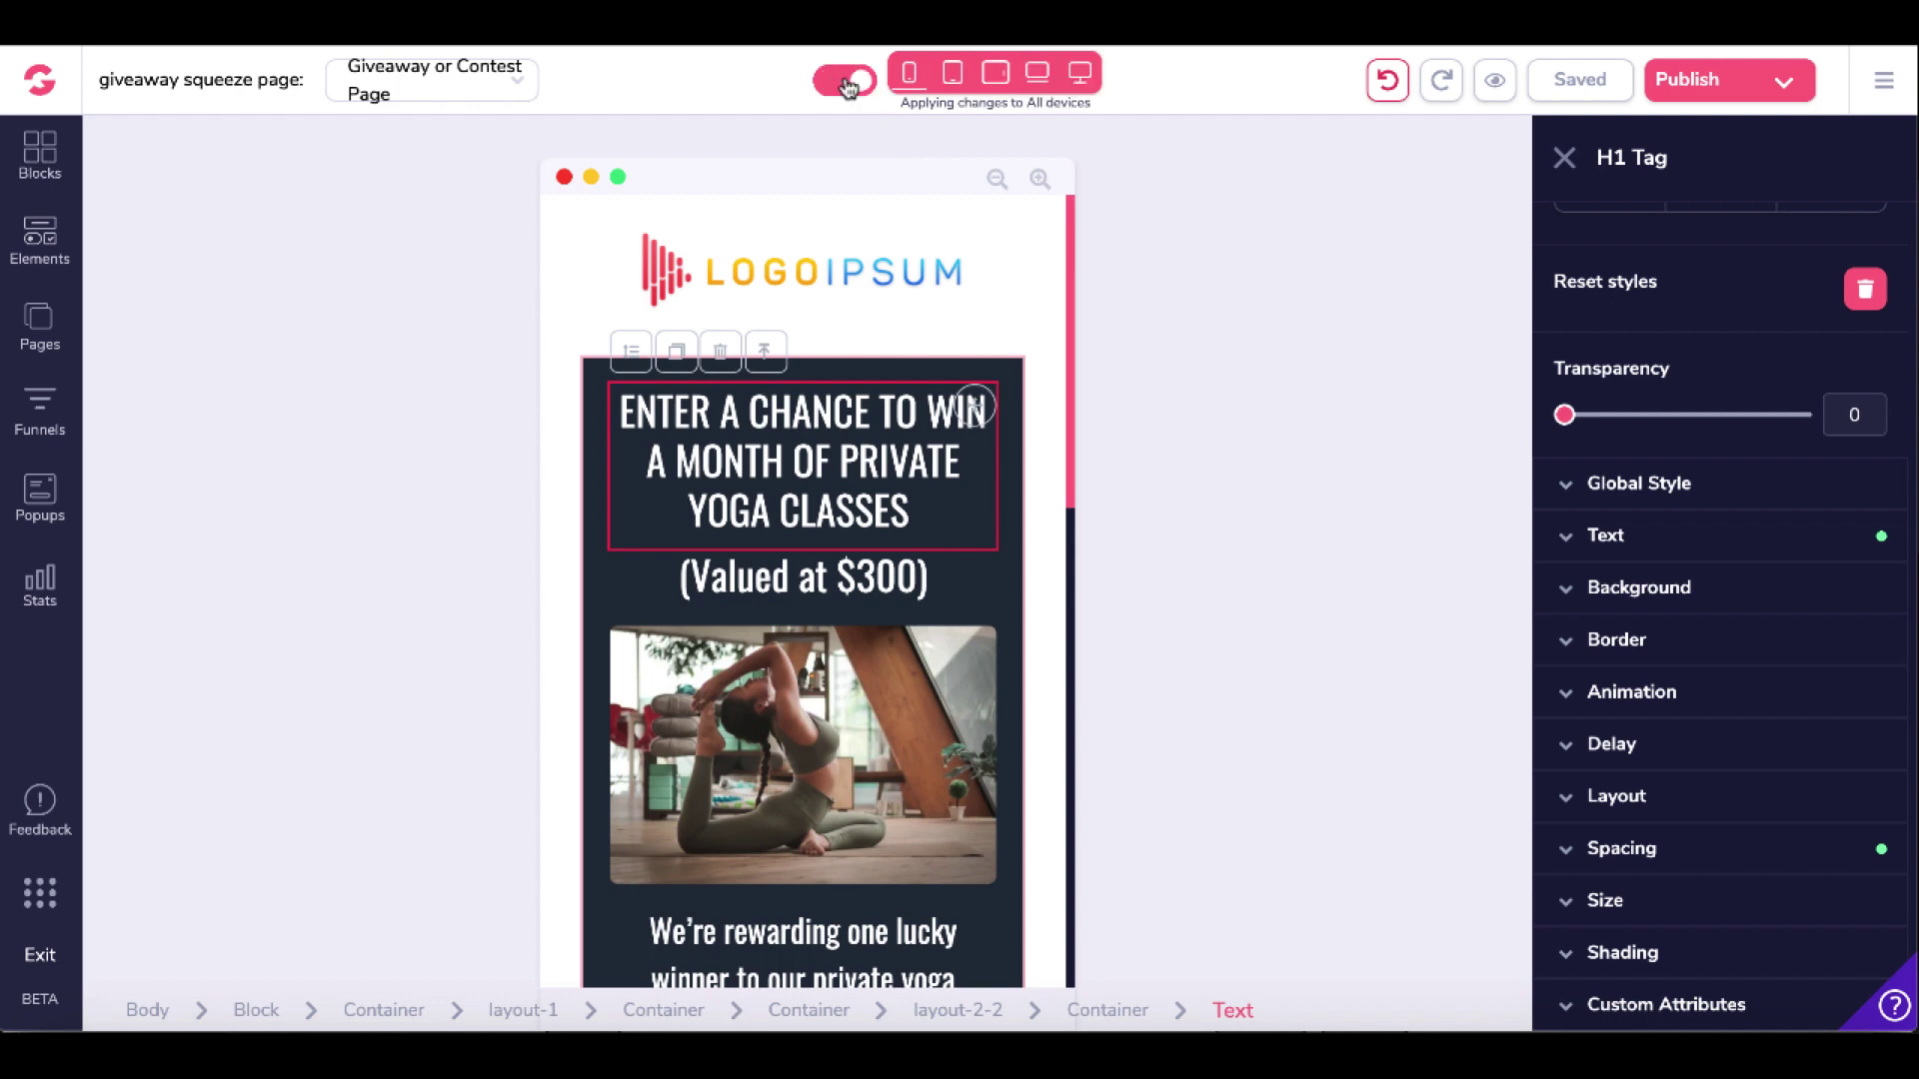
click(1084, 86)
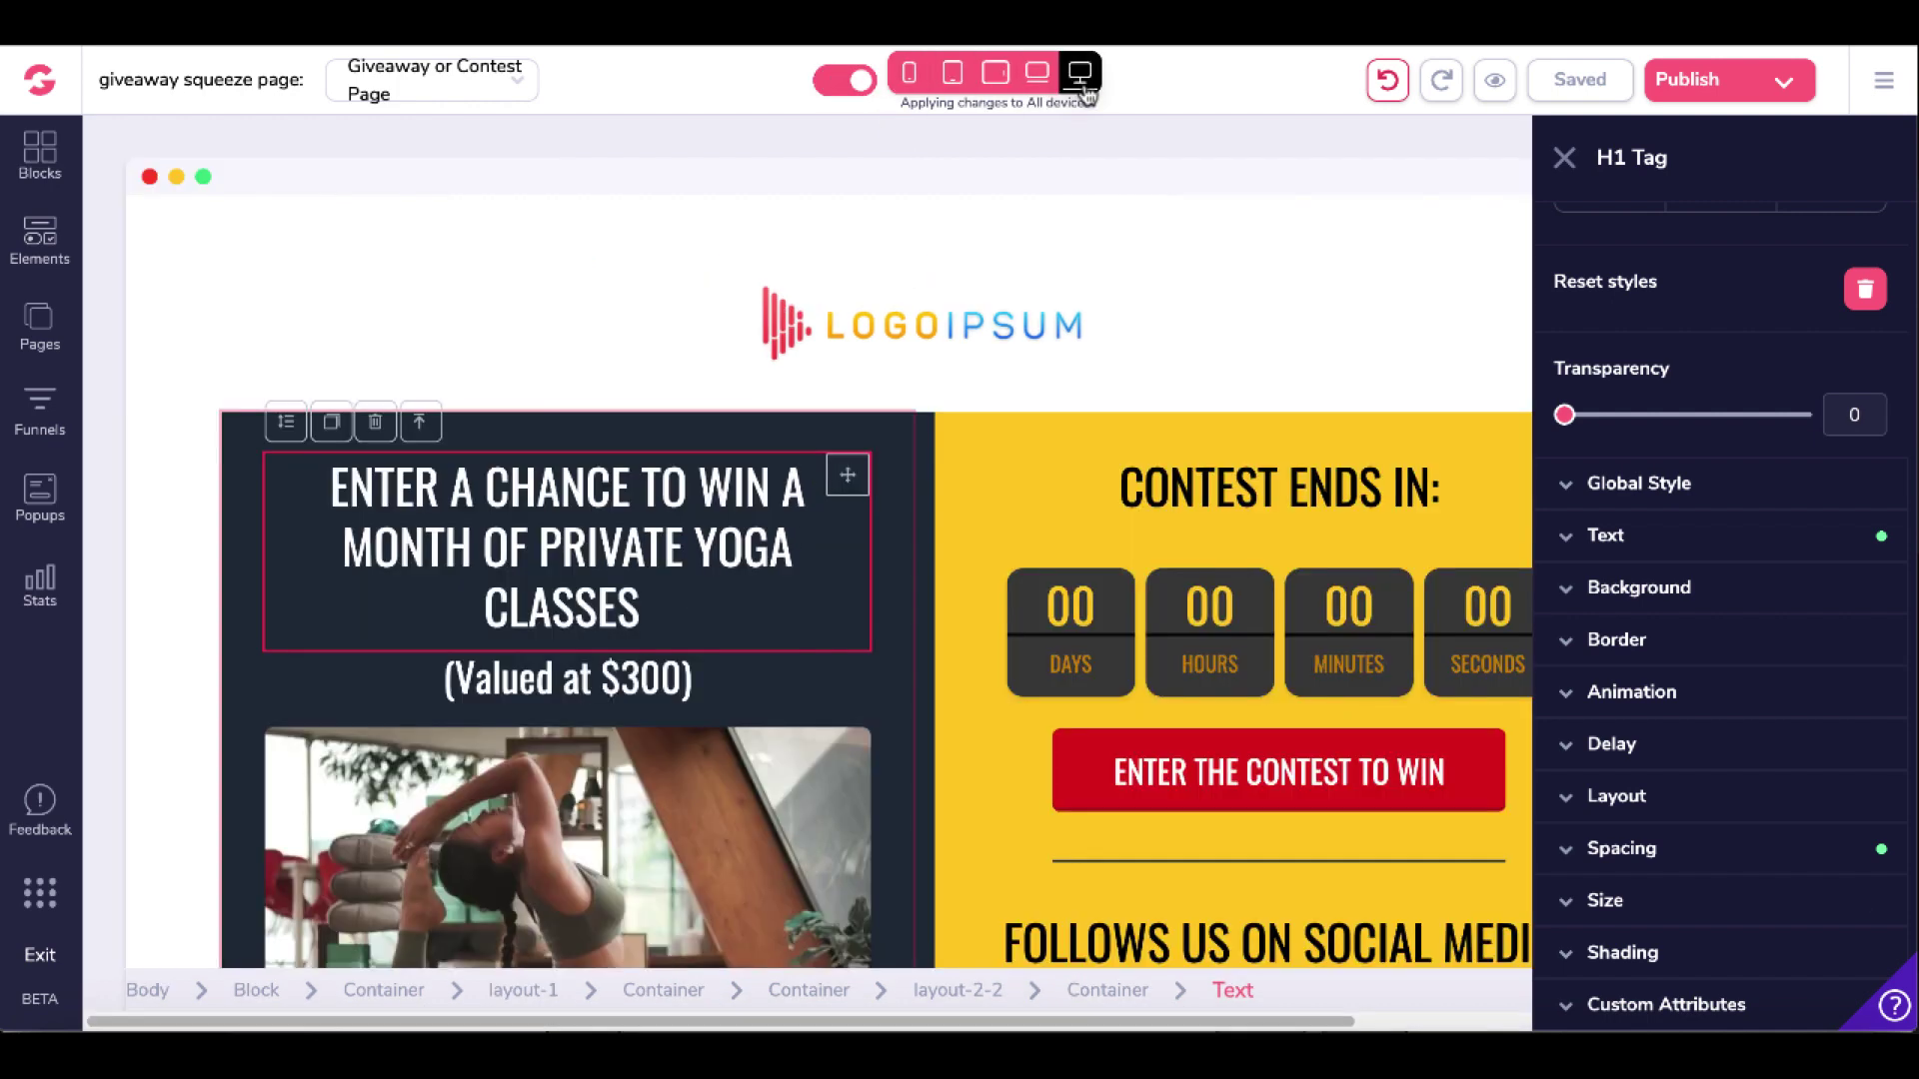
click(1564, 162)
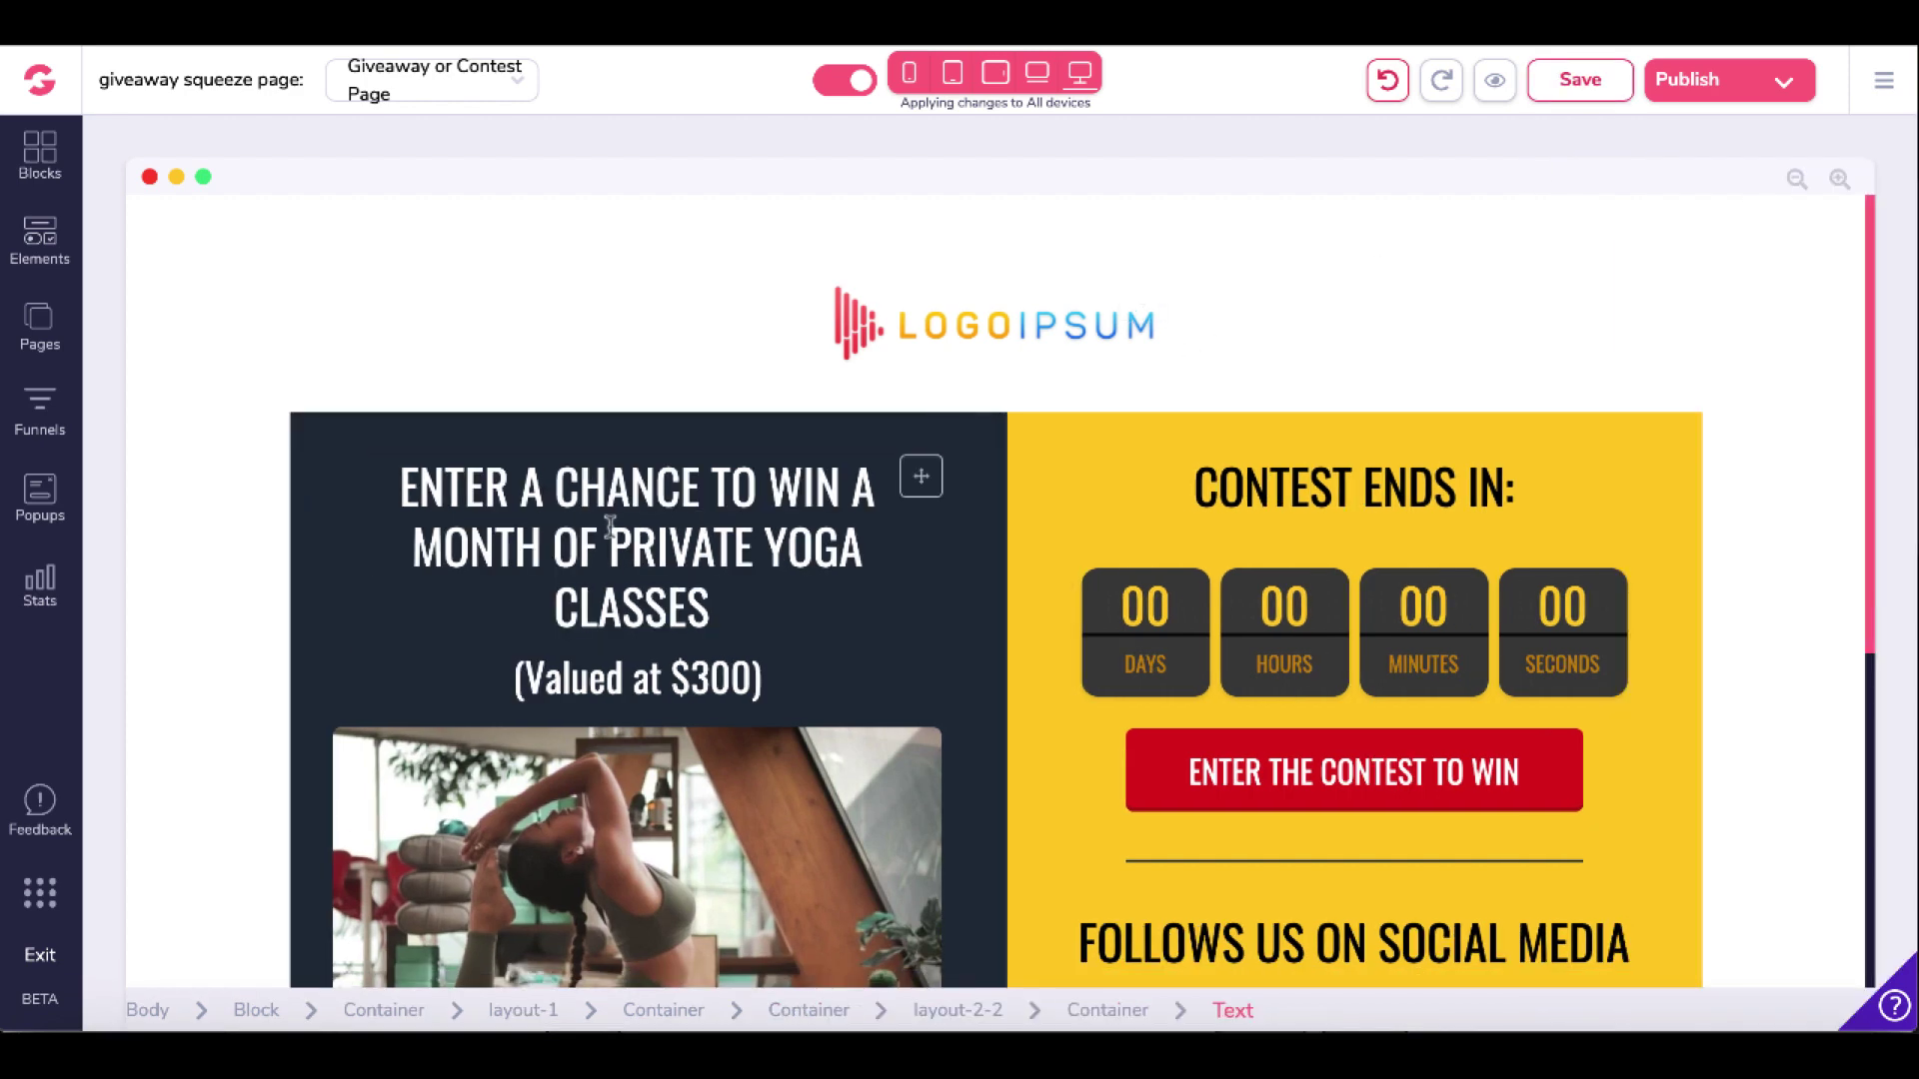
click(610, 527)
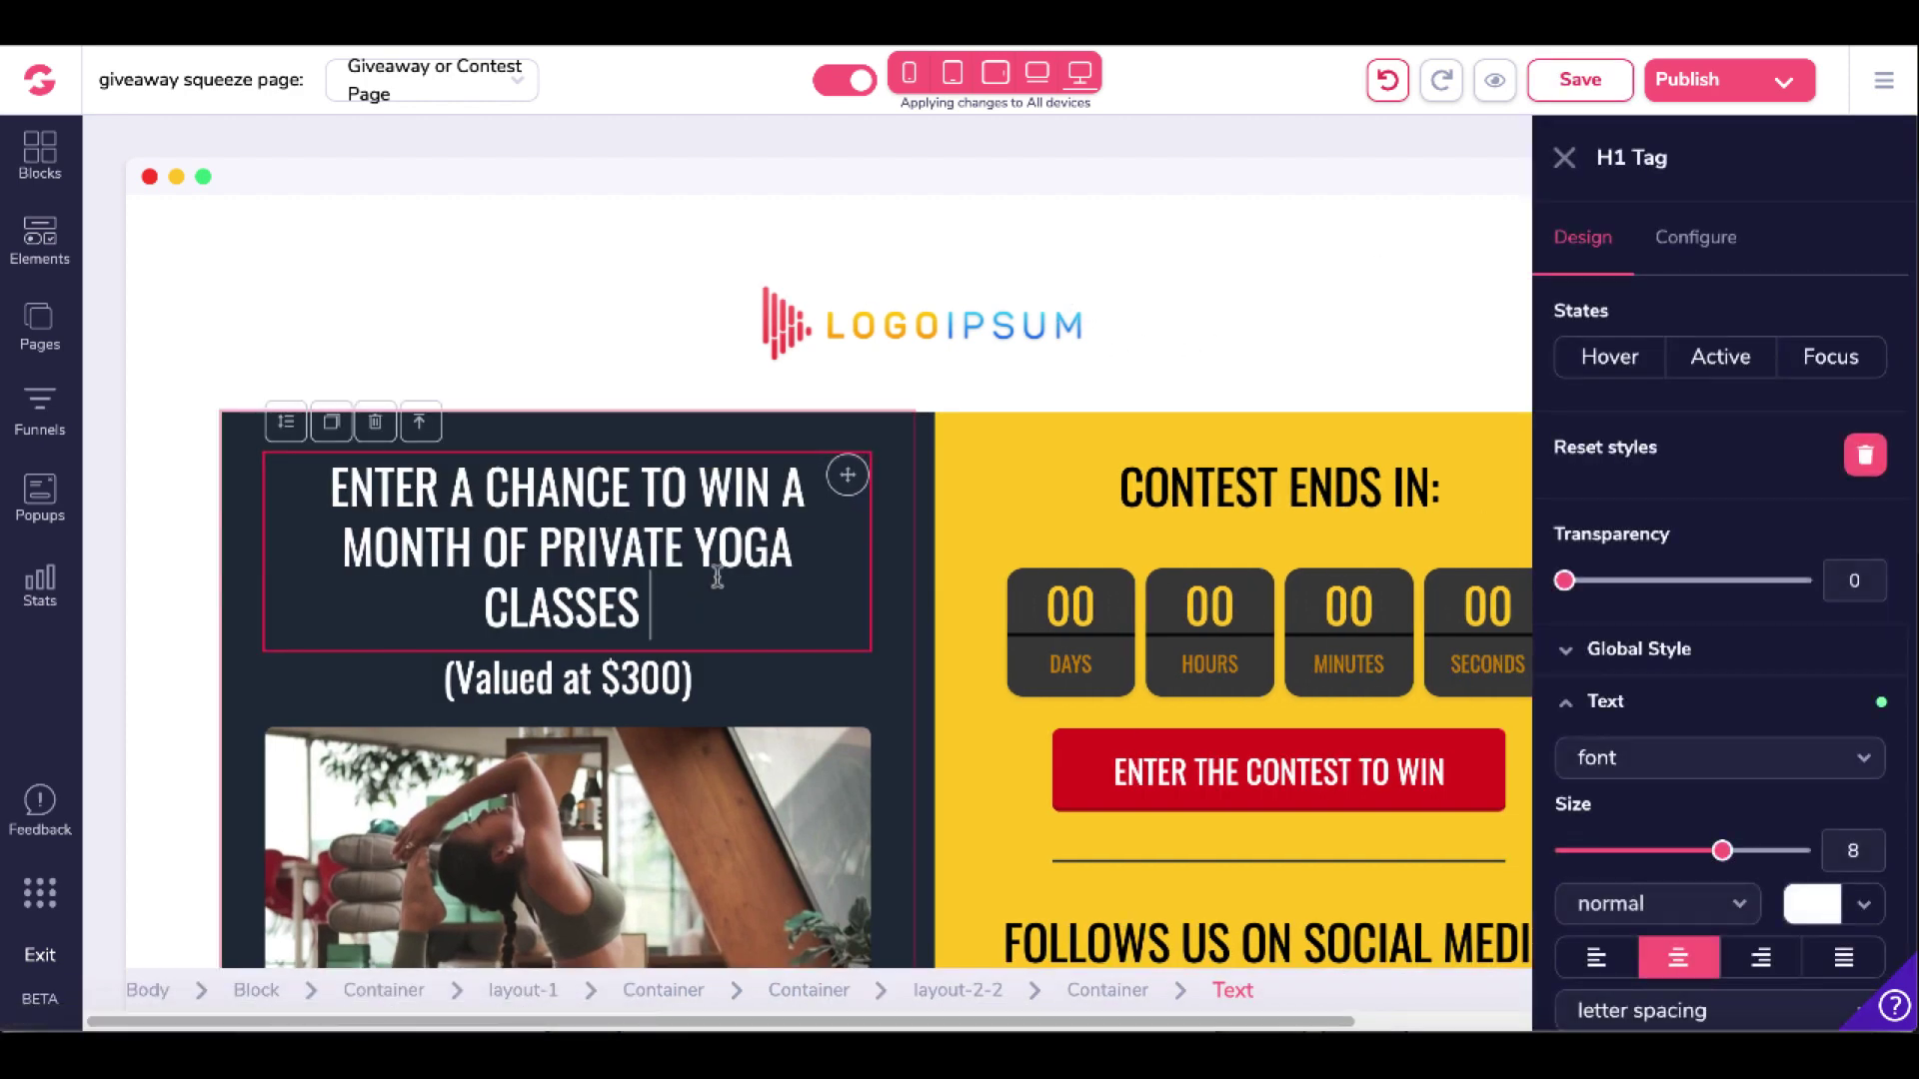
scroll(775, 610, down, 4)
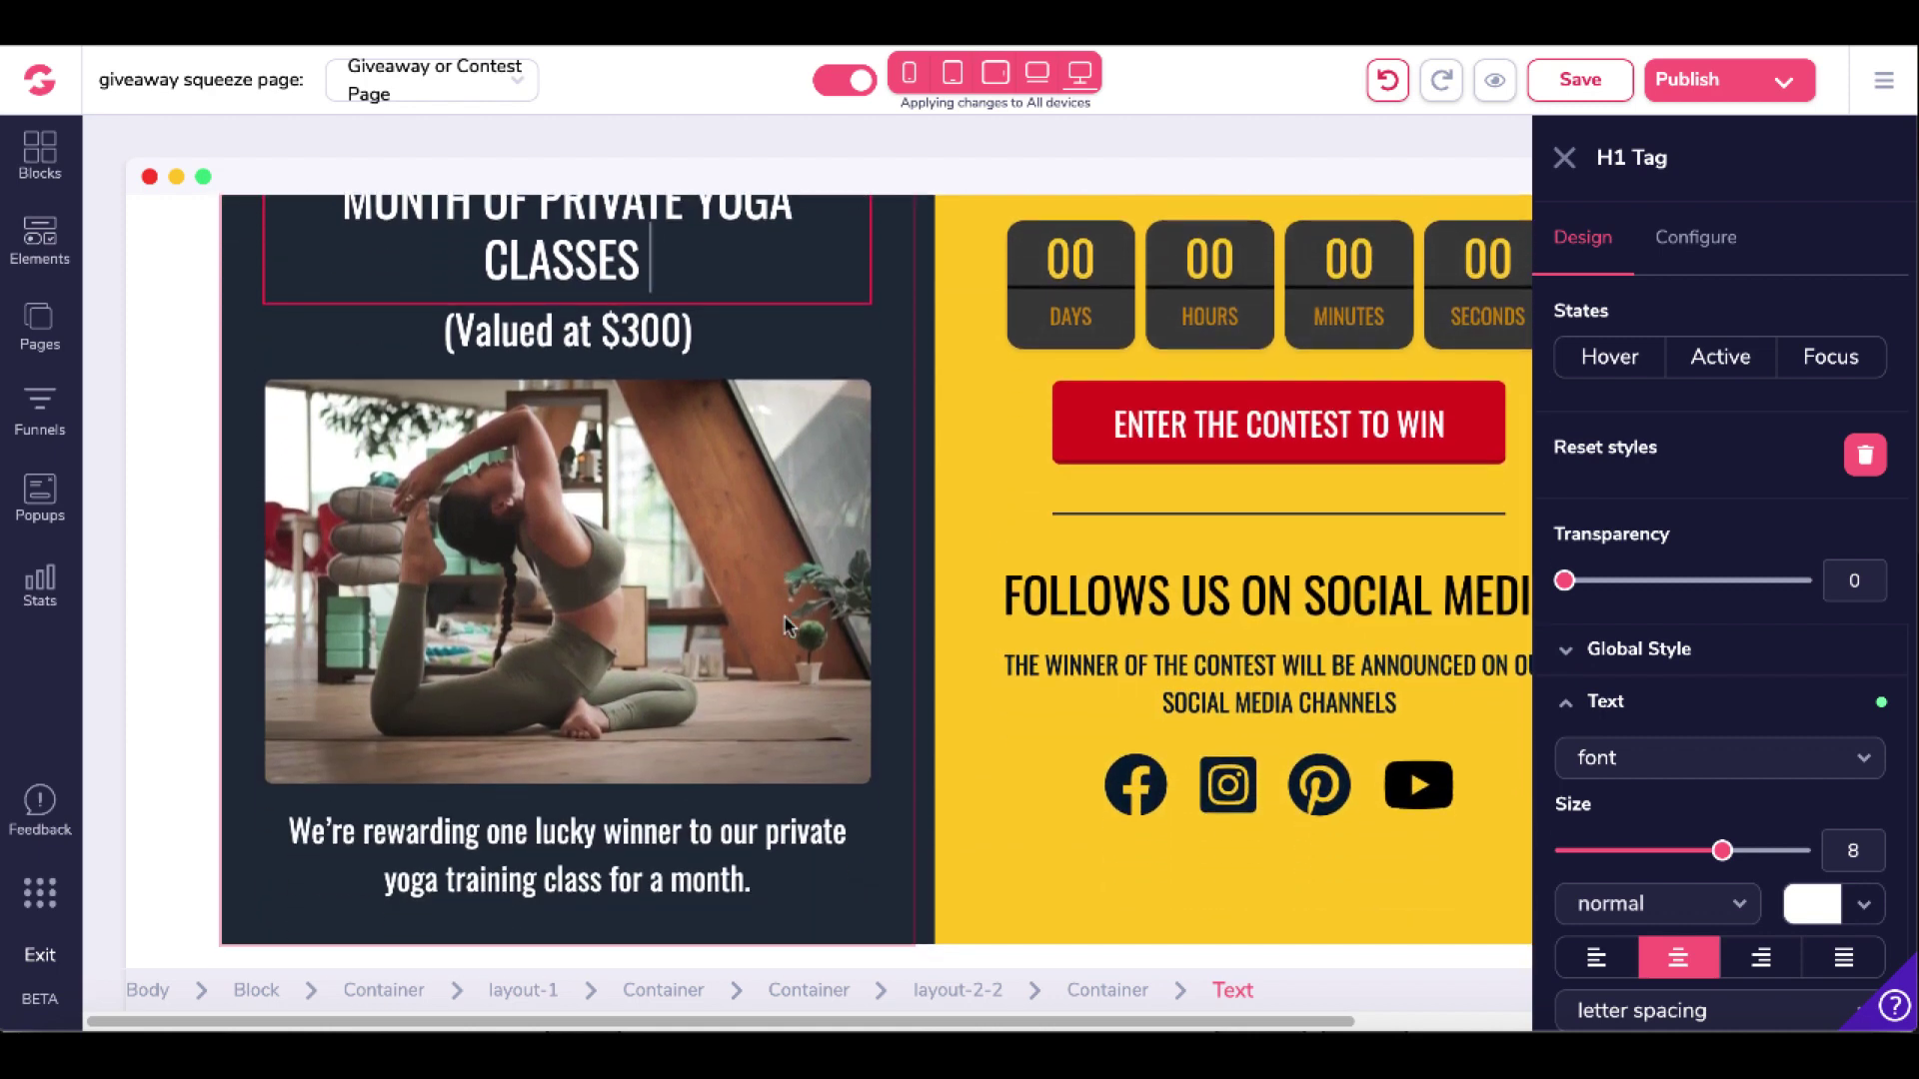
scroll(784, 625, up, 2)
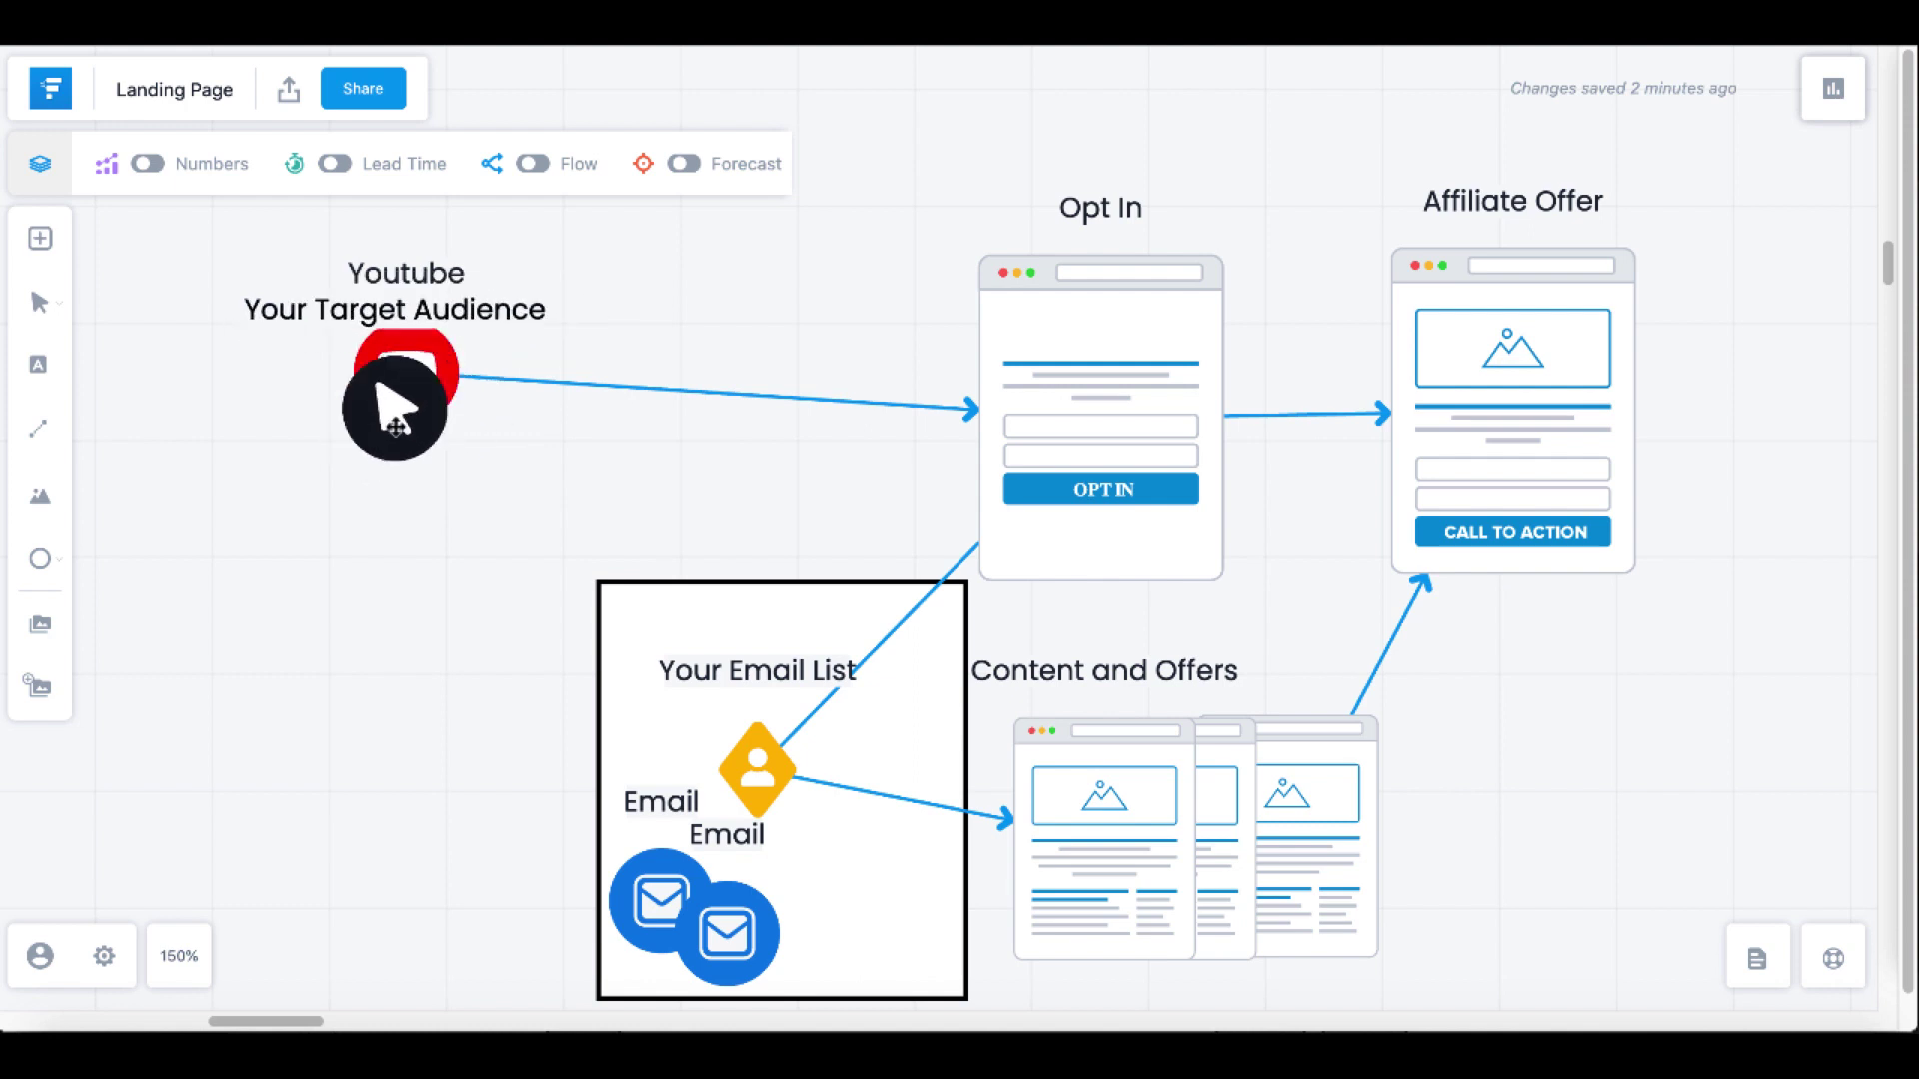
Drag the 'Your Target Audience' label from the Youtube icon onto the Opt In page
drag(367, 398, 792, 803)
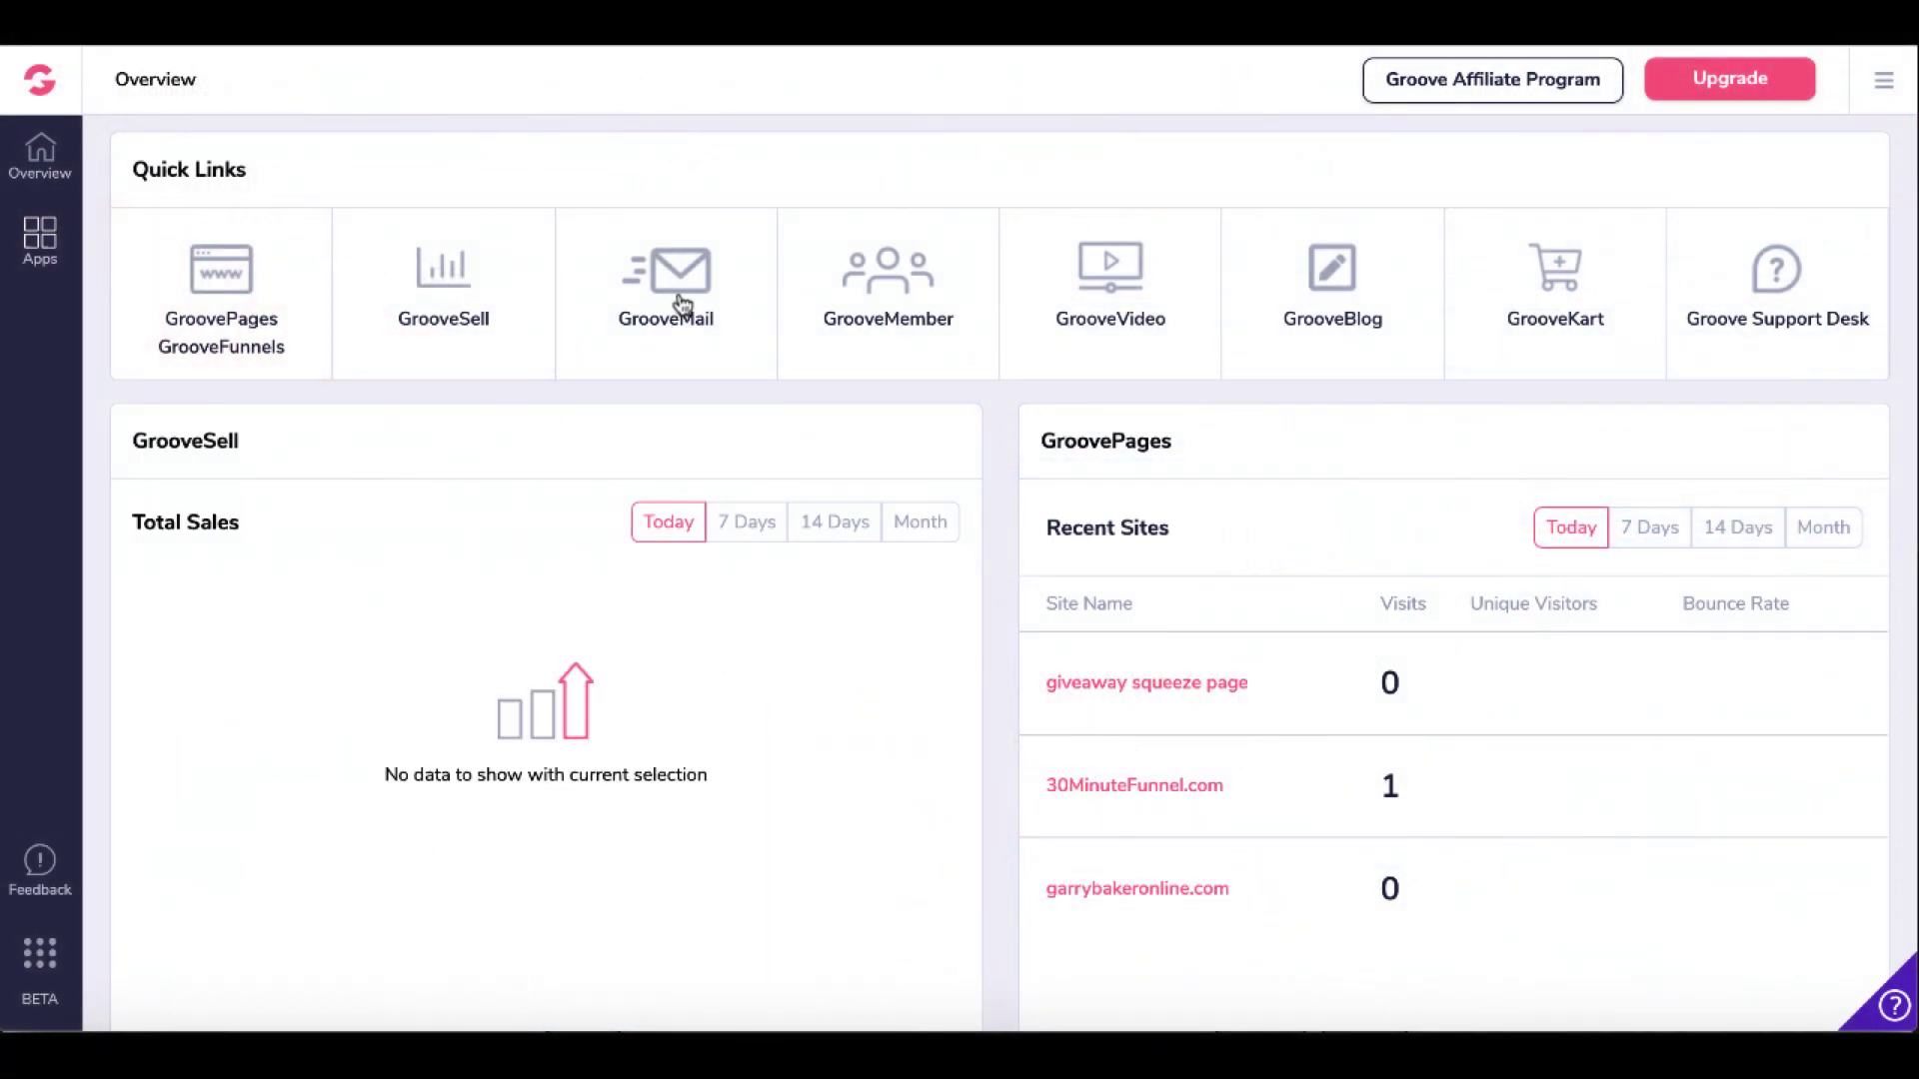
Open the GrooveMail Dashboard from the Overview's Quick Links
click(683, 305)
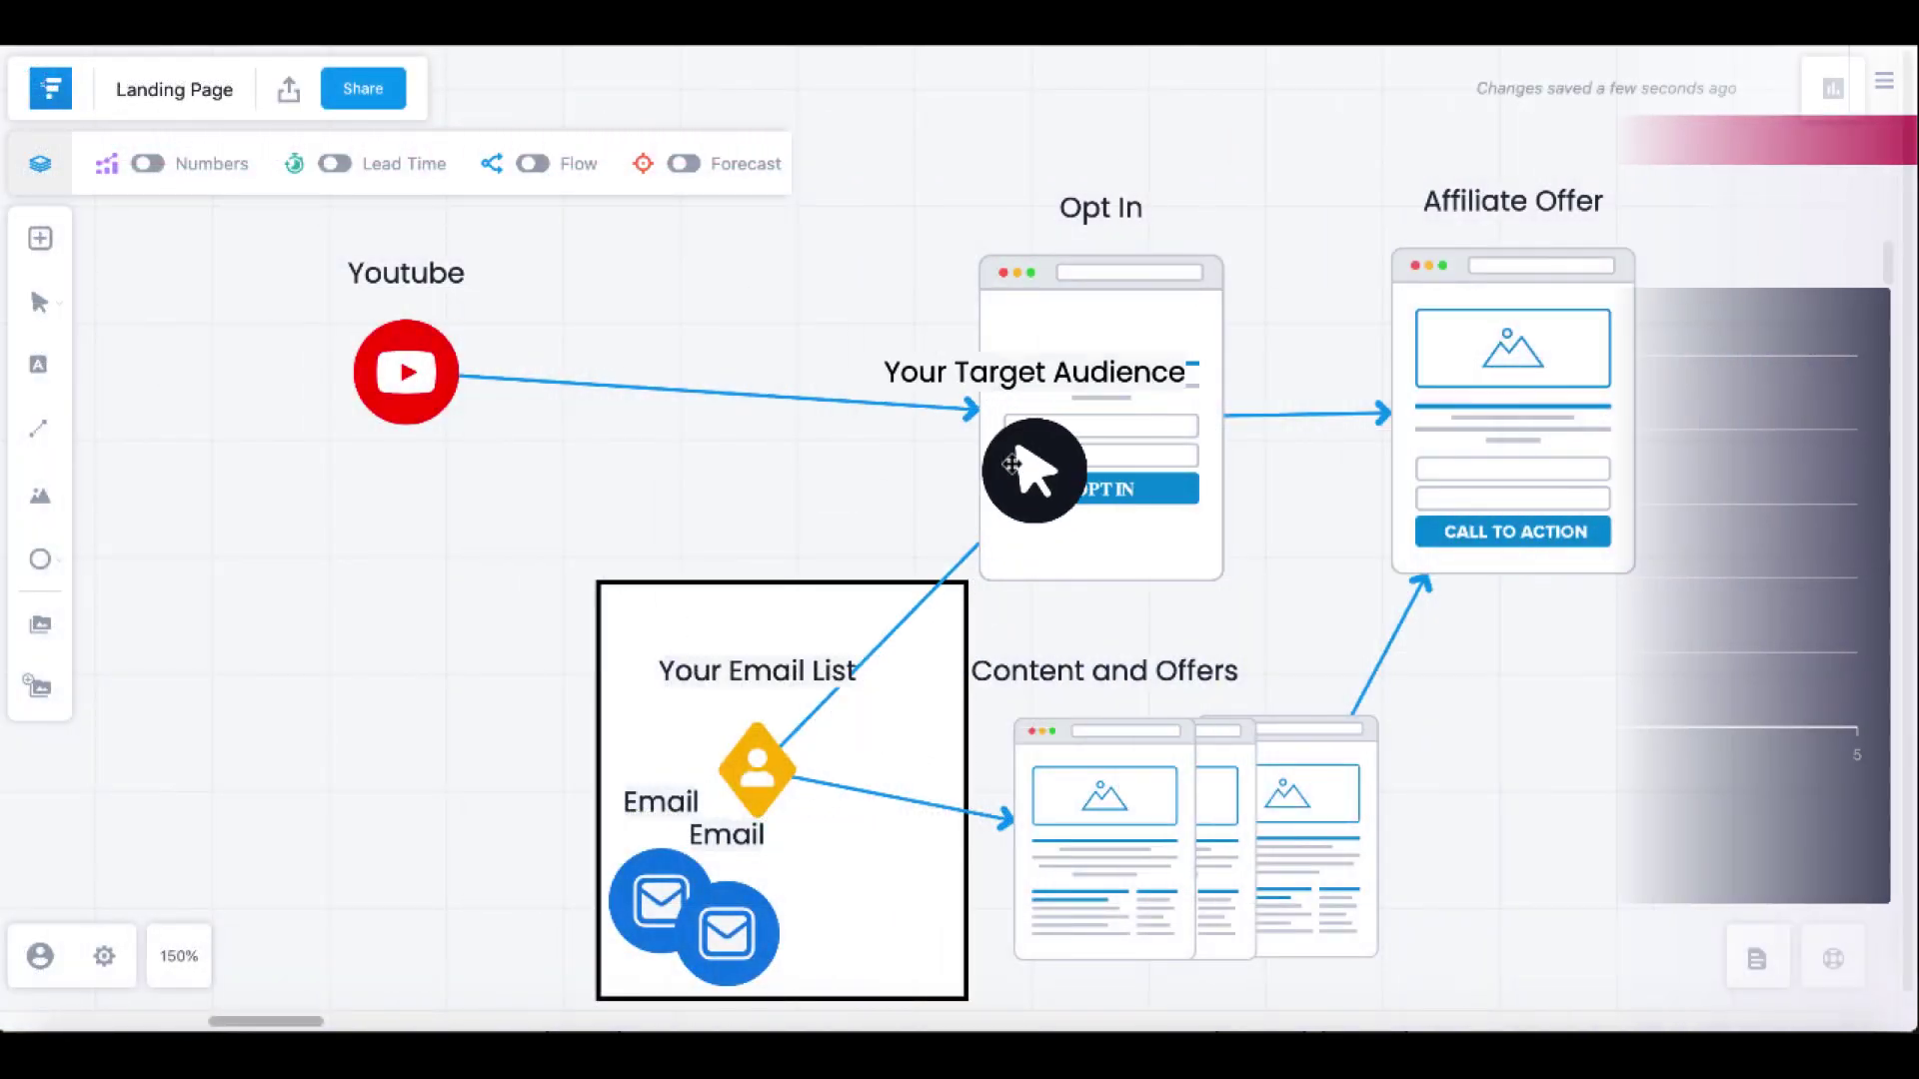
Drag the 'Your Target Audience' label into the Email List box, then onto Content and Offers
drag(1012, 462, 760, 813)
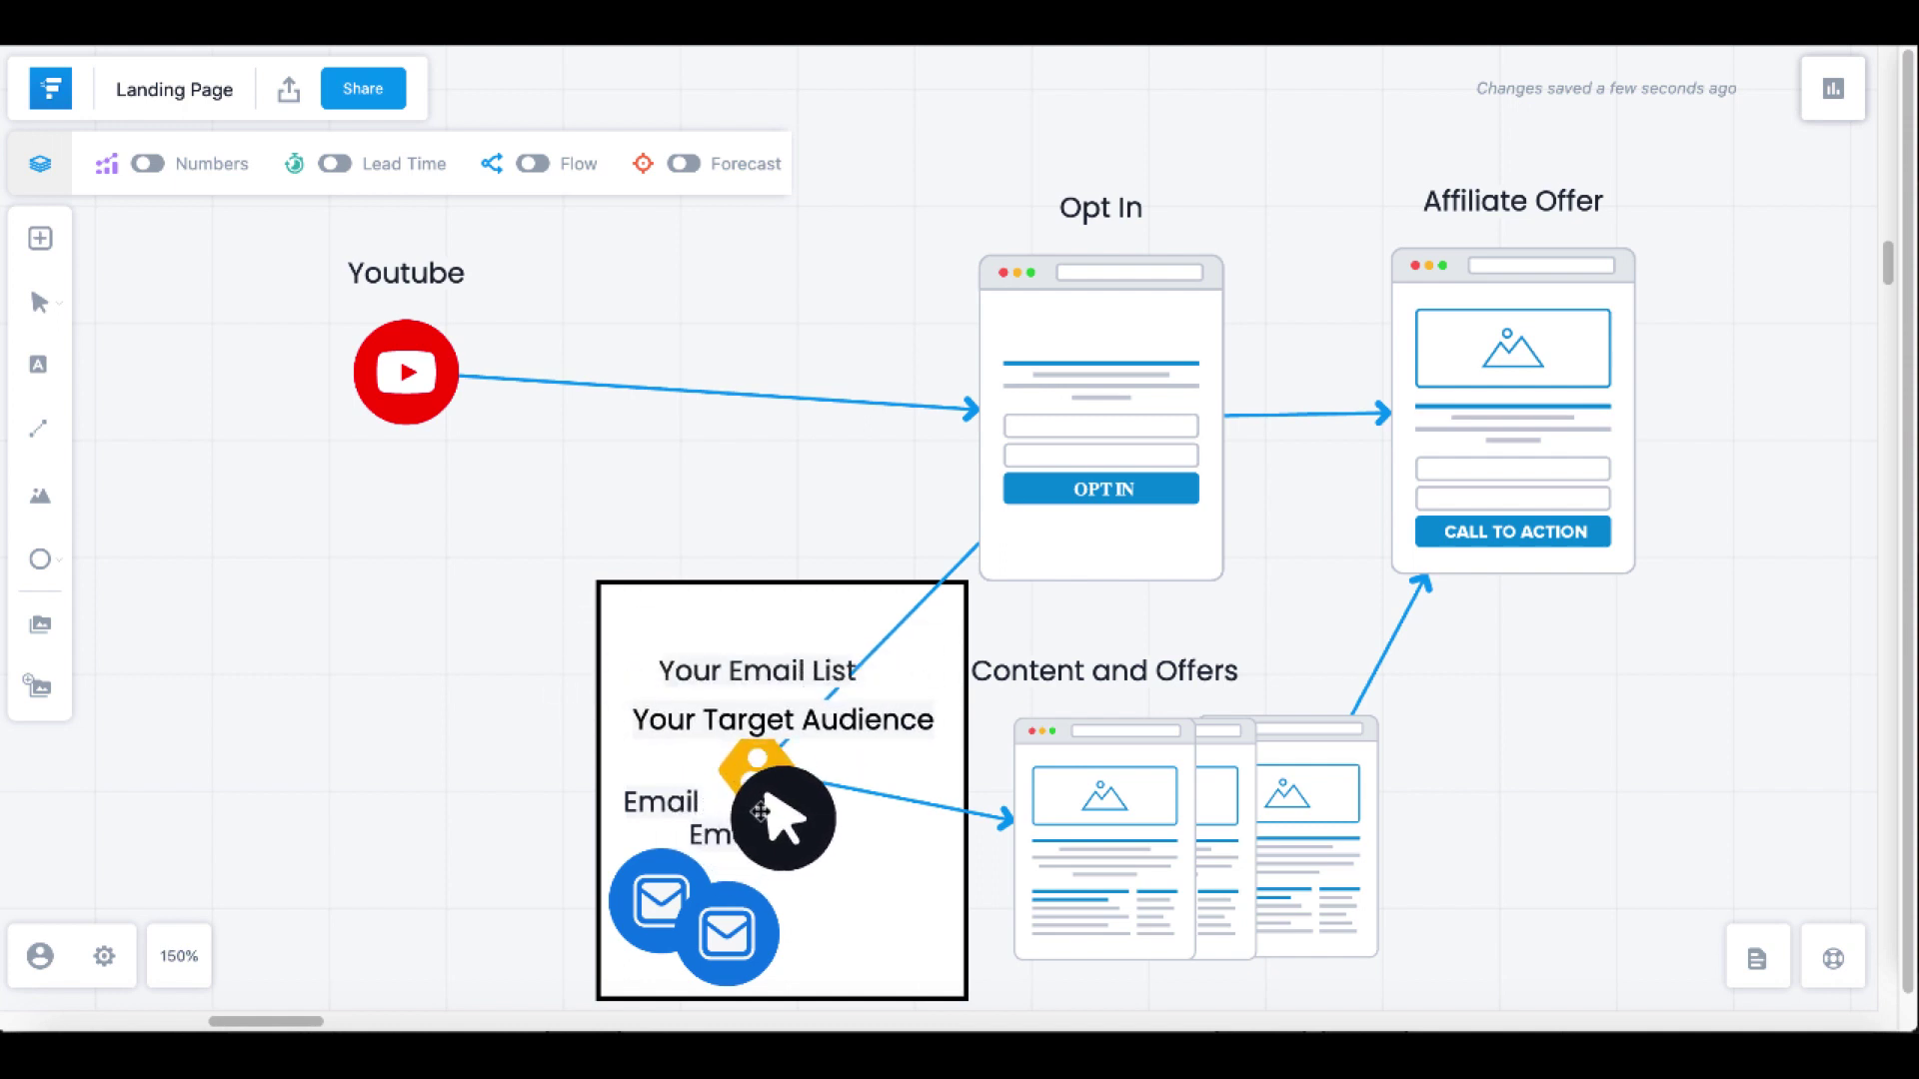
drag(760, 812, 1146, 853)
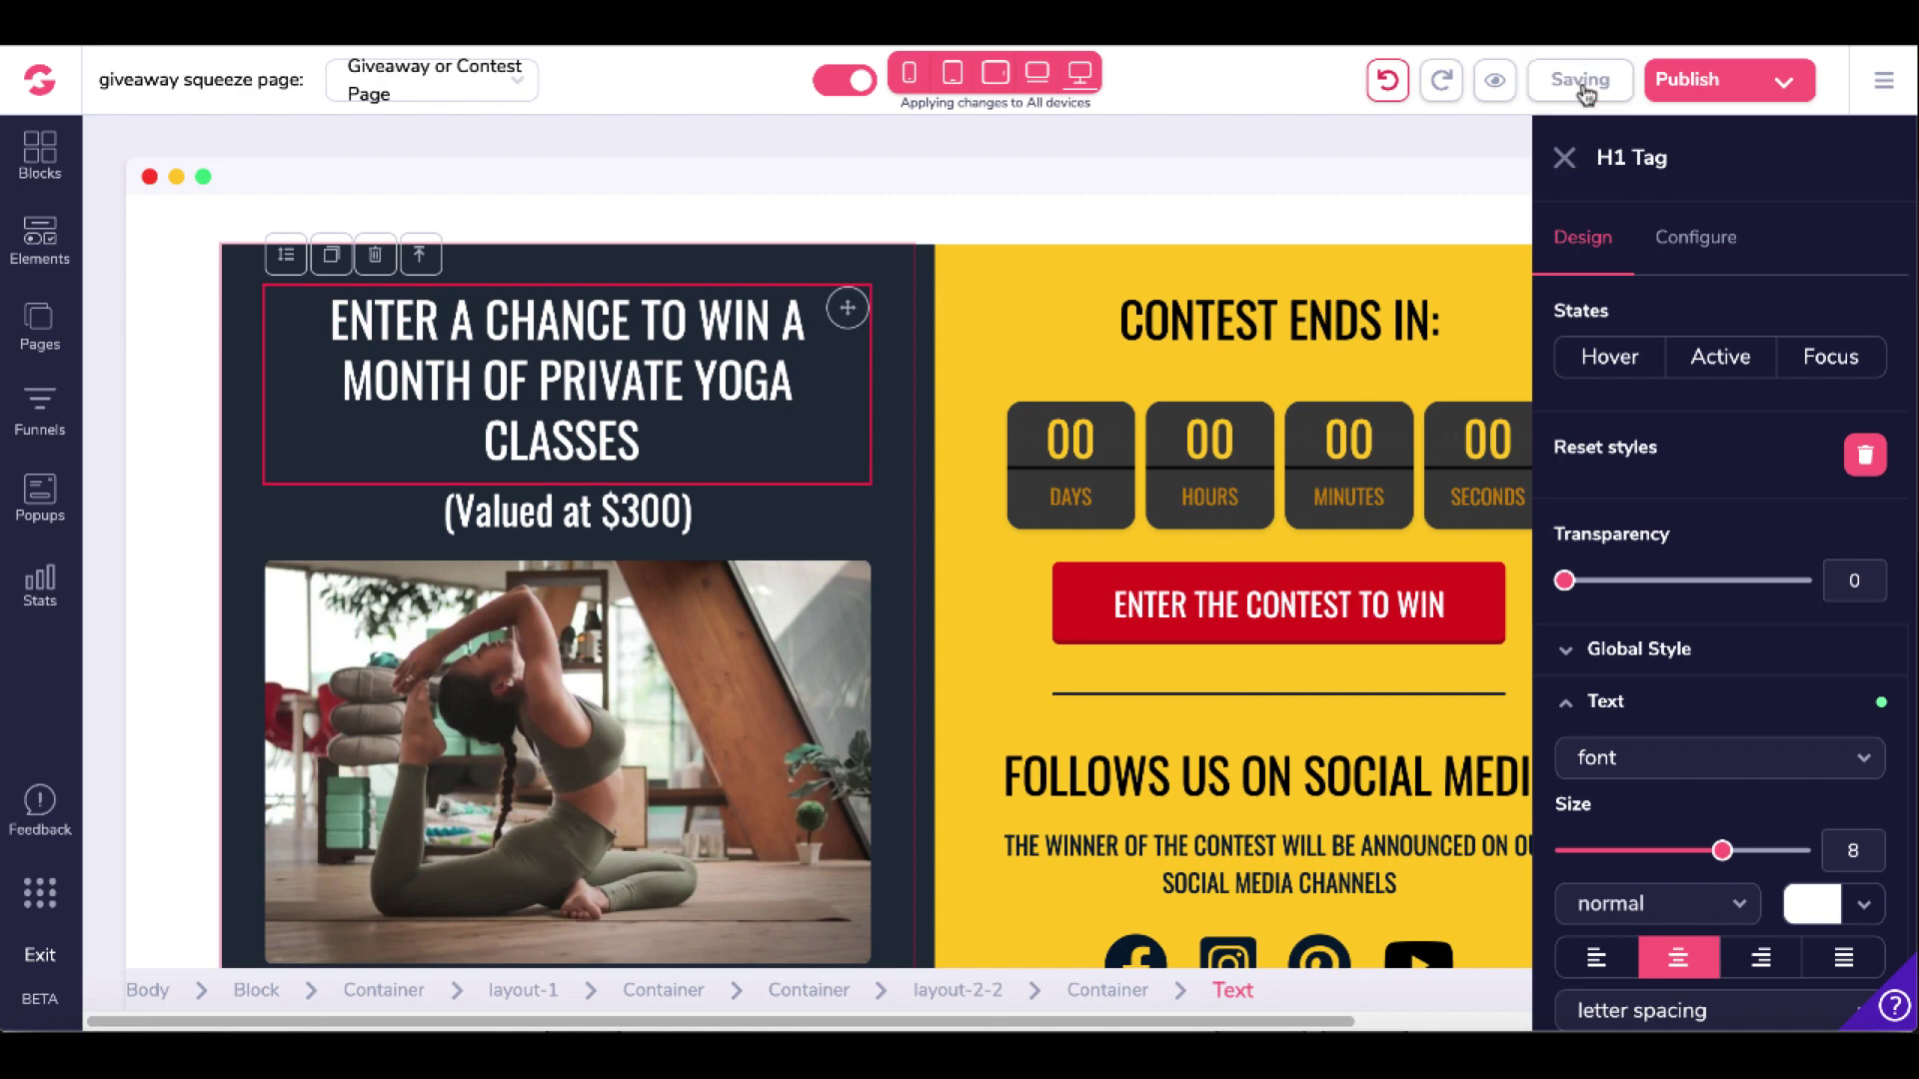
Save and publish the current page to the GroovePages subdomain in the 'giveaway' folder
click(1787, 85)
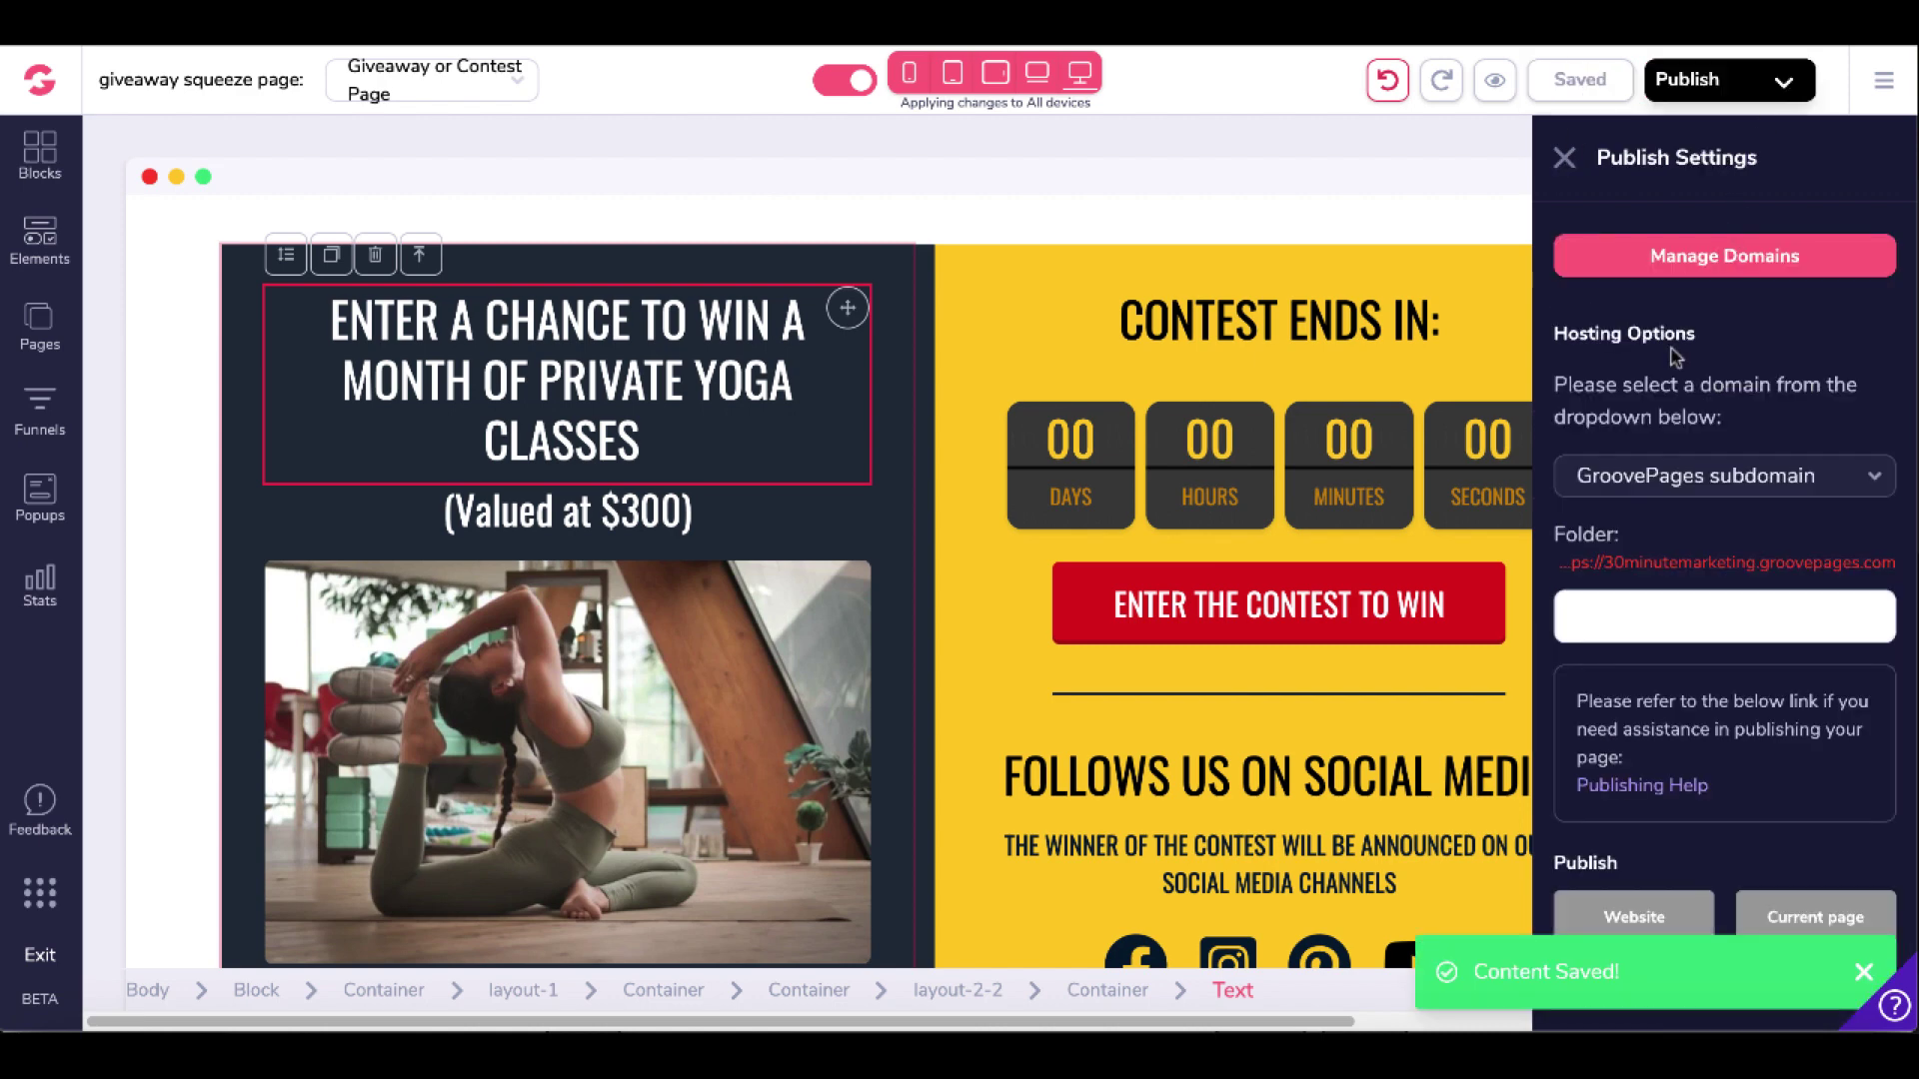
click(1671, 488)
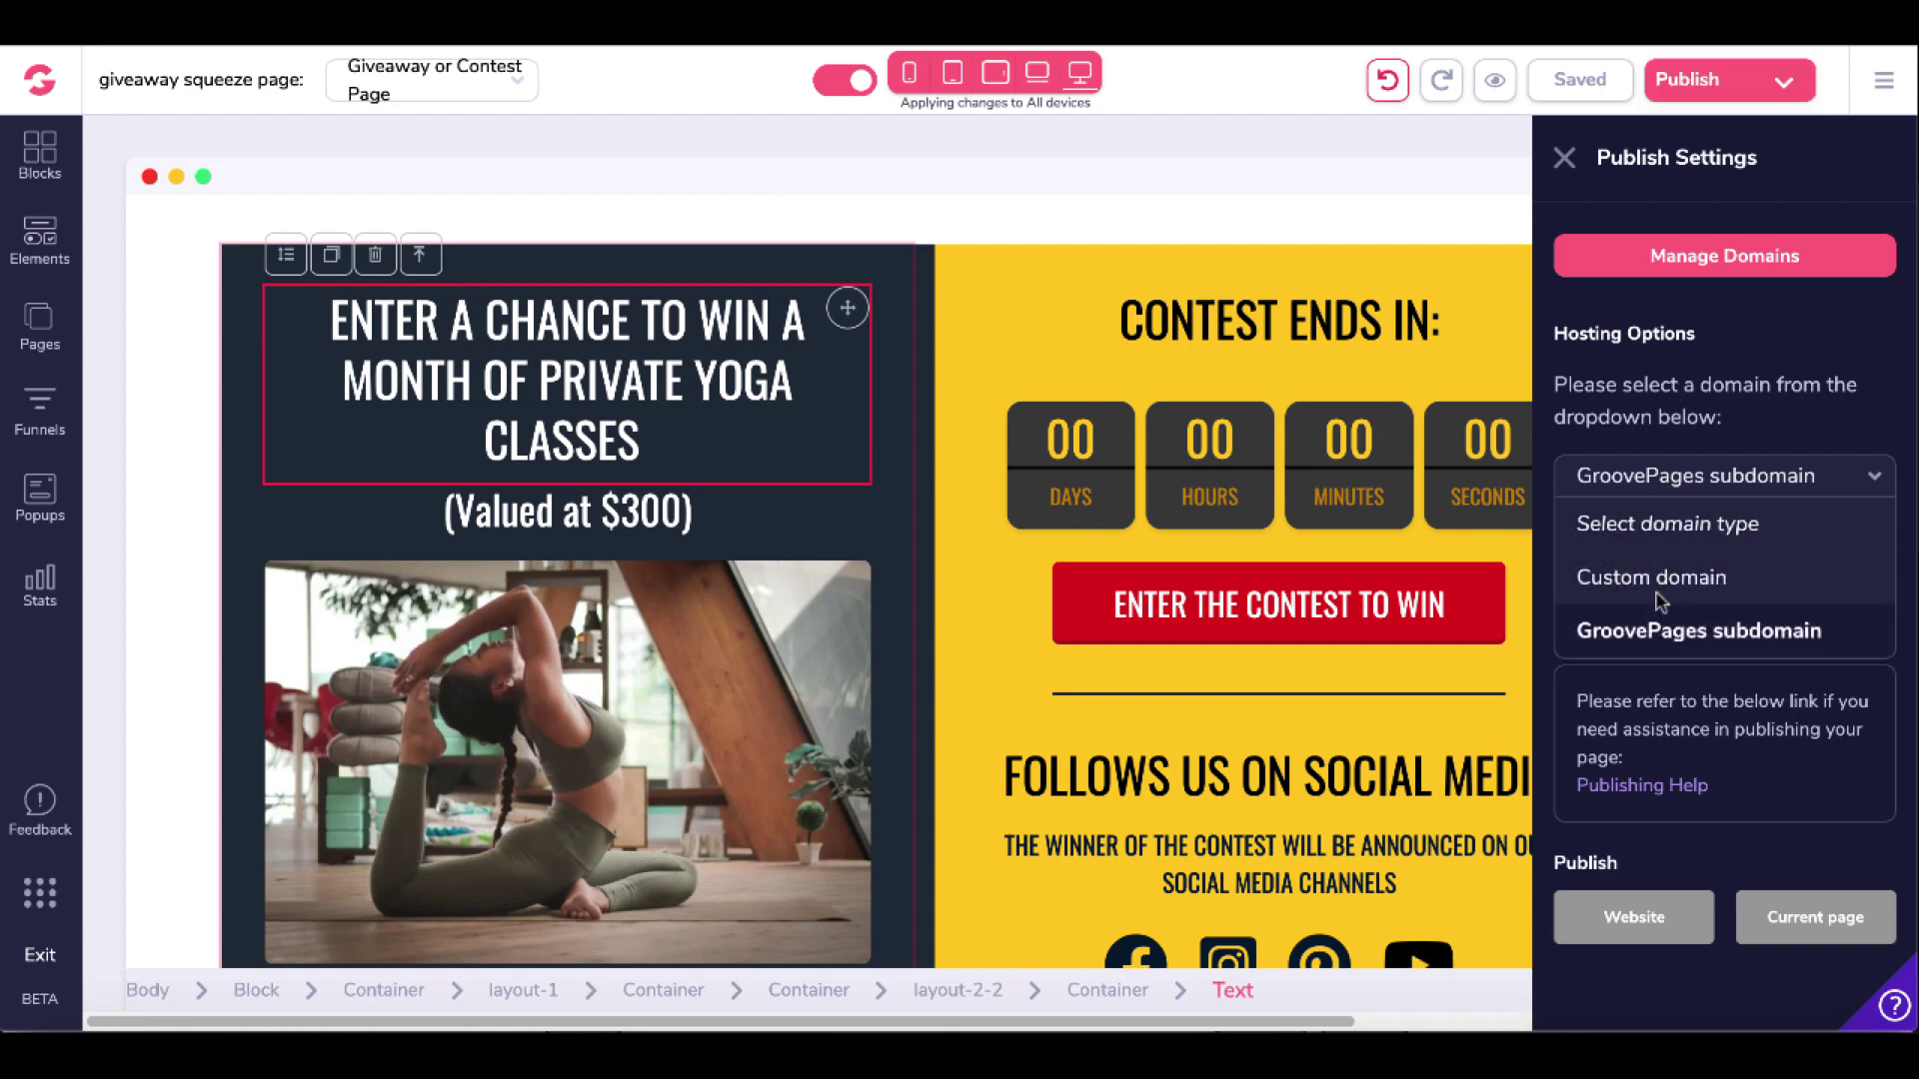
click(1713, 394)
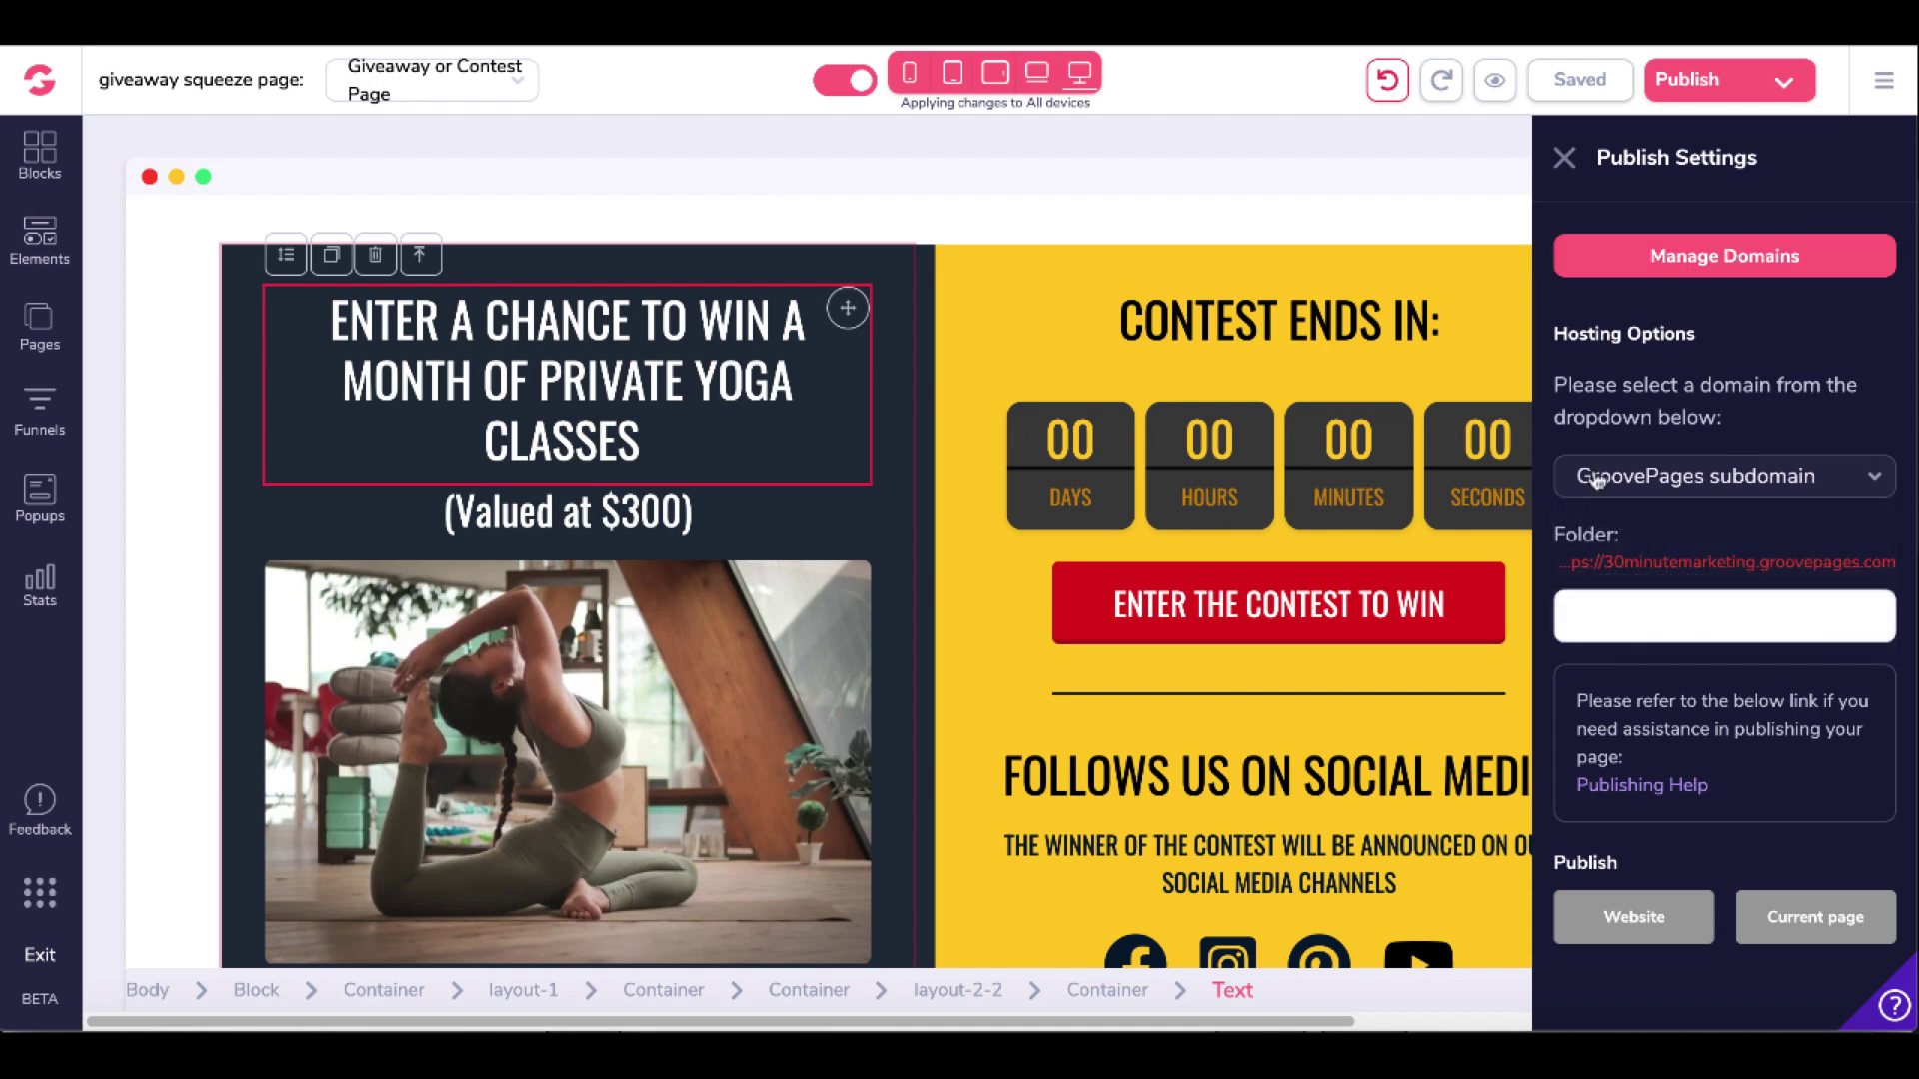
text(giveaway)
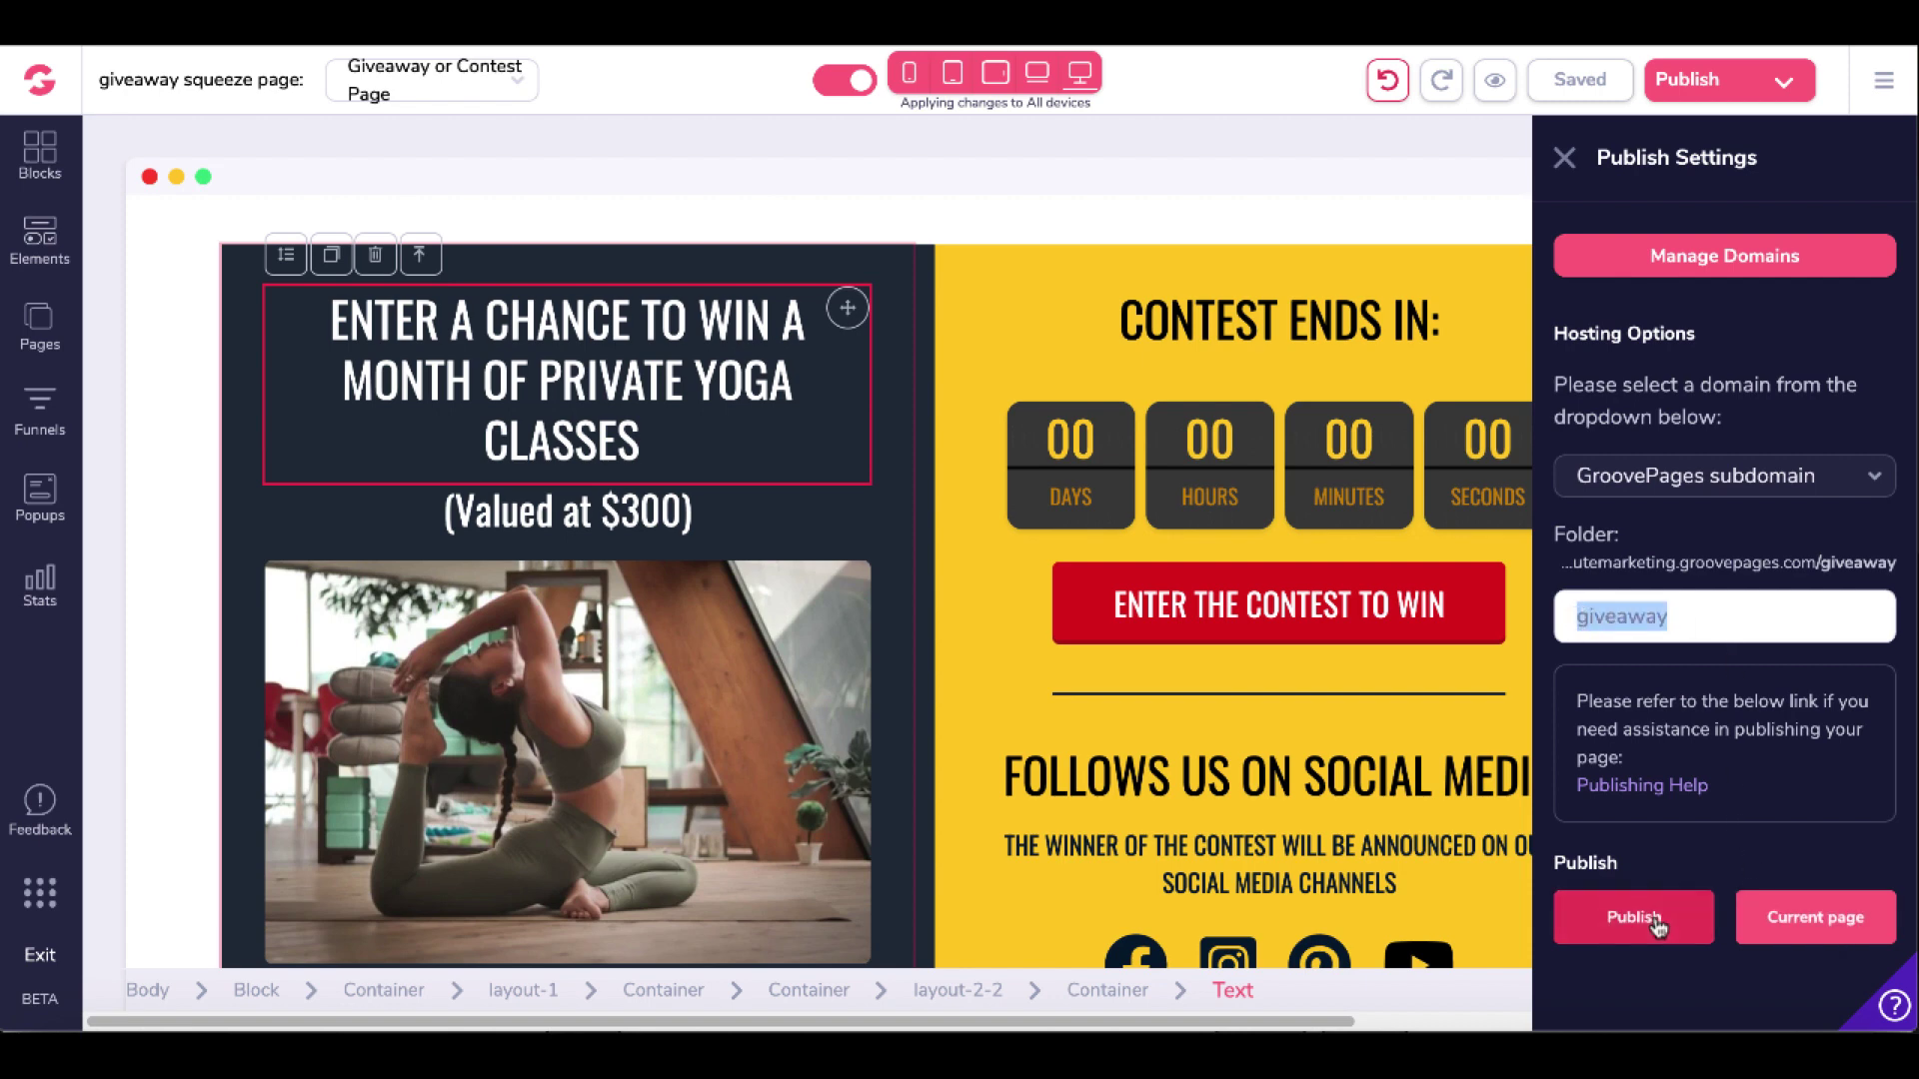
click(1656, 925)
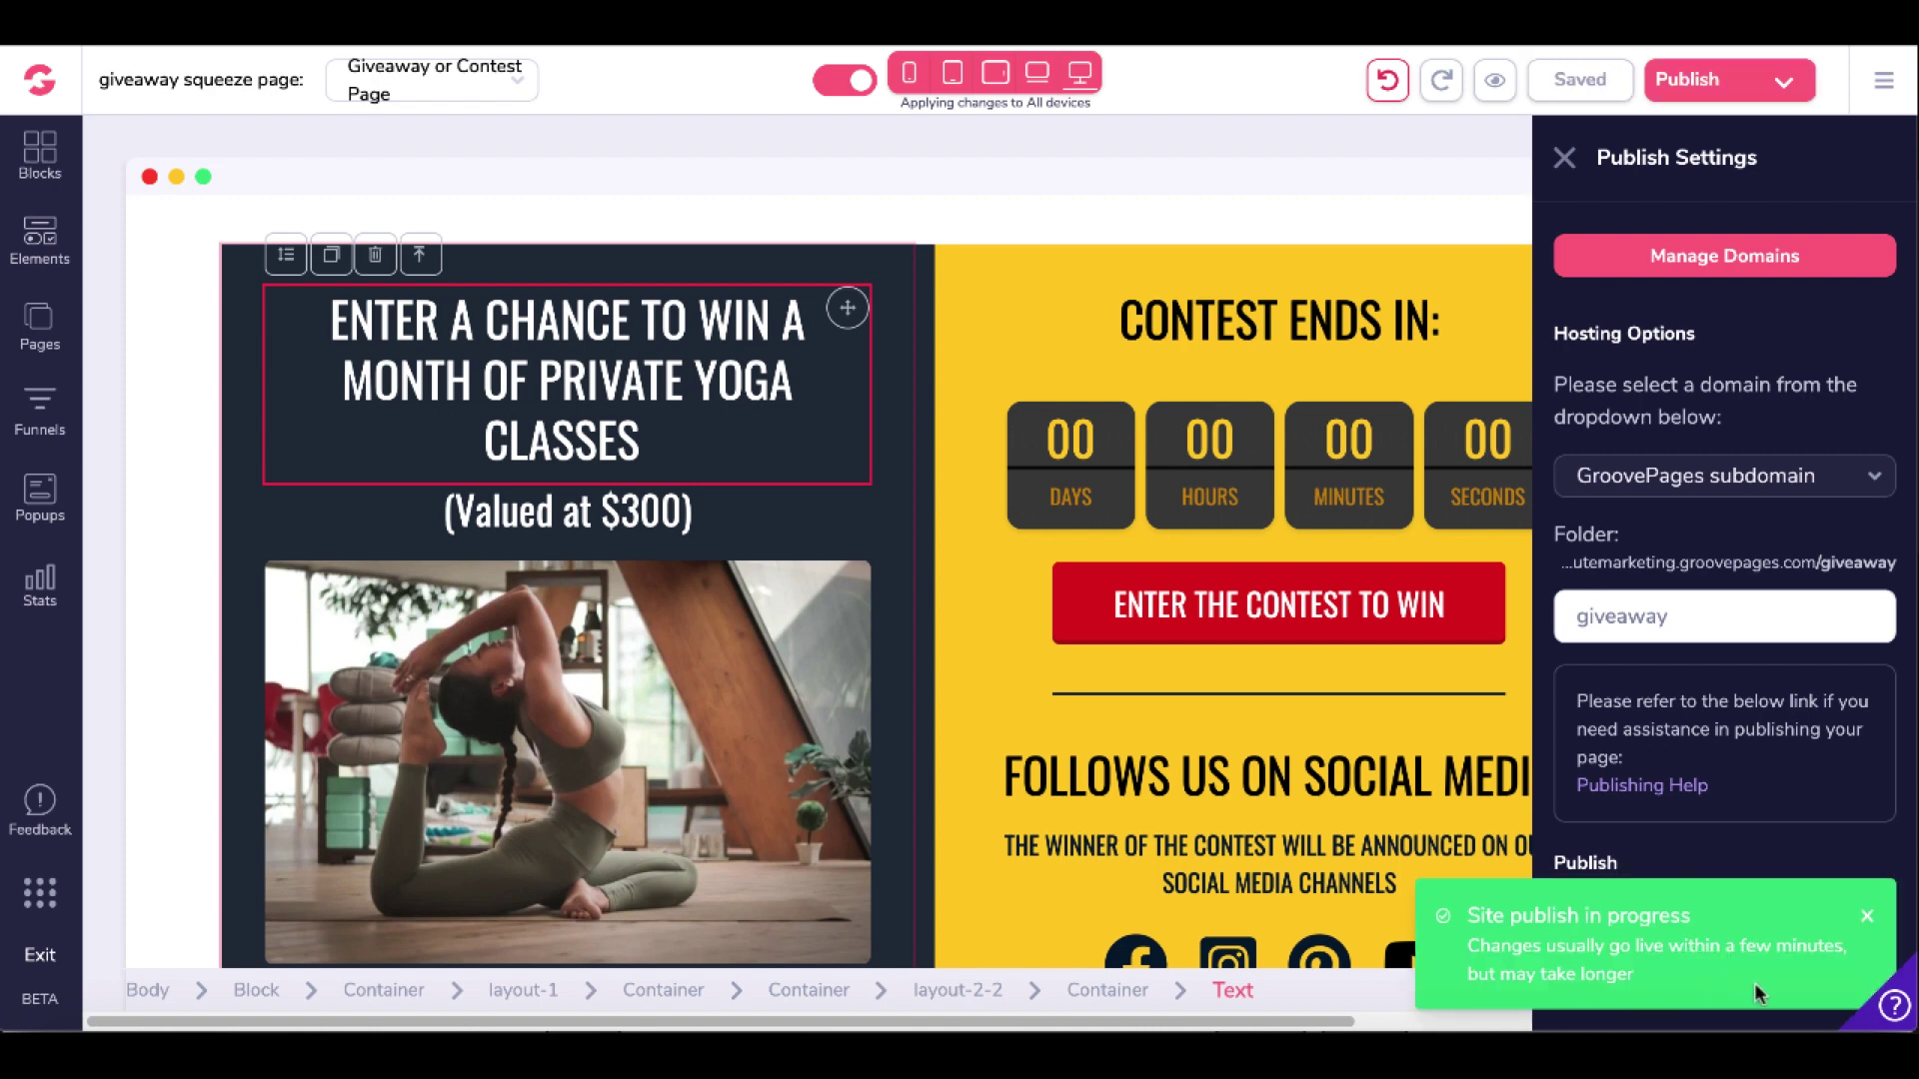
click(1866, 914)
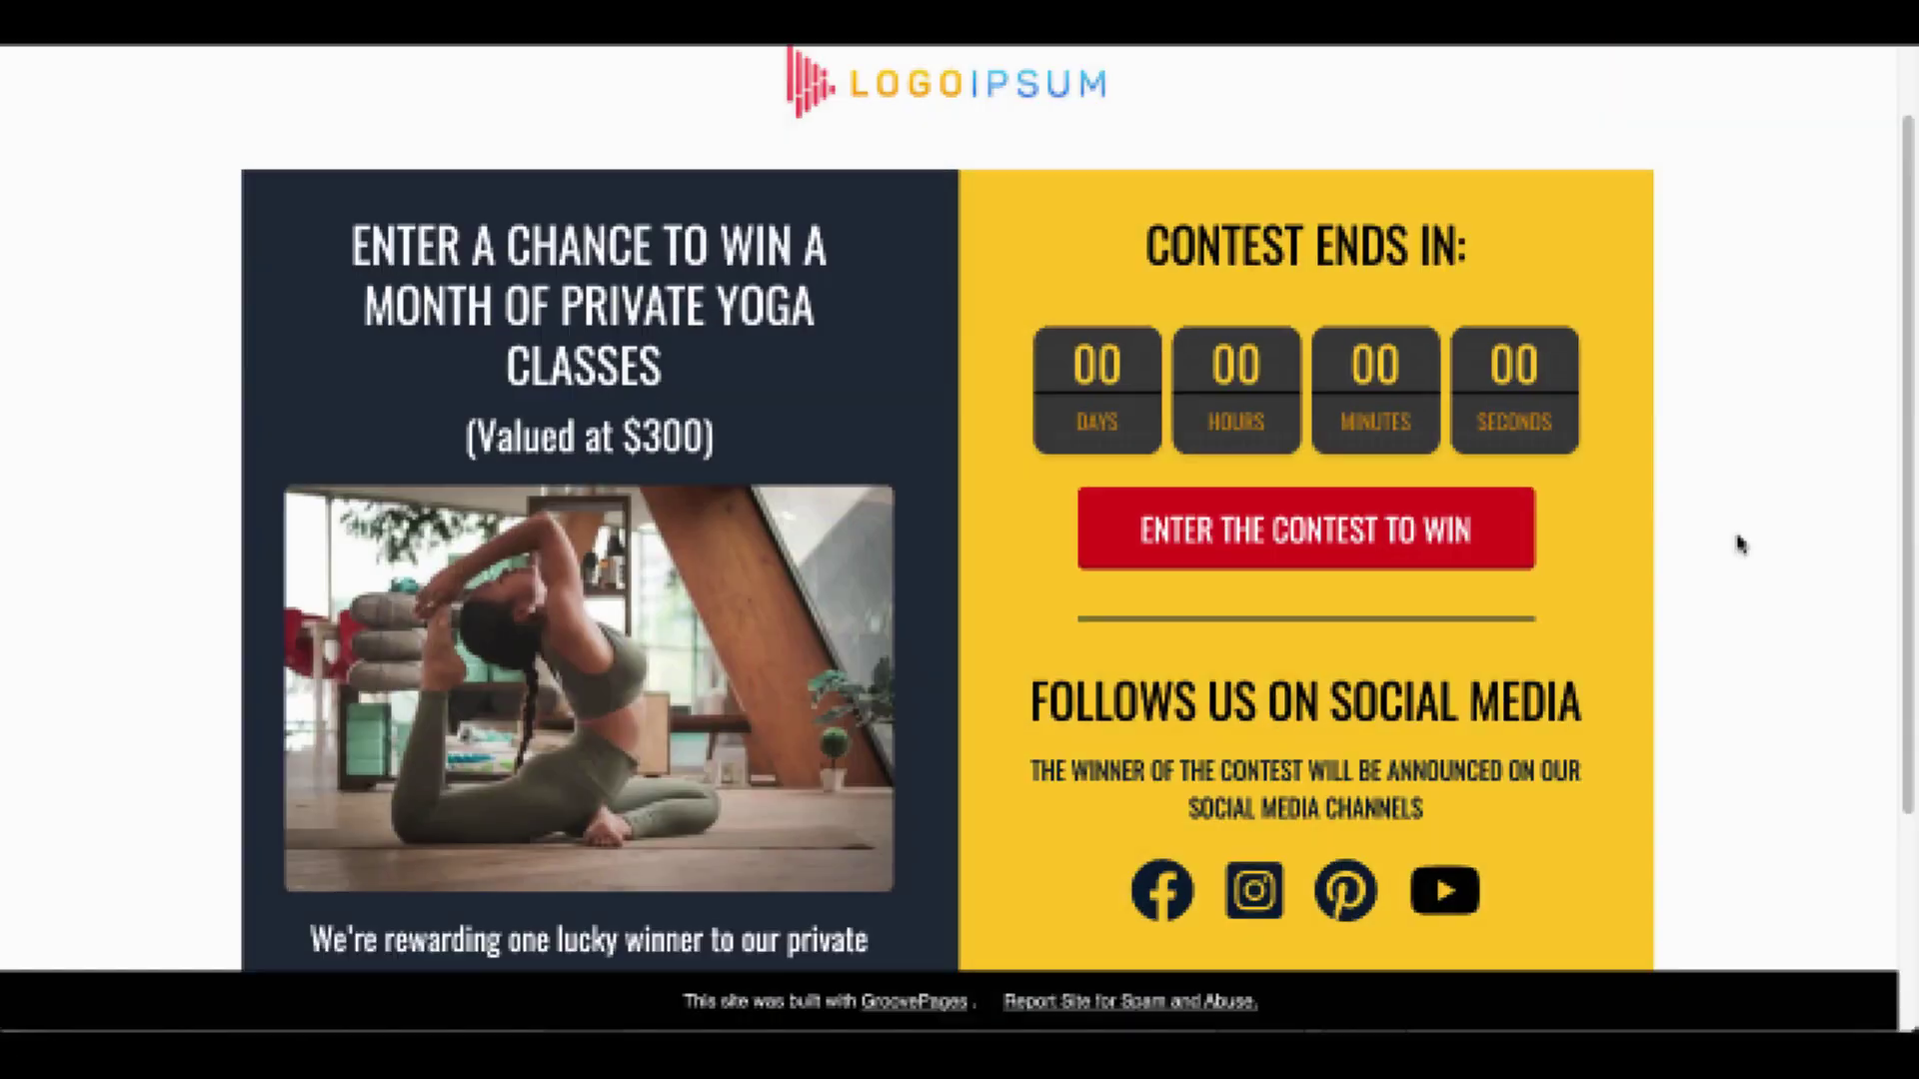
Scroll through the live giveaway page before returning to the editor
scroll(1737, 543, down, 4)
scroll(1739, 544, up, 2)
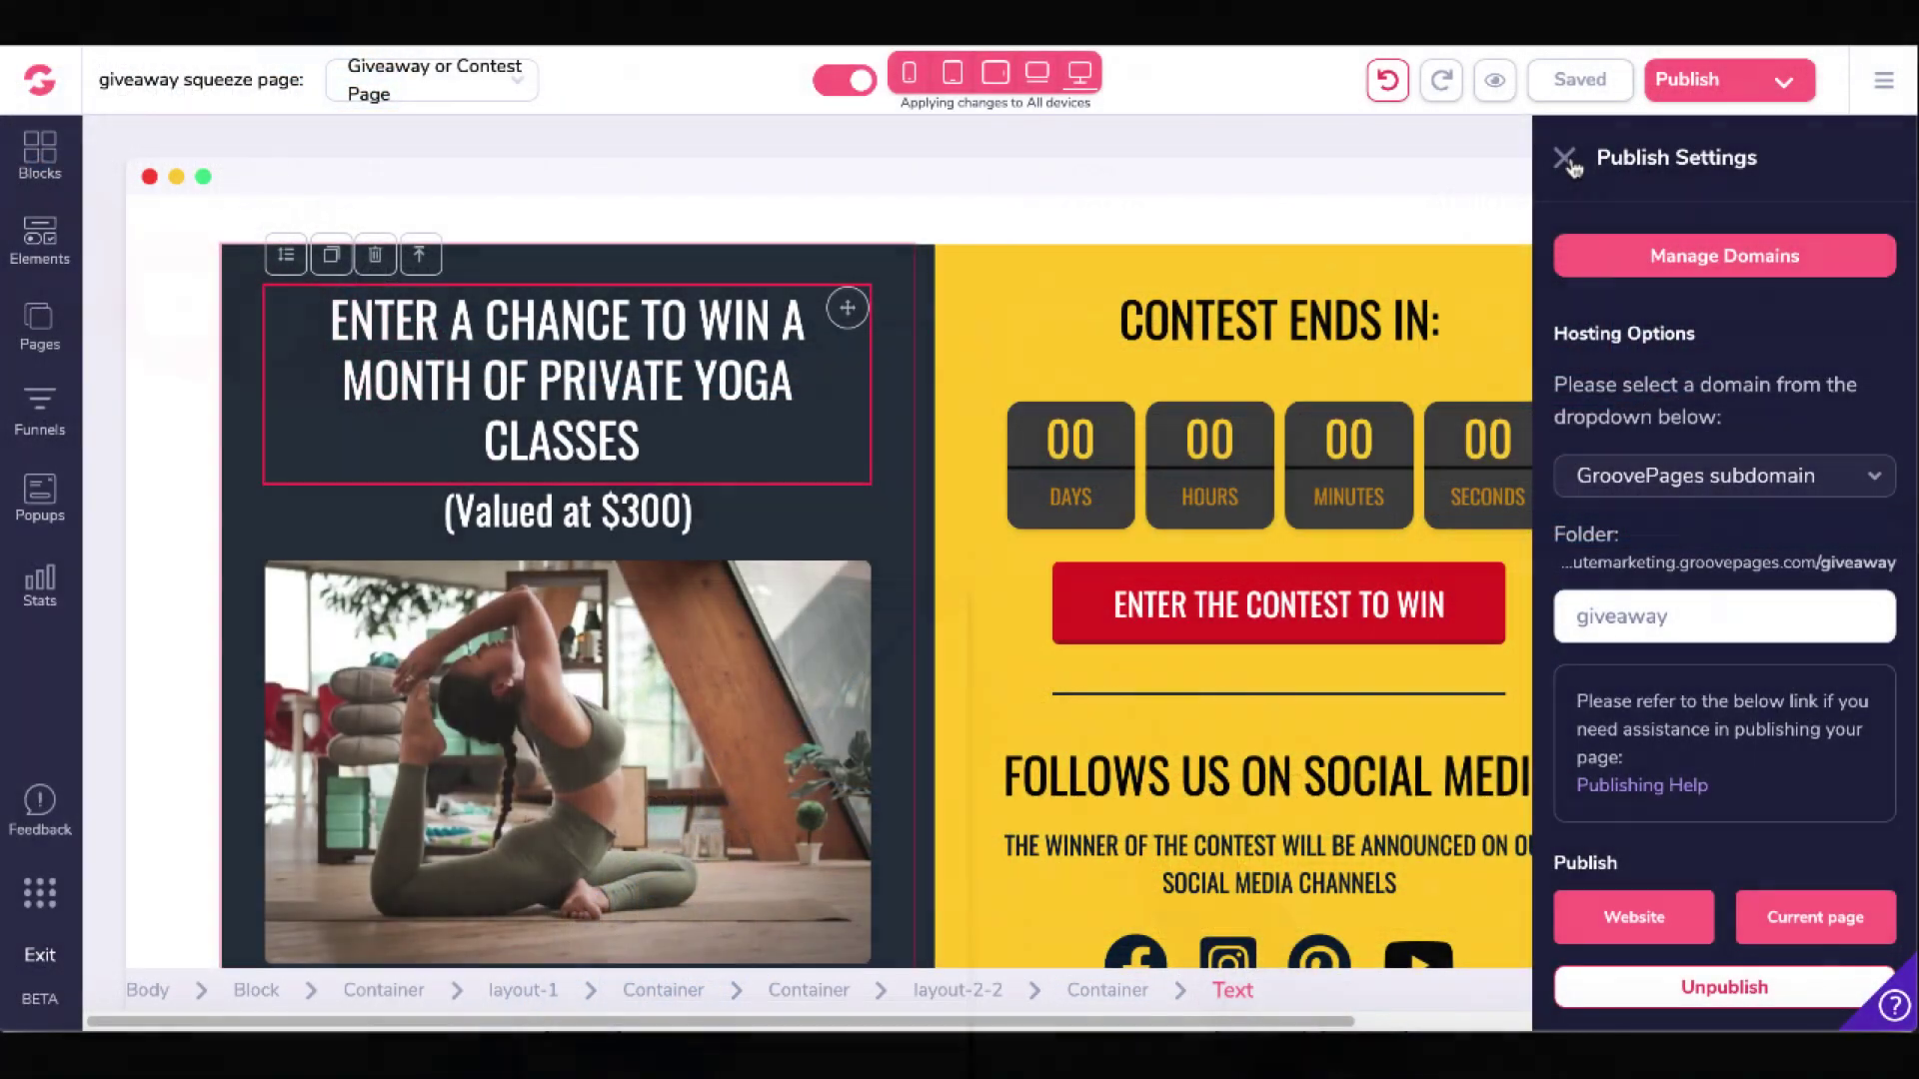
Close the publish settings and open Add New Page from the site's page list
click(1565, 158)
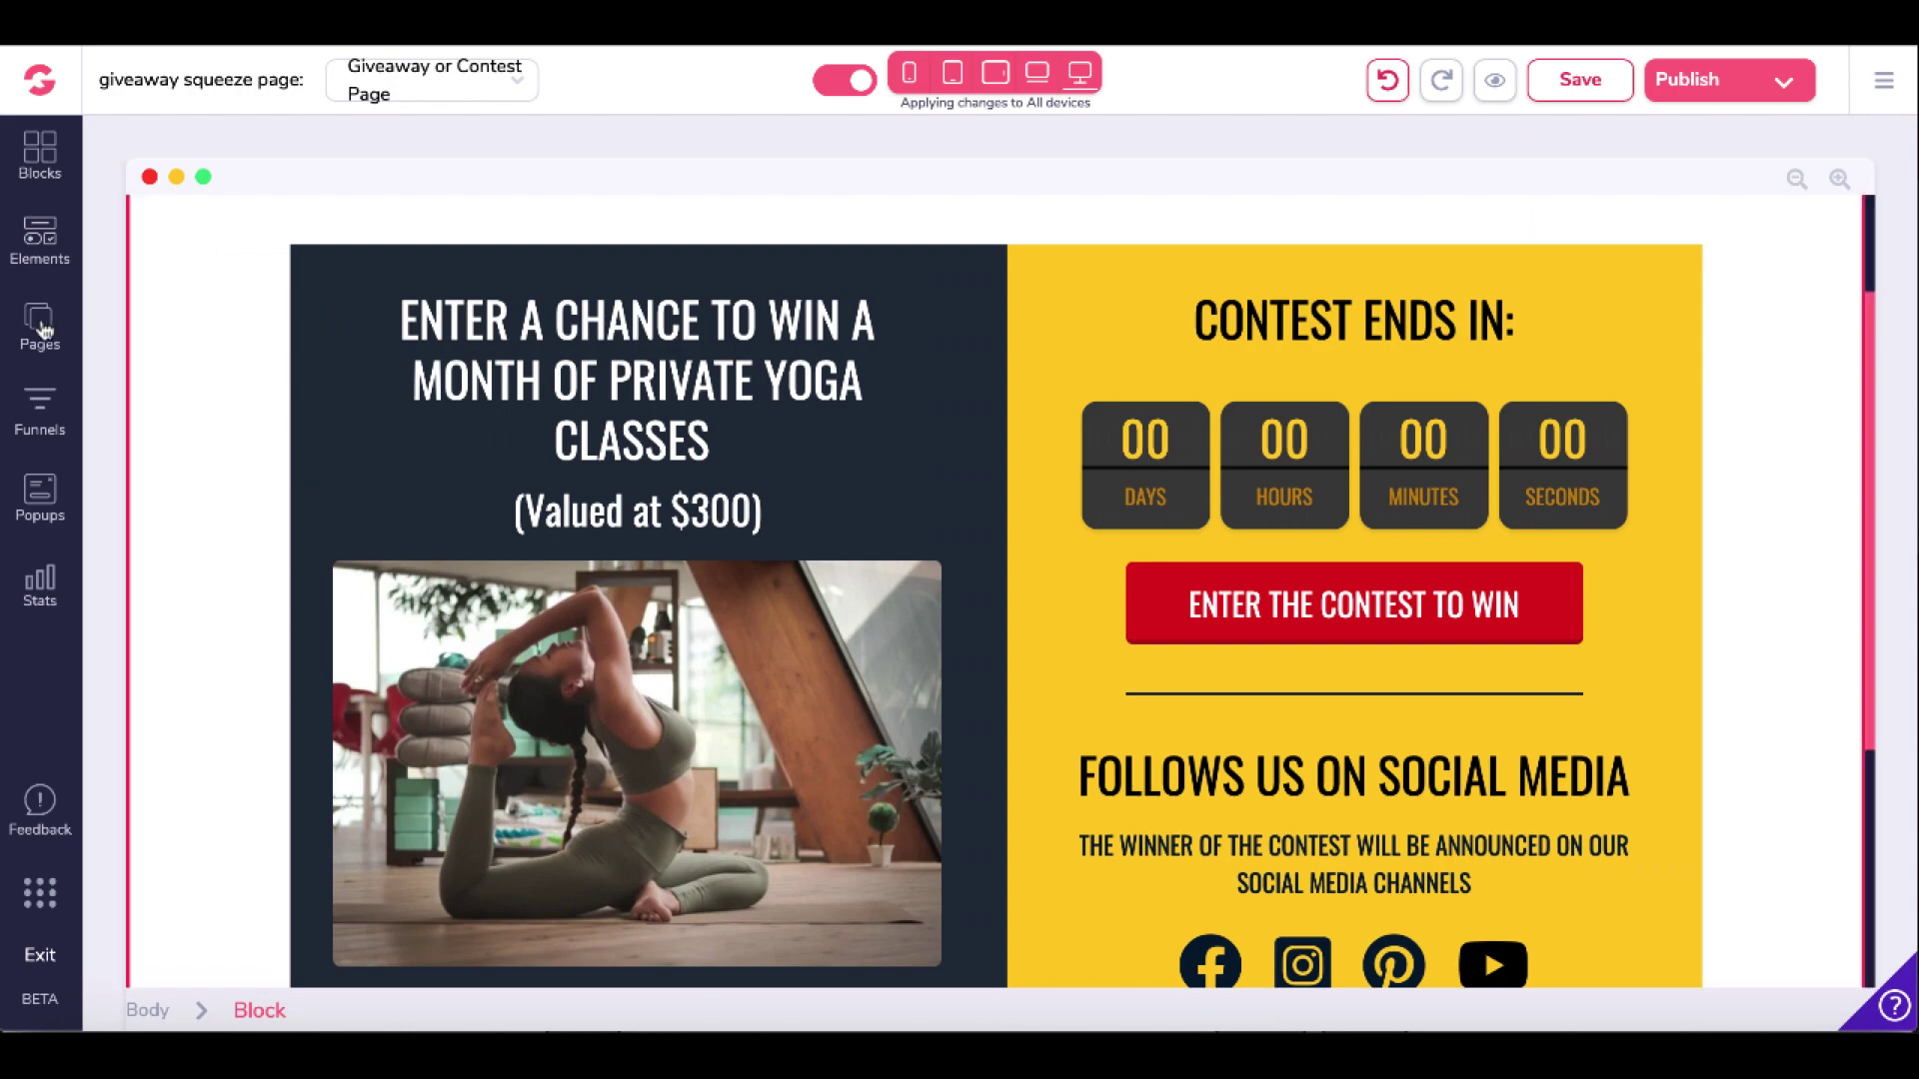
click(40, 321)
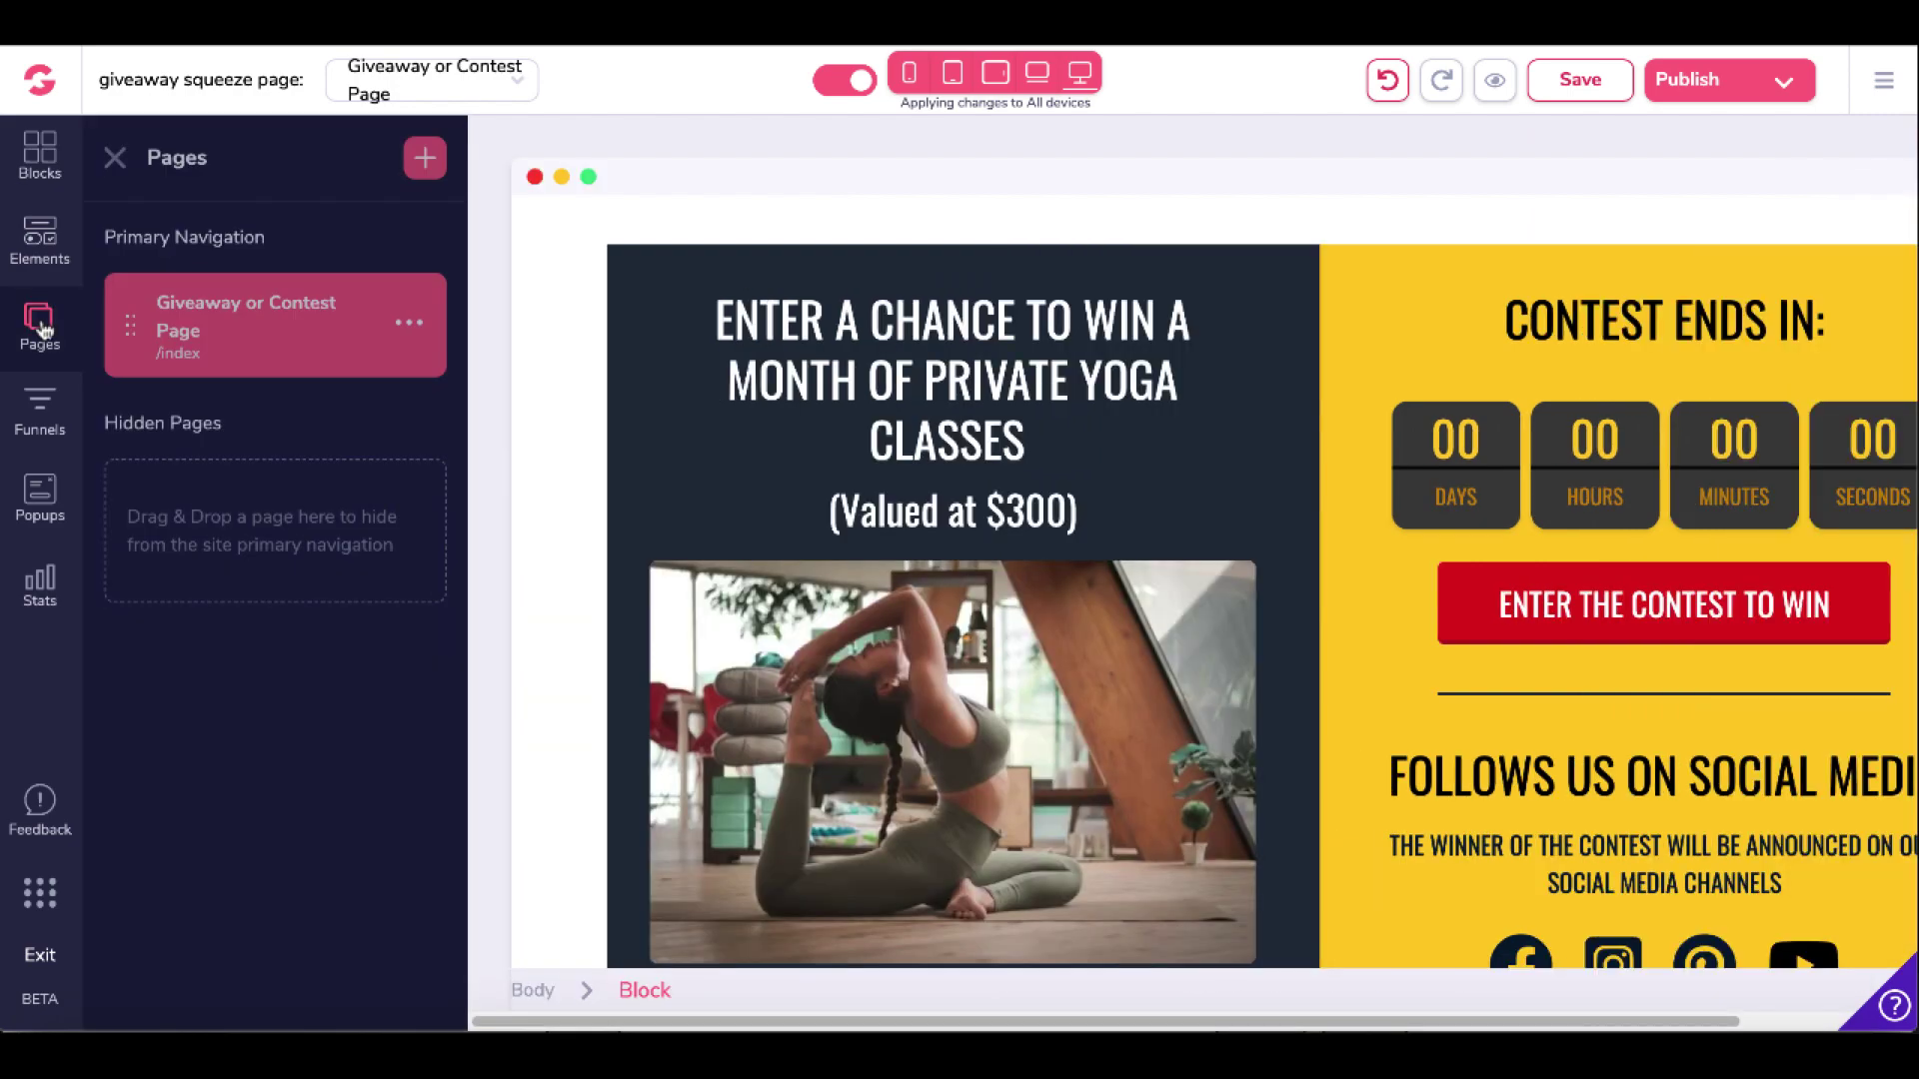
click(425, 159)
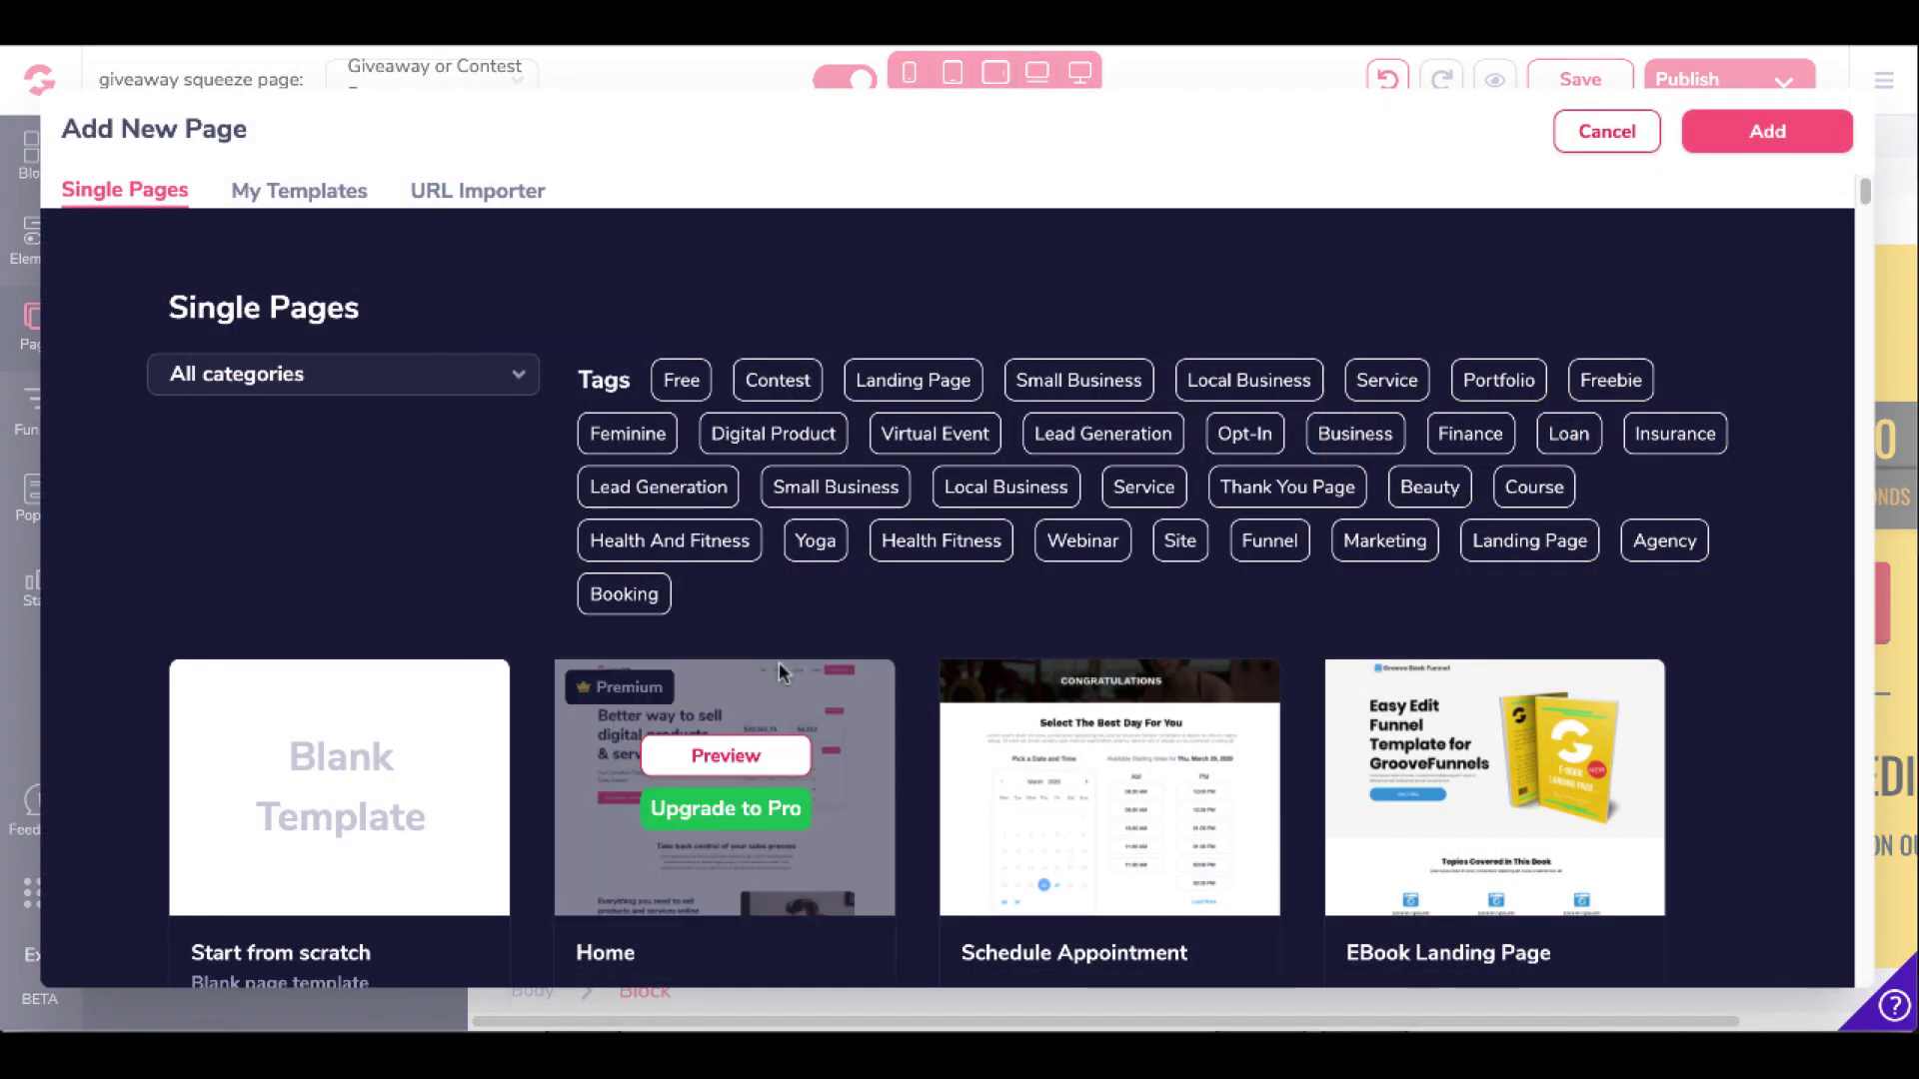
scroll(1699, 759, down, 1)
scroll(1699, 775, up, 1)
Filter page templates to Free and scroll down to Instagram Marketing Agency
click(793, 370)
click(693, 381)
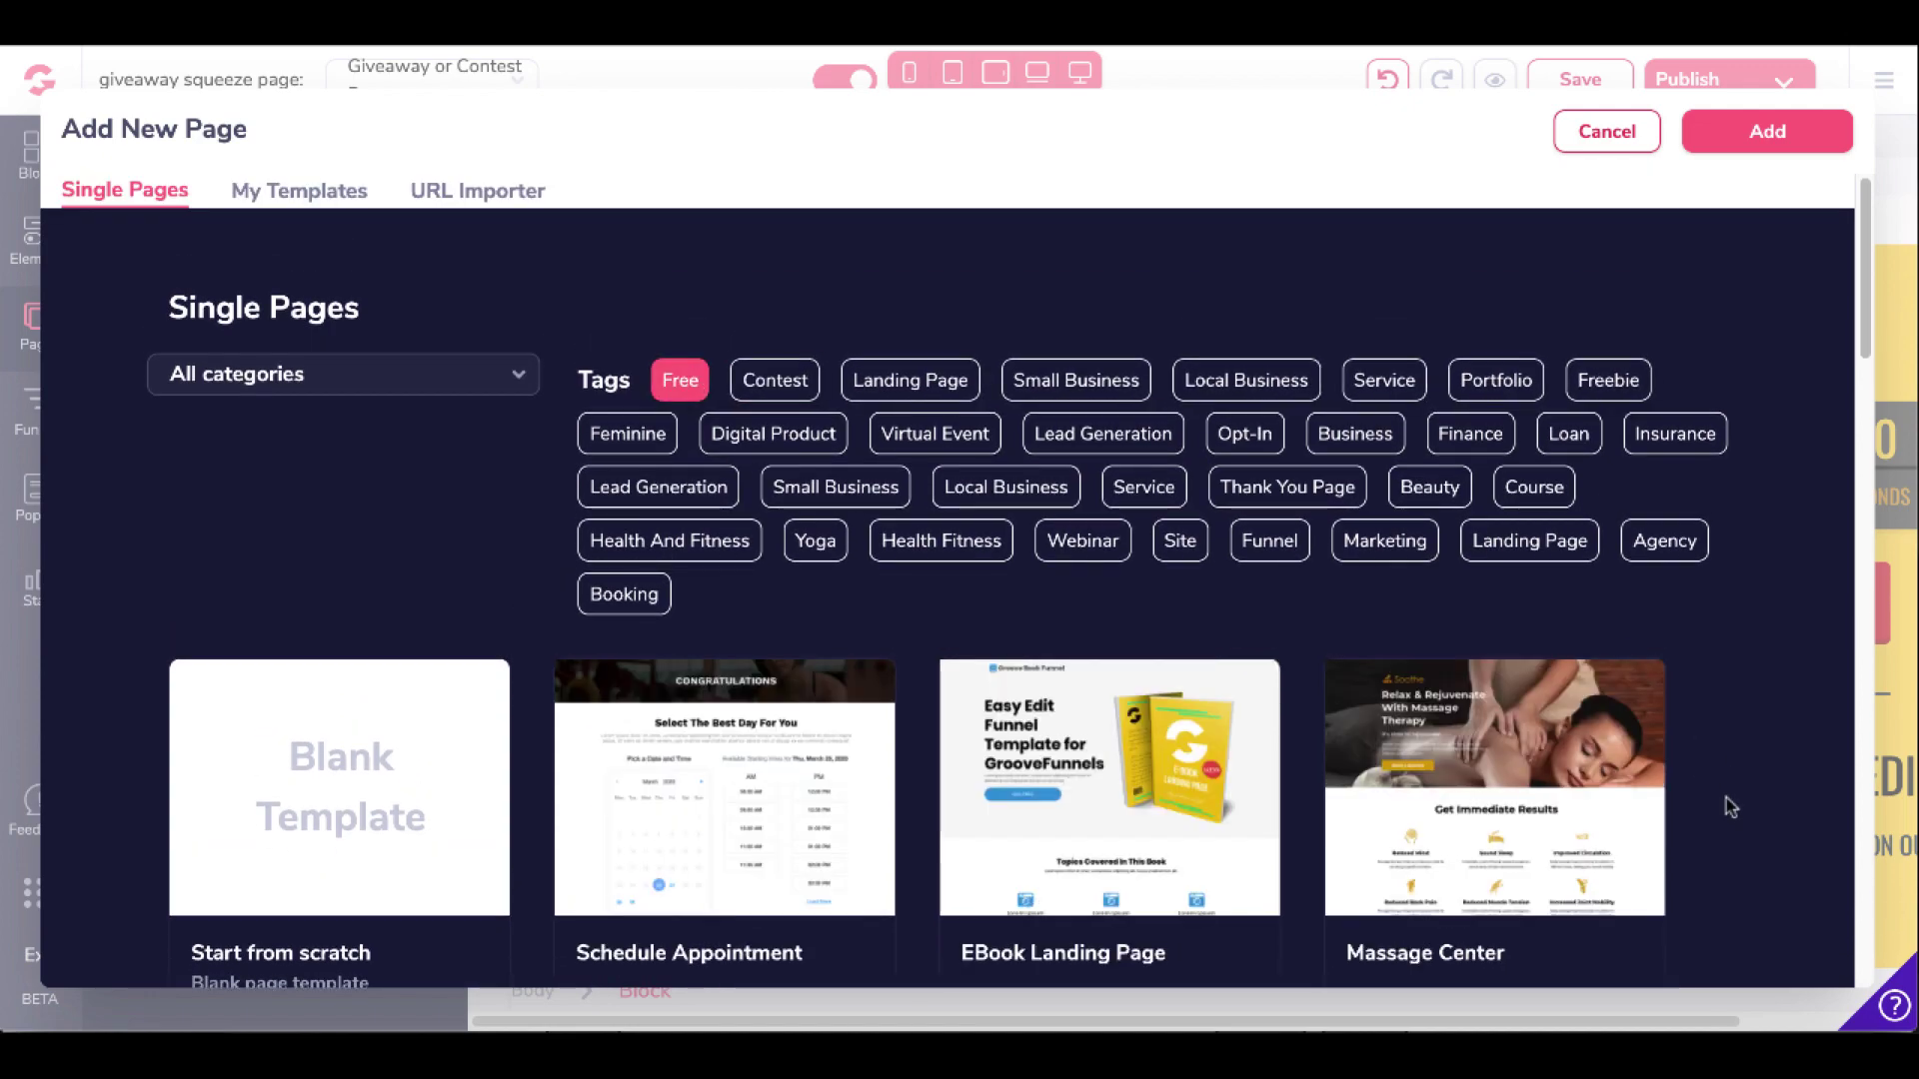
scroll(1726, 802, down, 5)
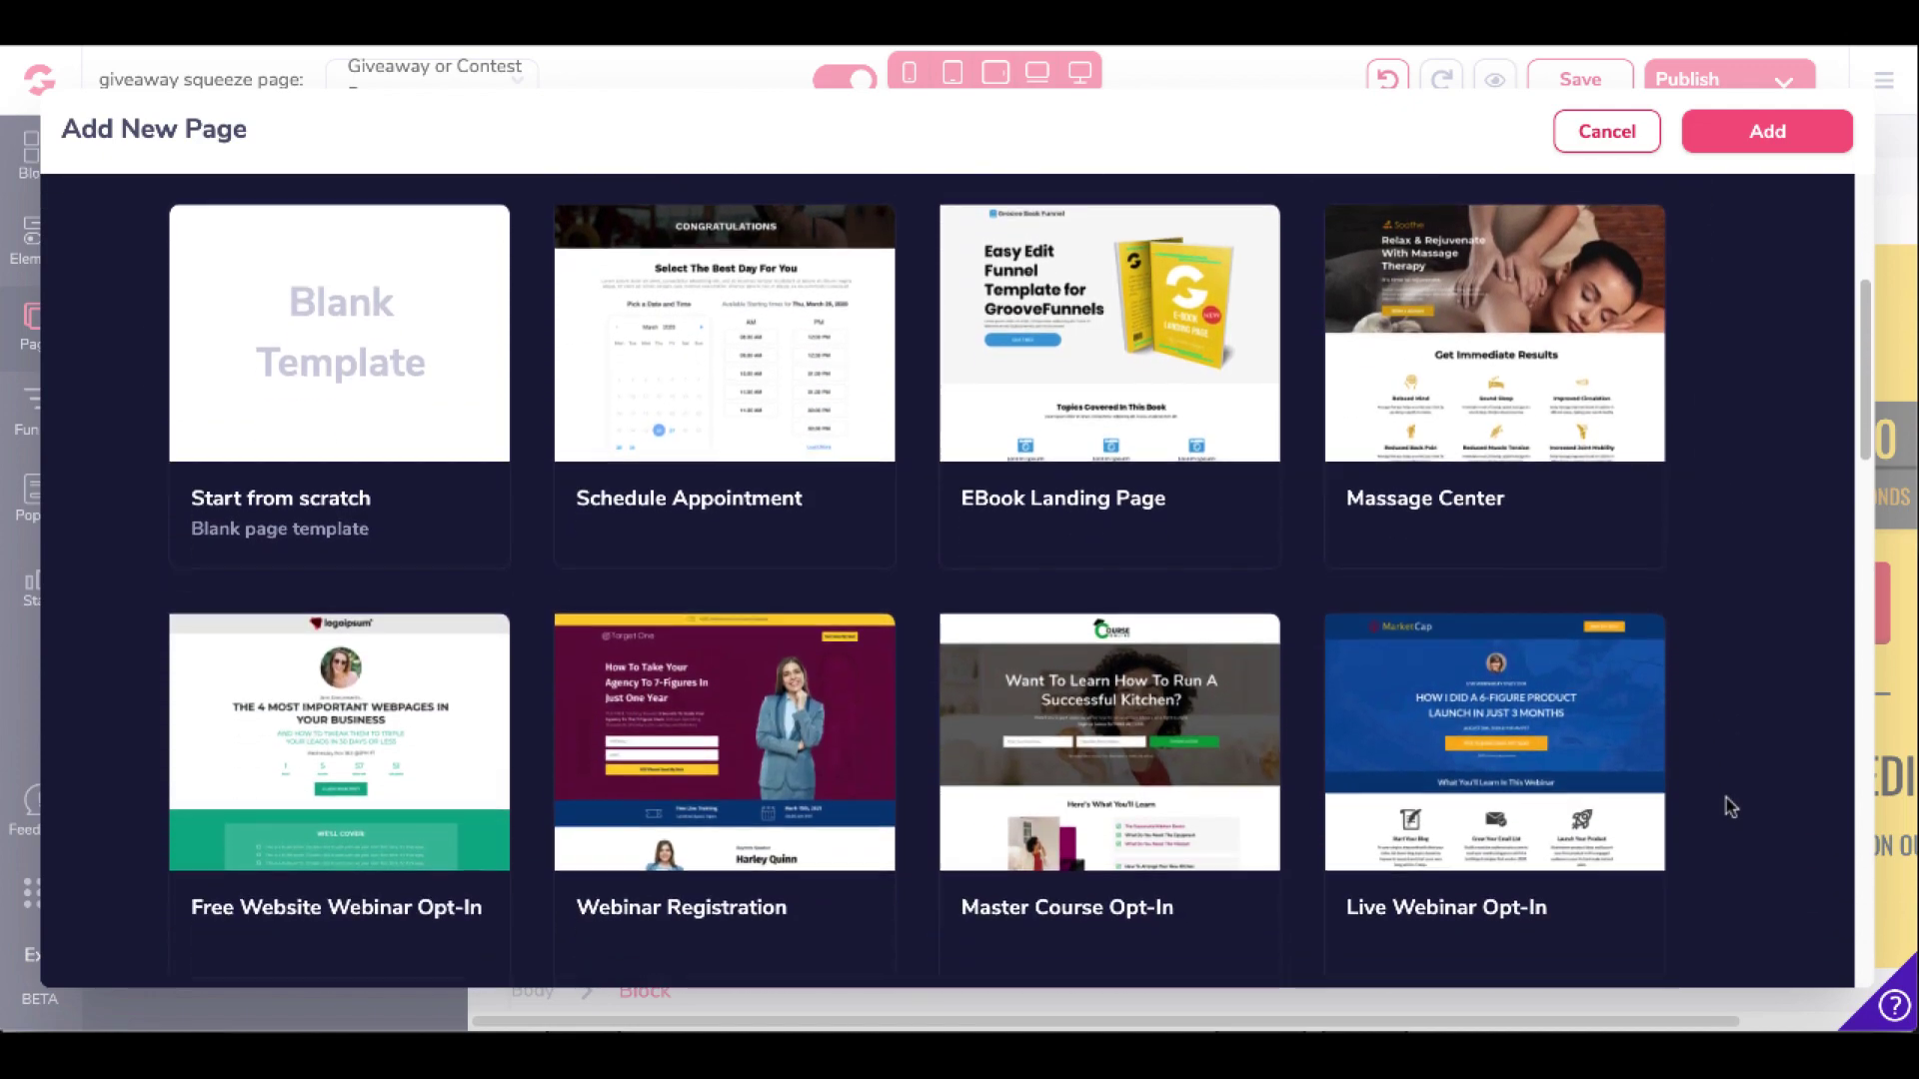
scroll(1730, 806, down, 4)
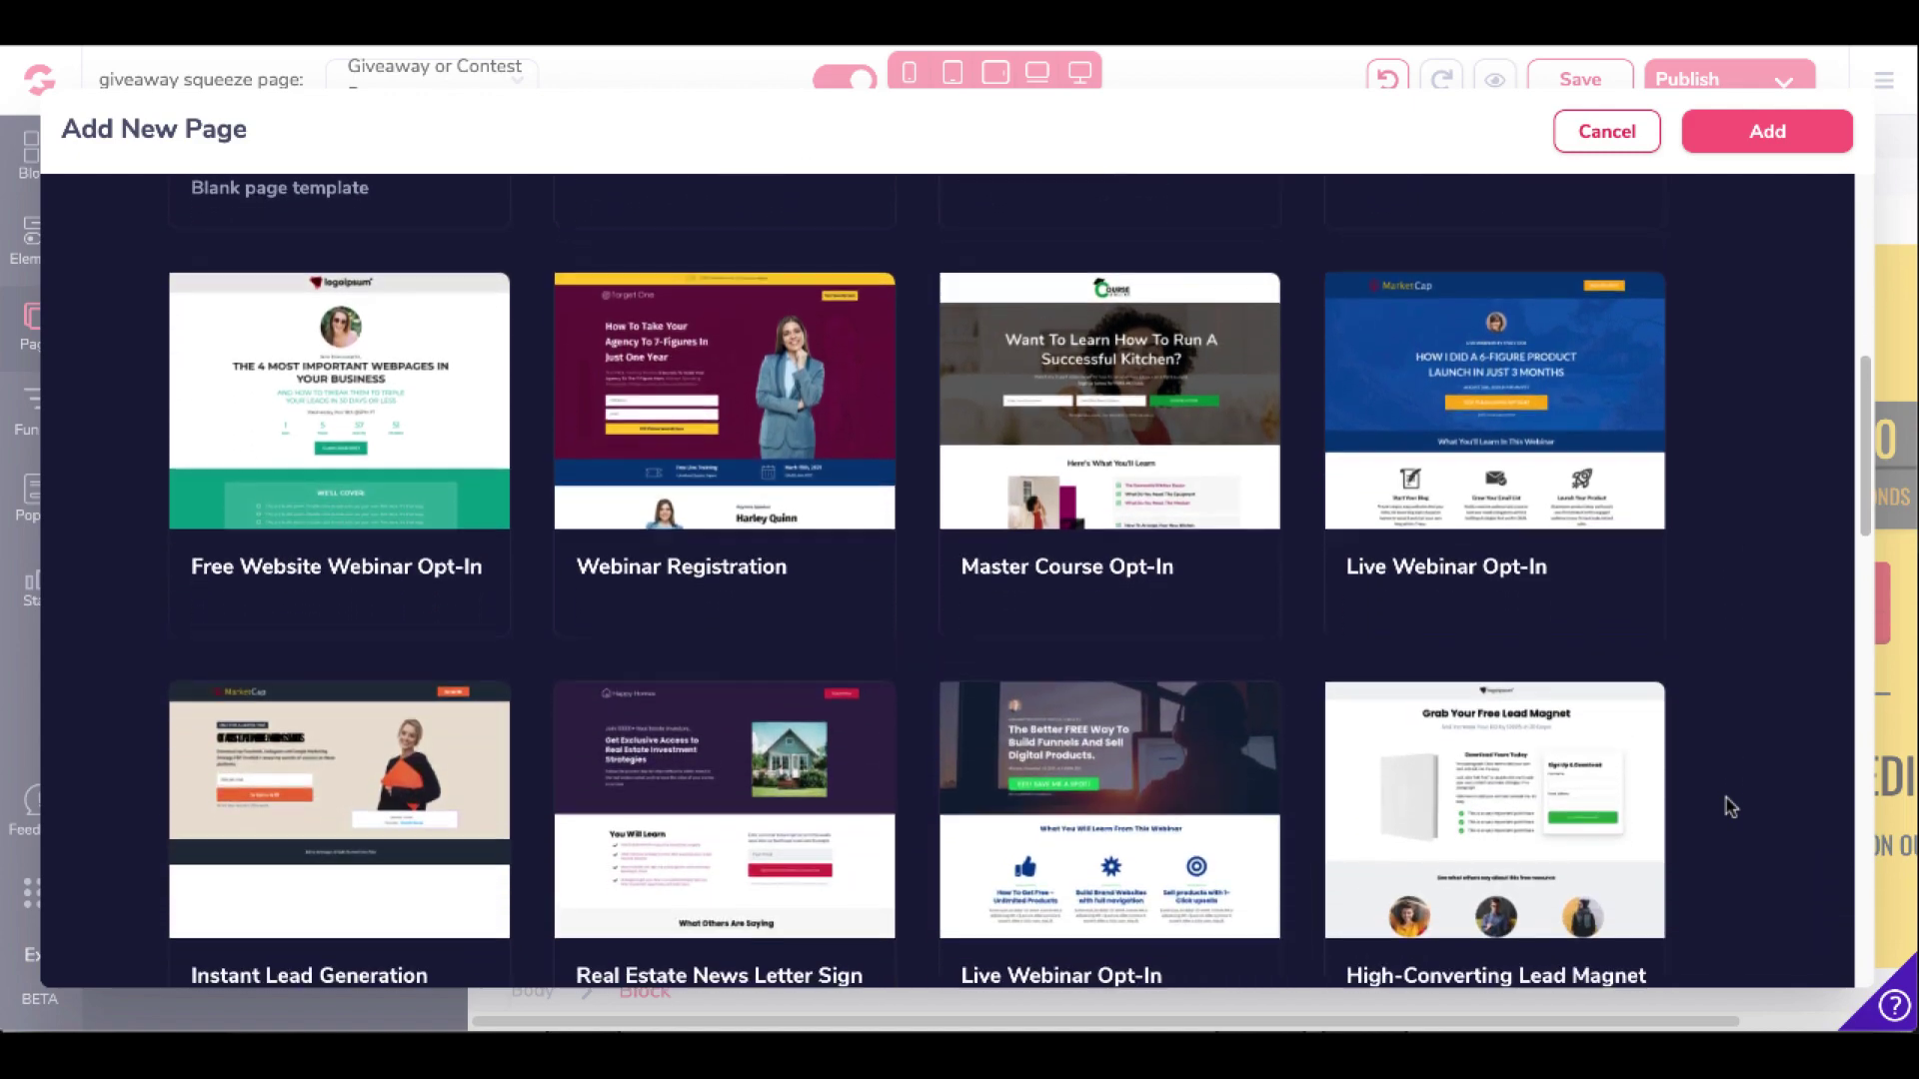
scroll(1730, 807, down, 6)
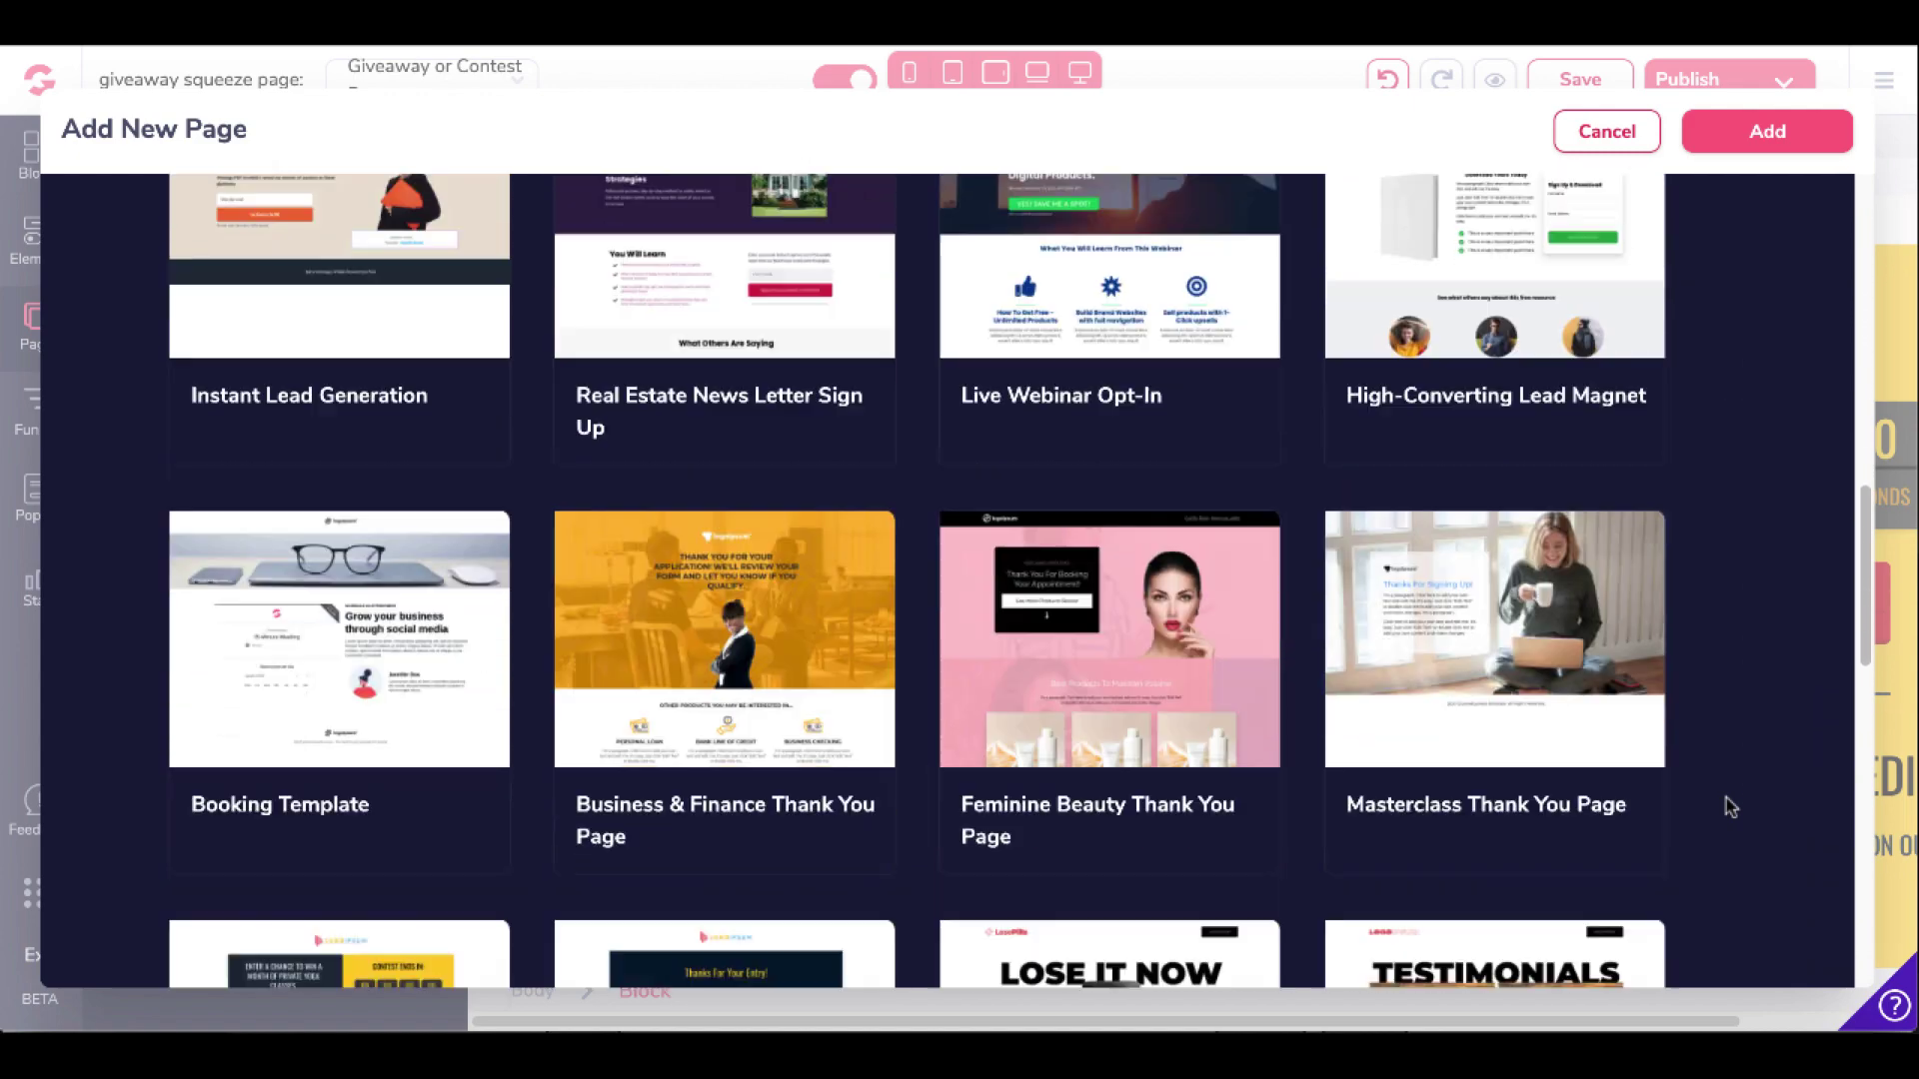
scroll(1730, 806, down, 5)
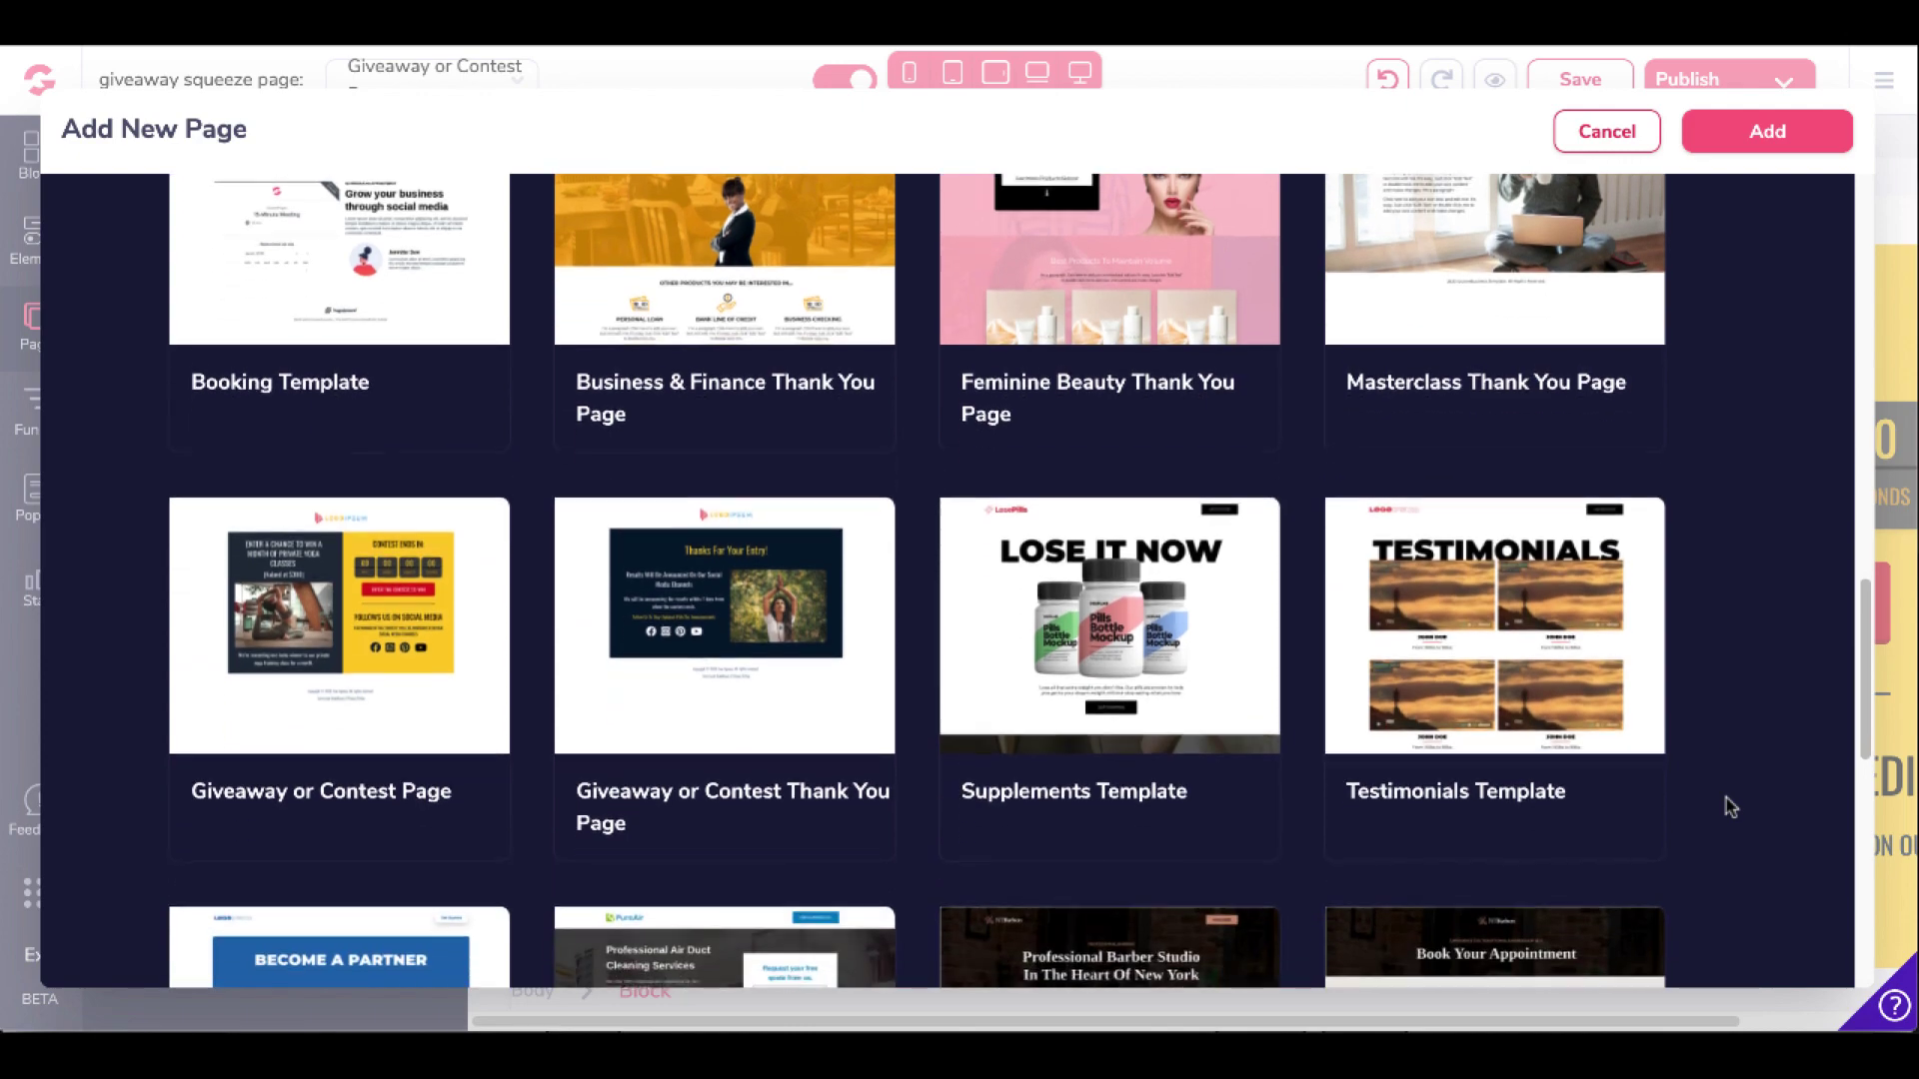
scroll(1730, 806, down, 2)
mouse_move(1507, 400)
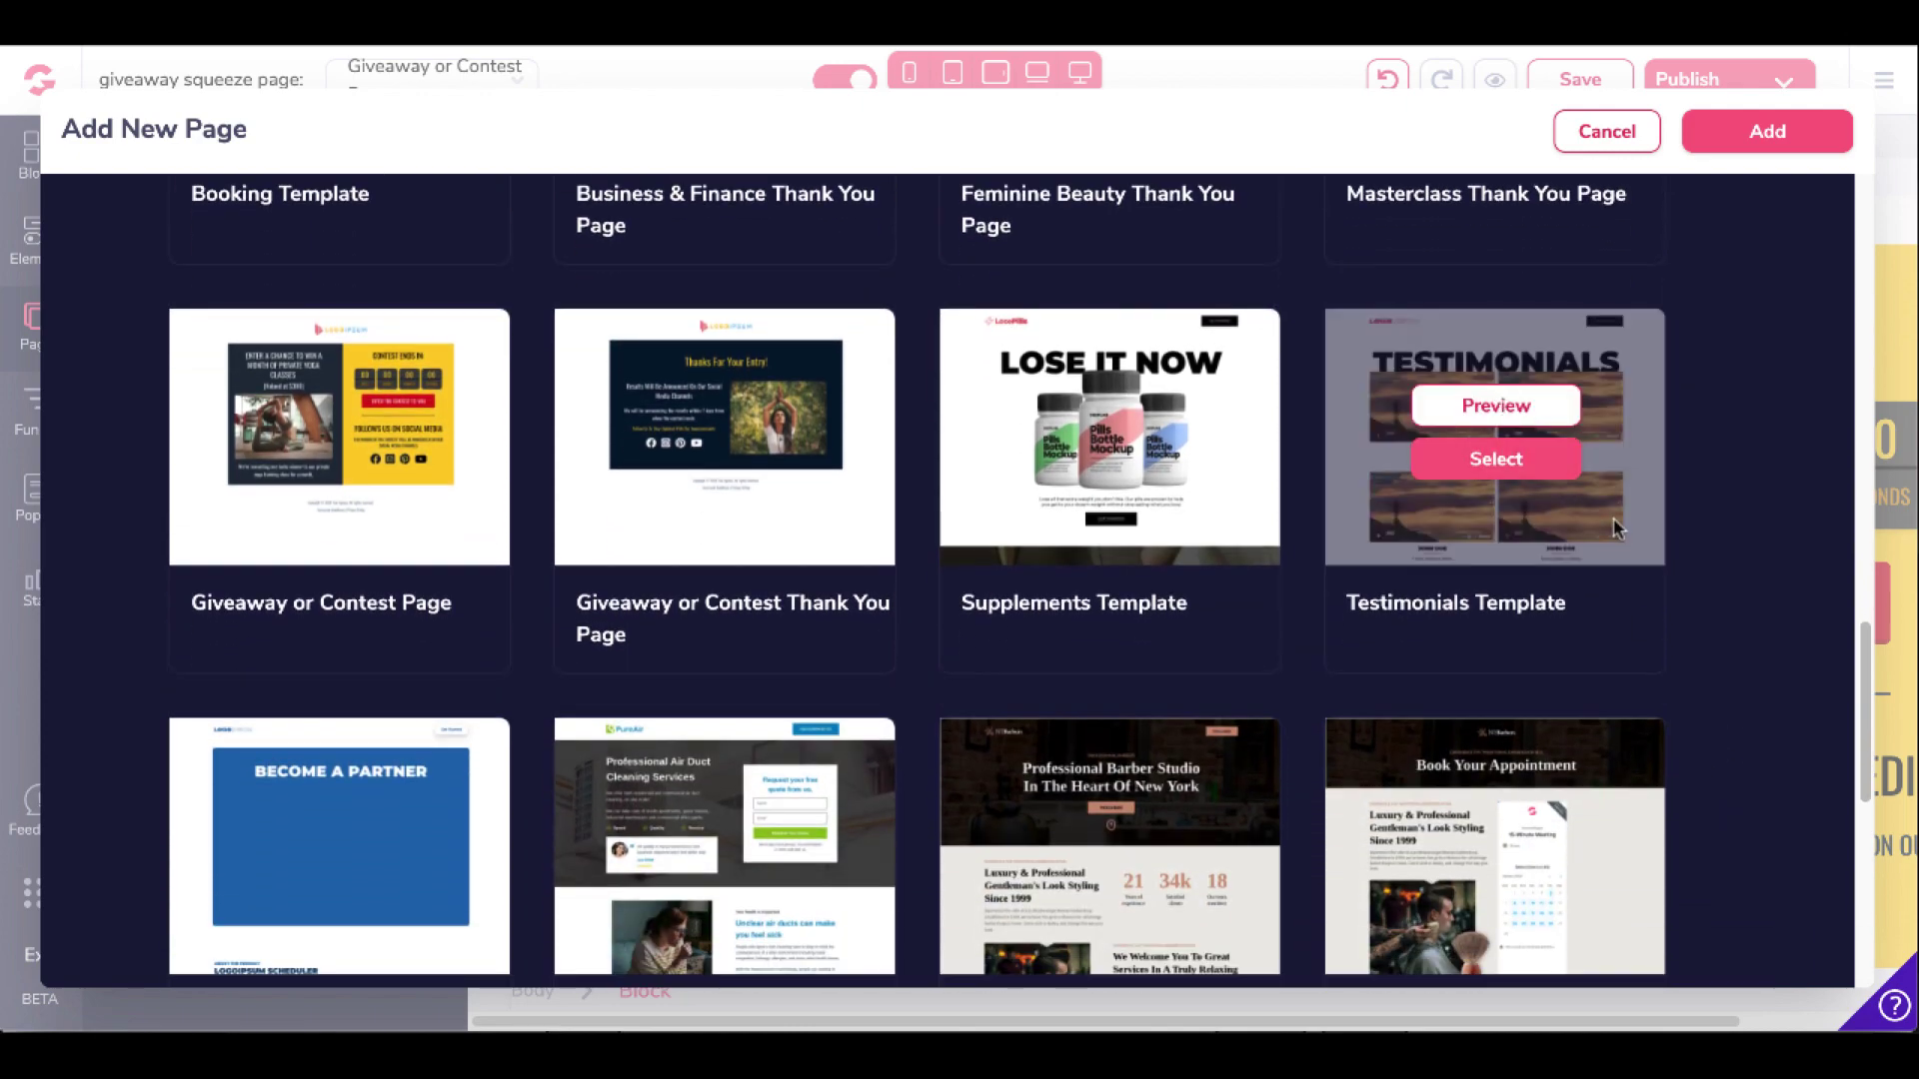
scroll(1645, 557, down, 5)
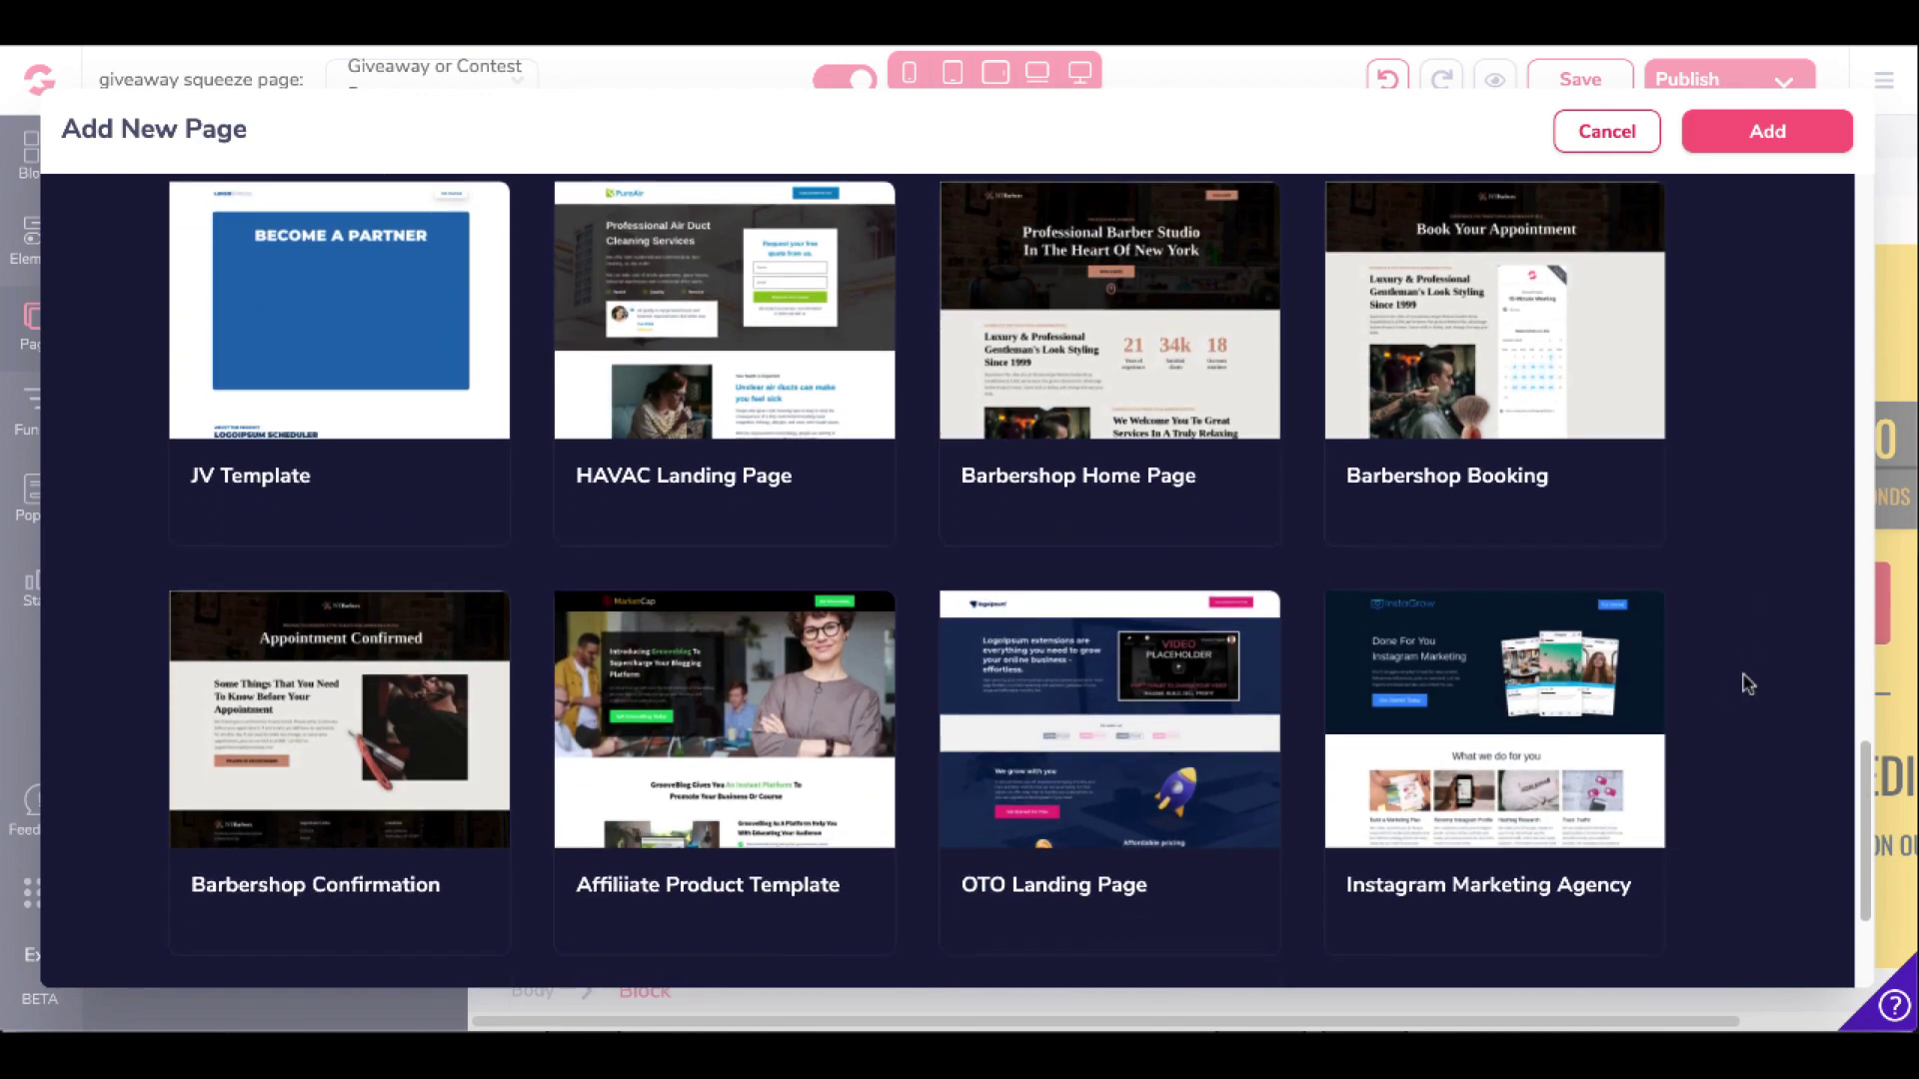
scroll(1744, 679, down, 1)
Create a new page from the Instagram Marketing Agency template
mouse_move(1549, 695)
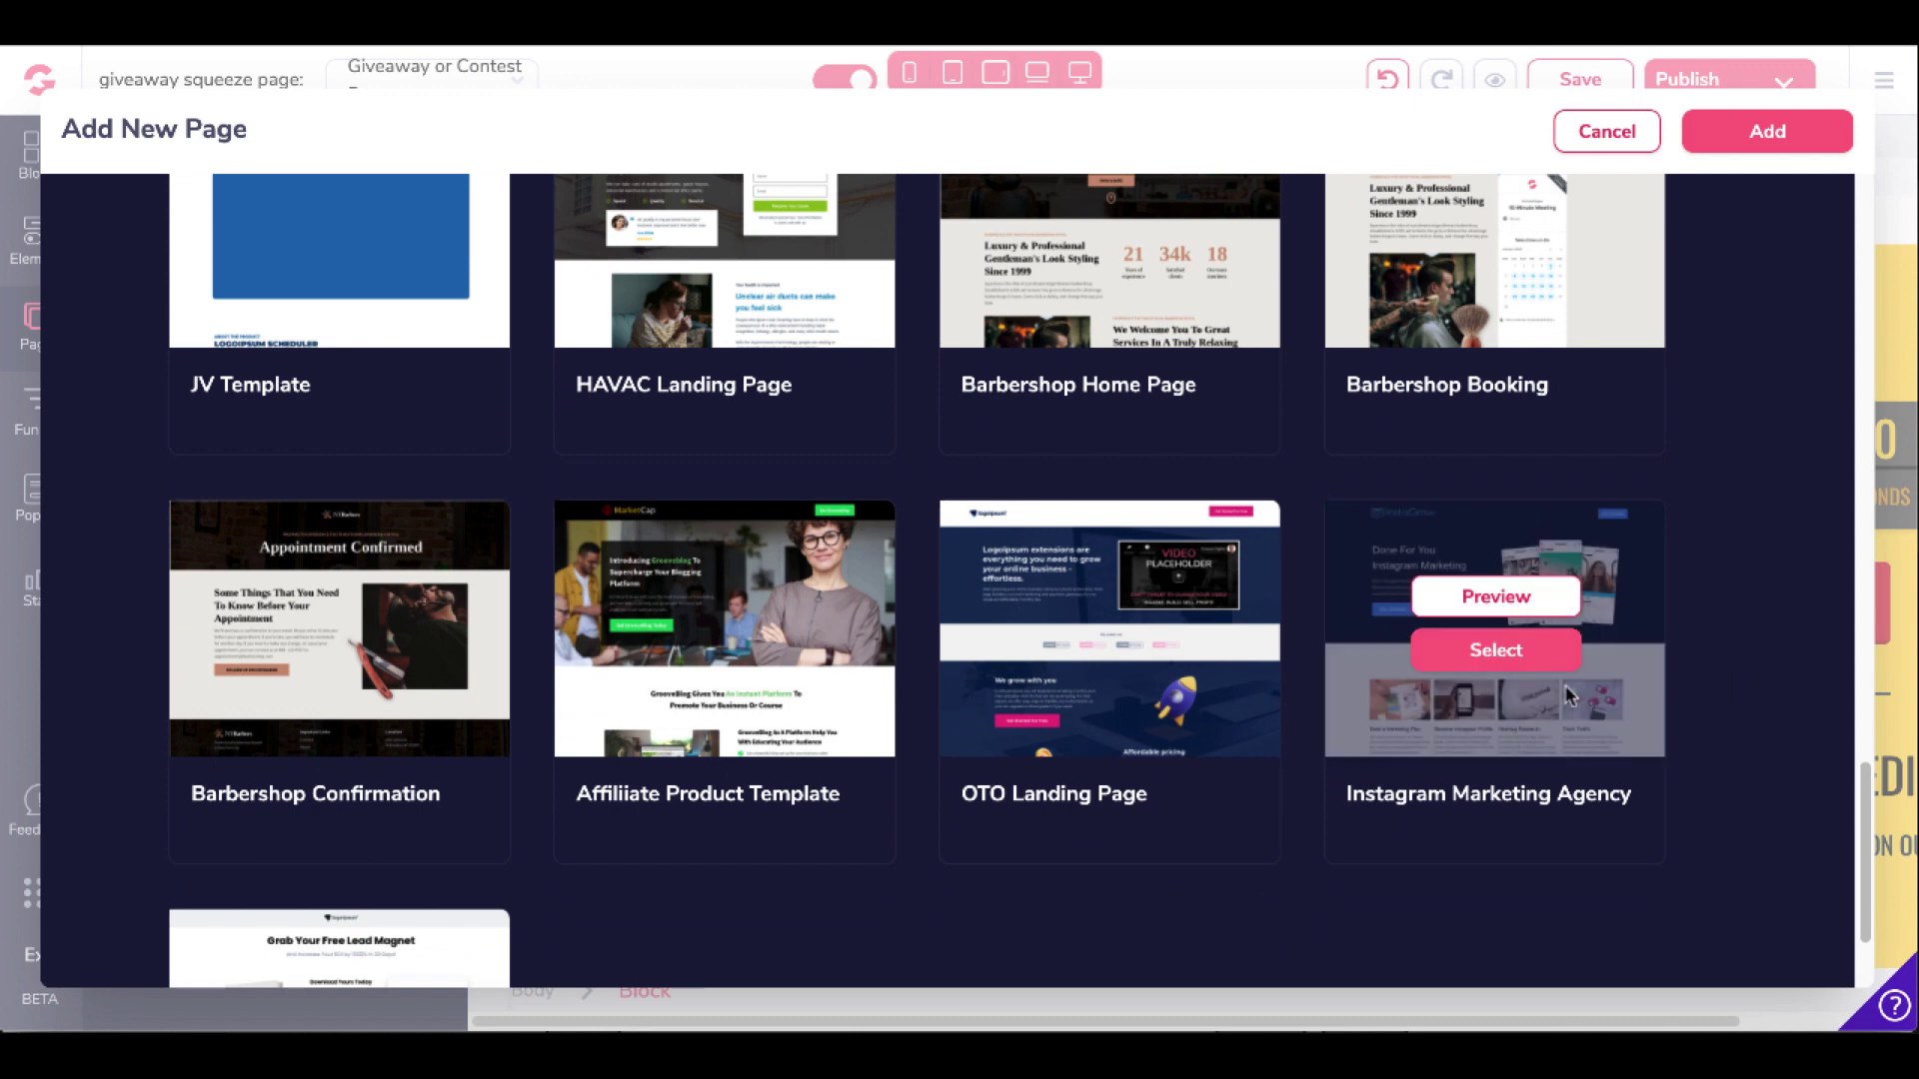
click(1496, 651)
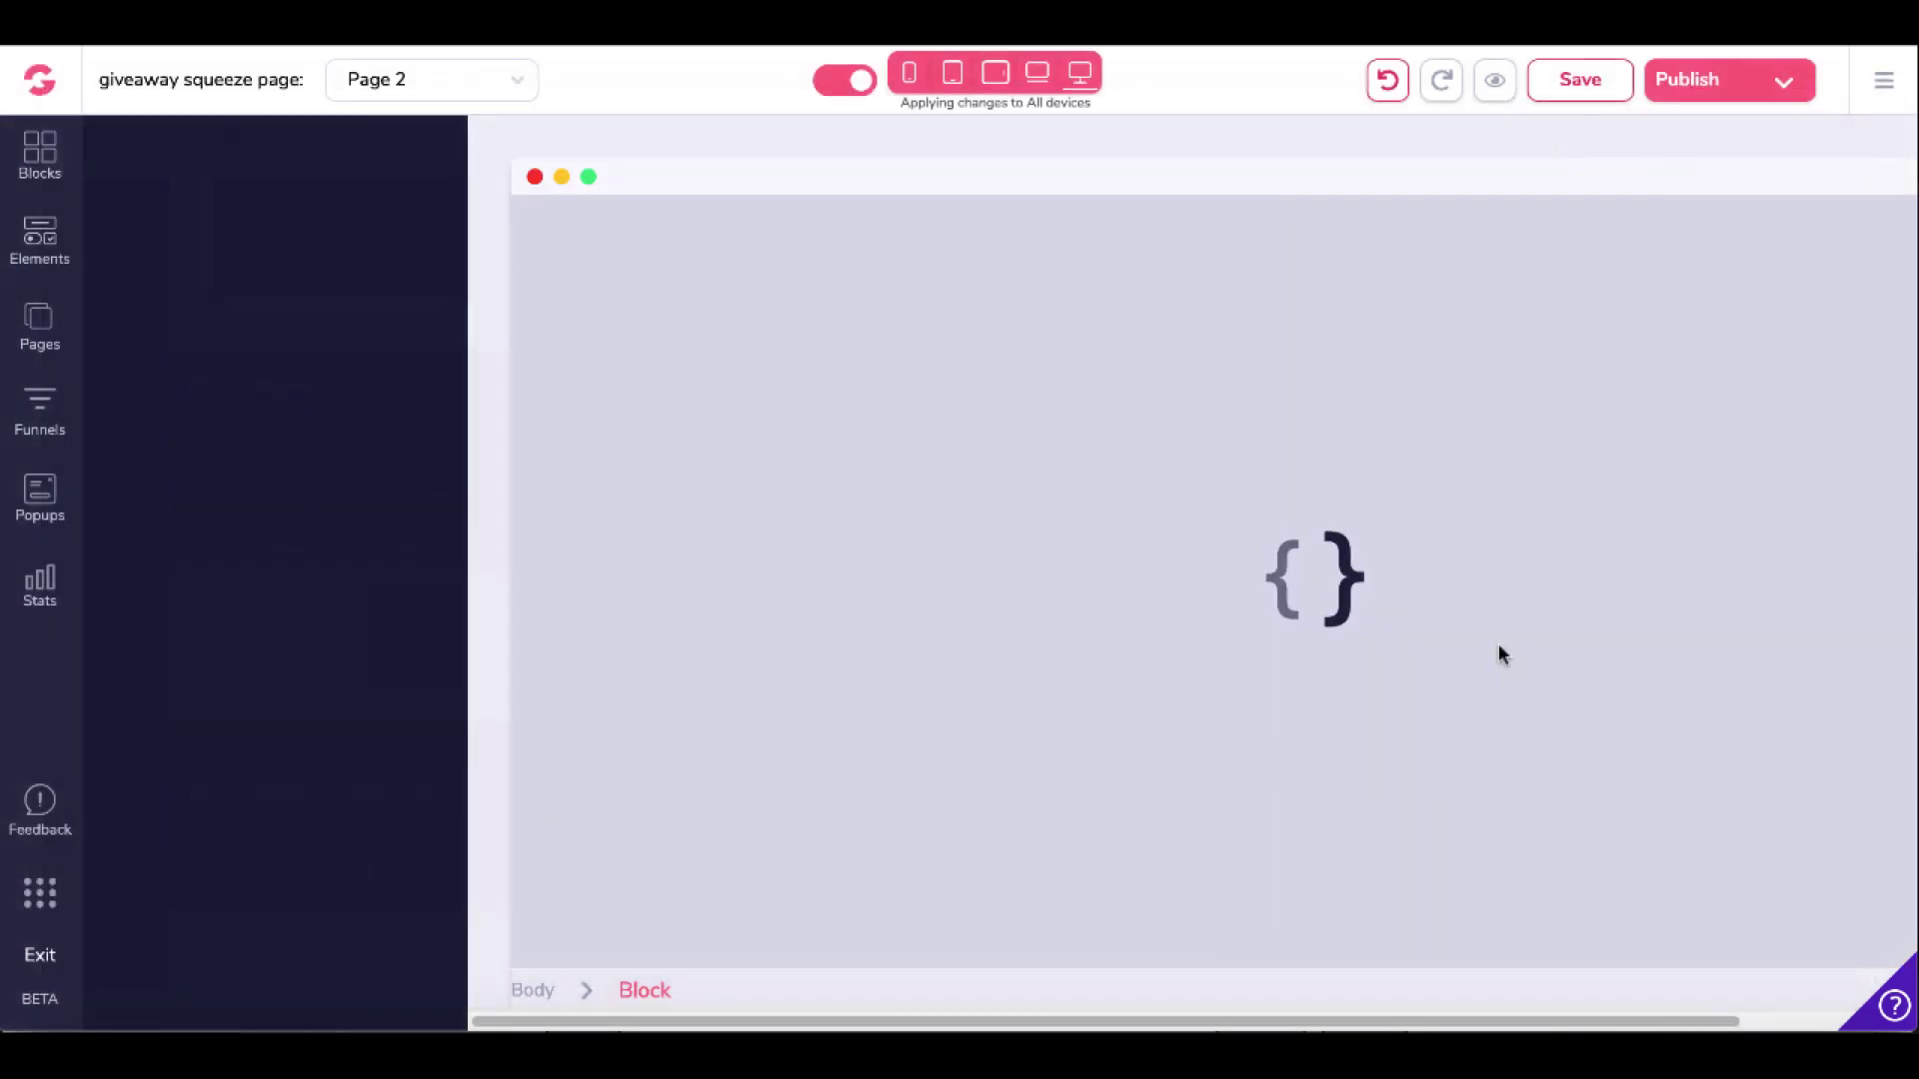
scroll(864, 550, down, 1)
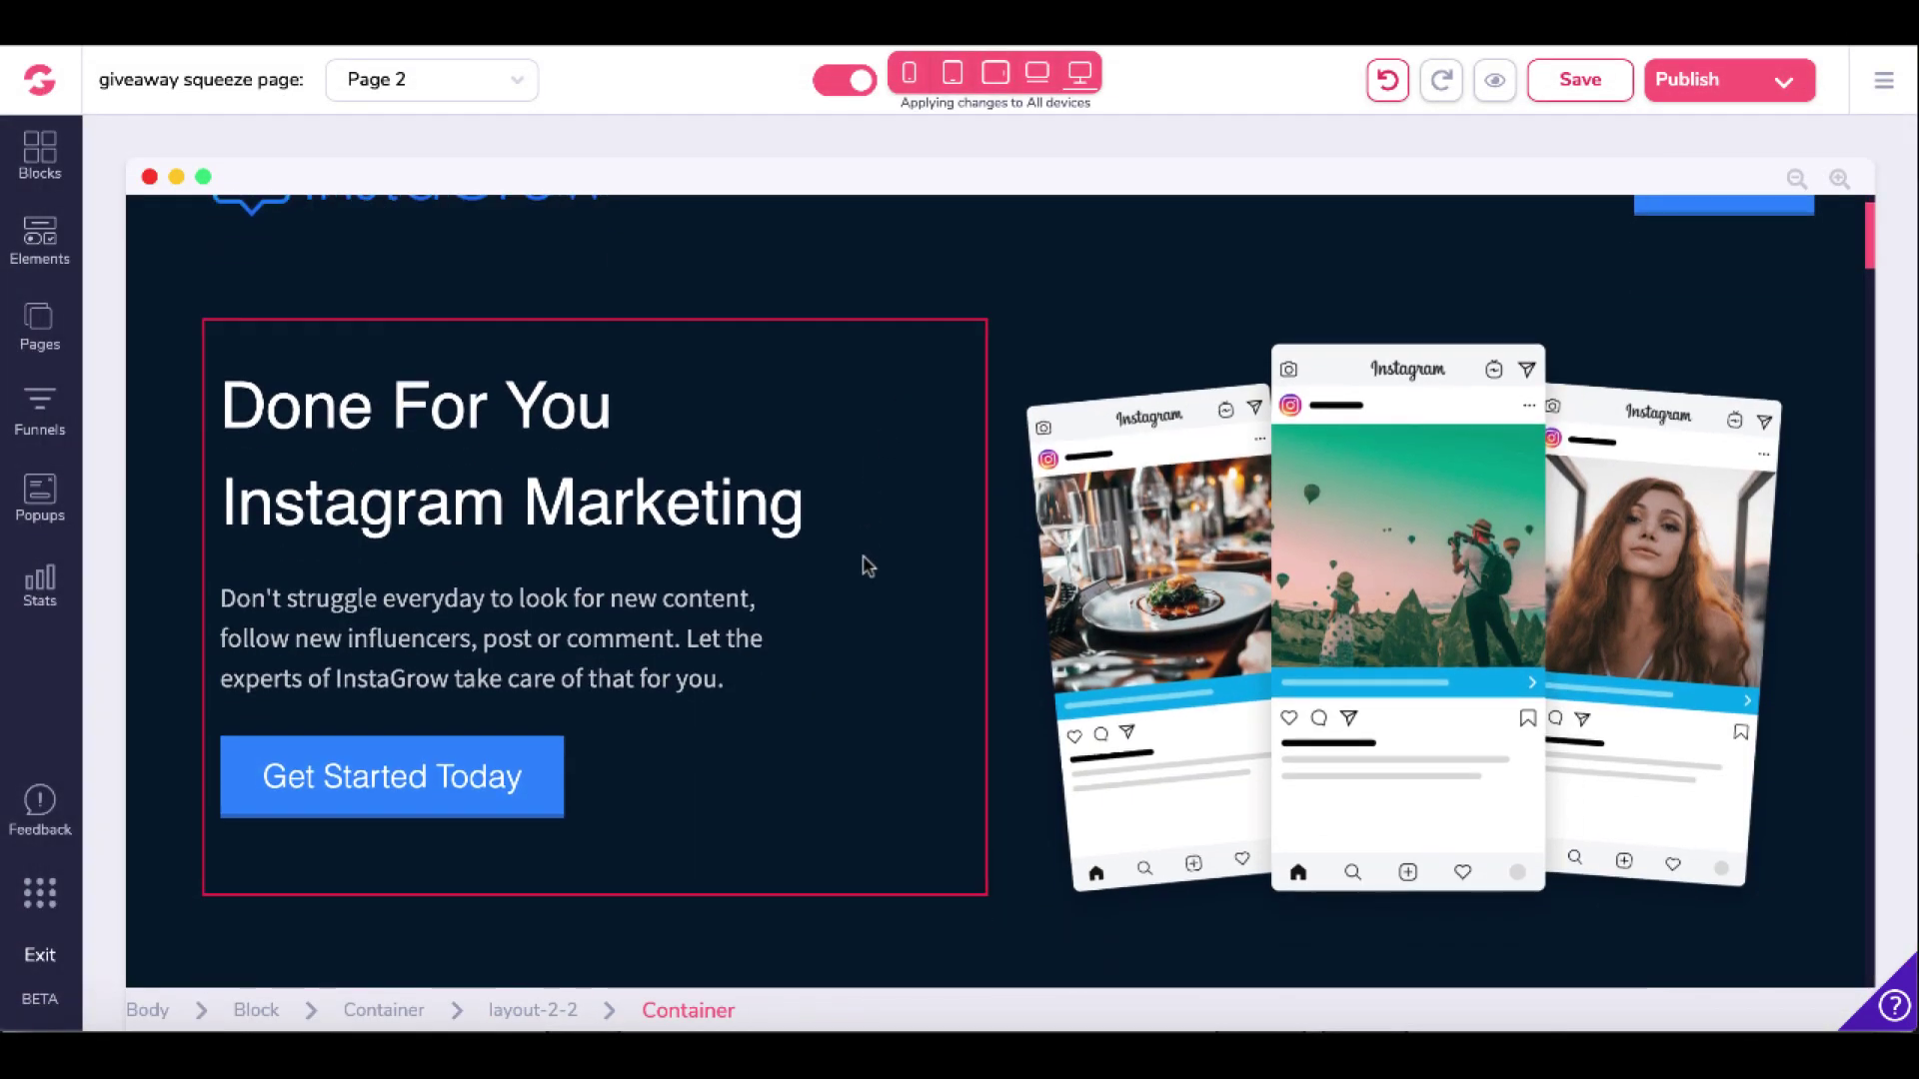
Link the Get Started Today button to the URL 'affiliate link here'
click(501, 765)
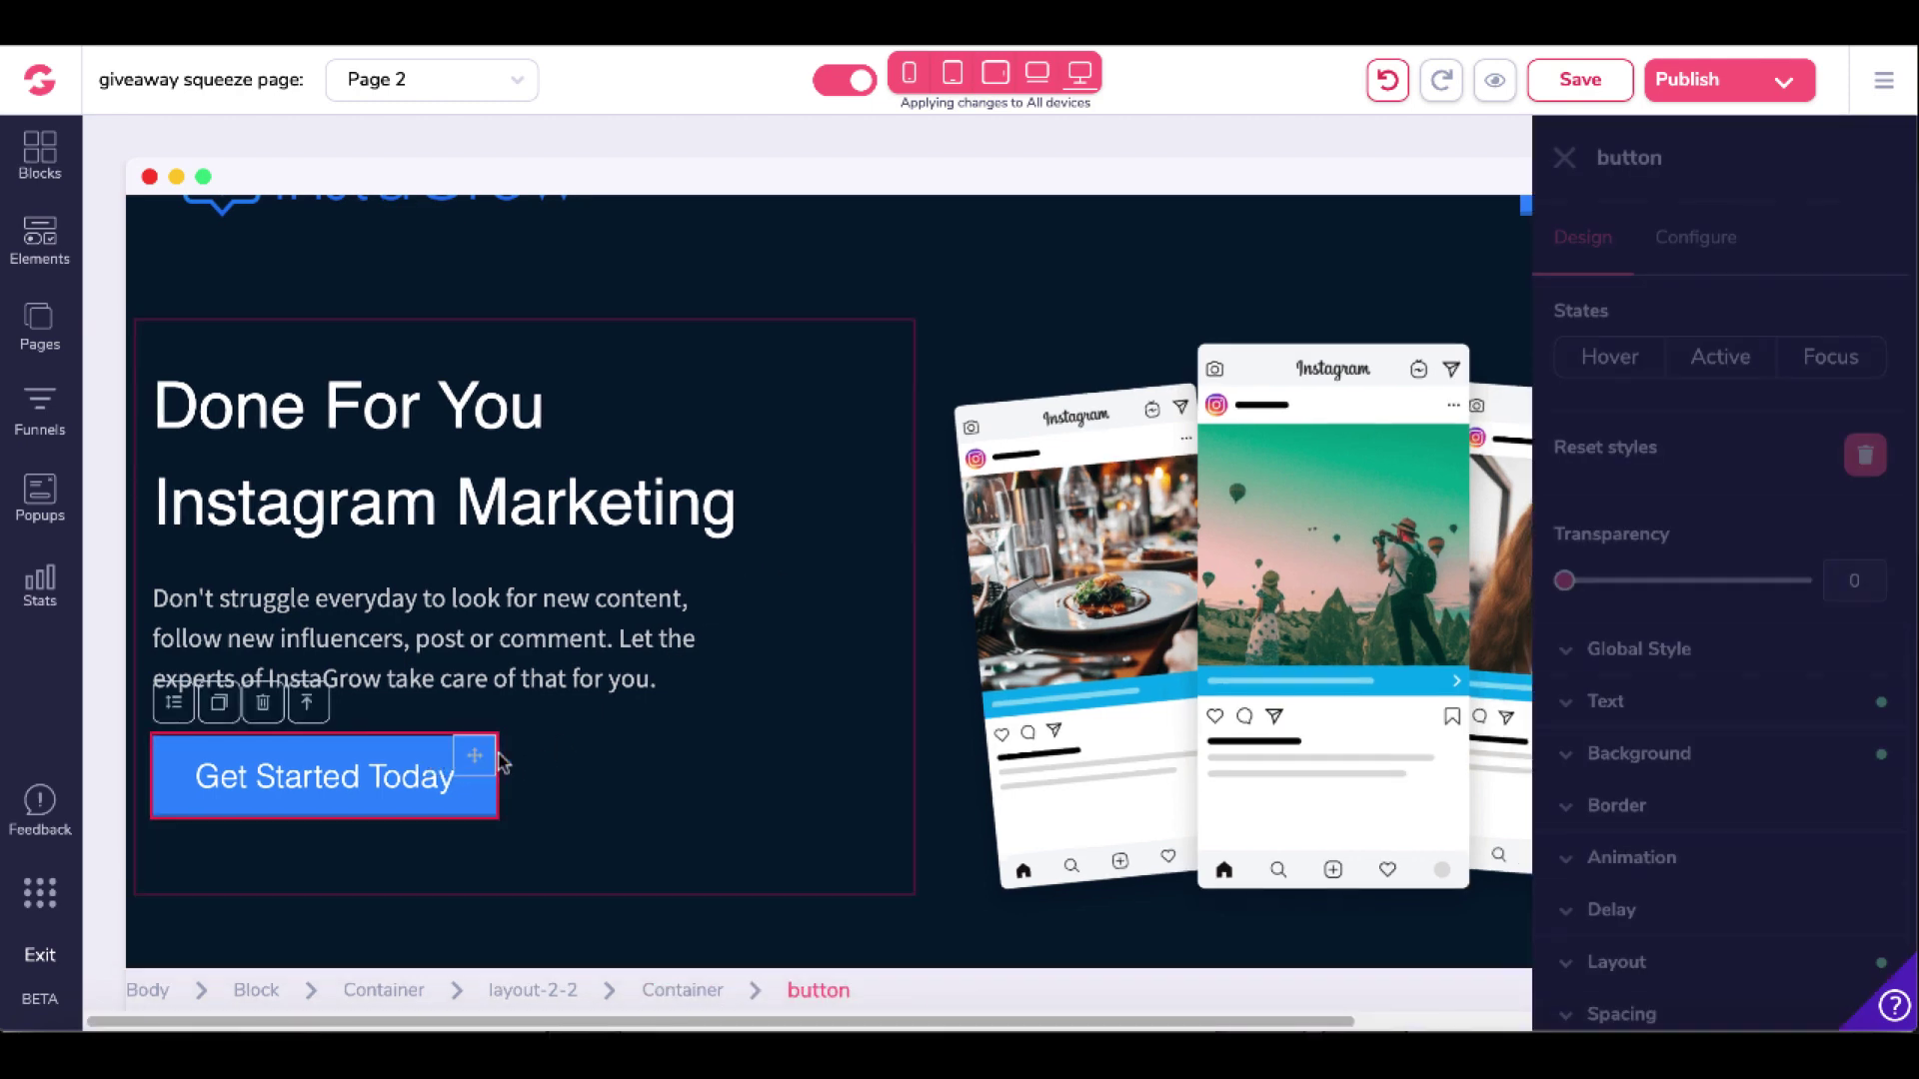
click(1721, 240)
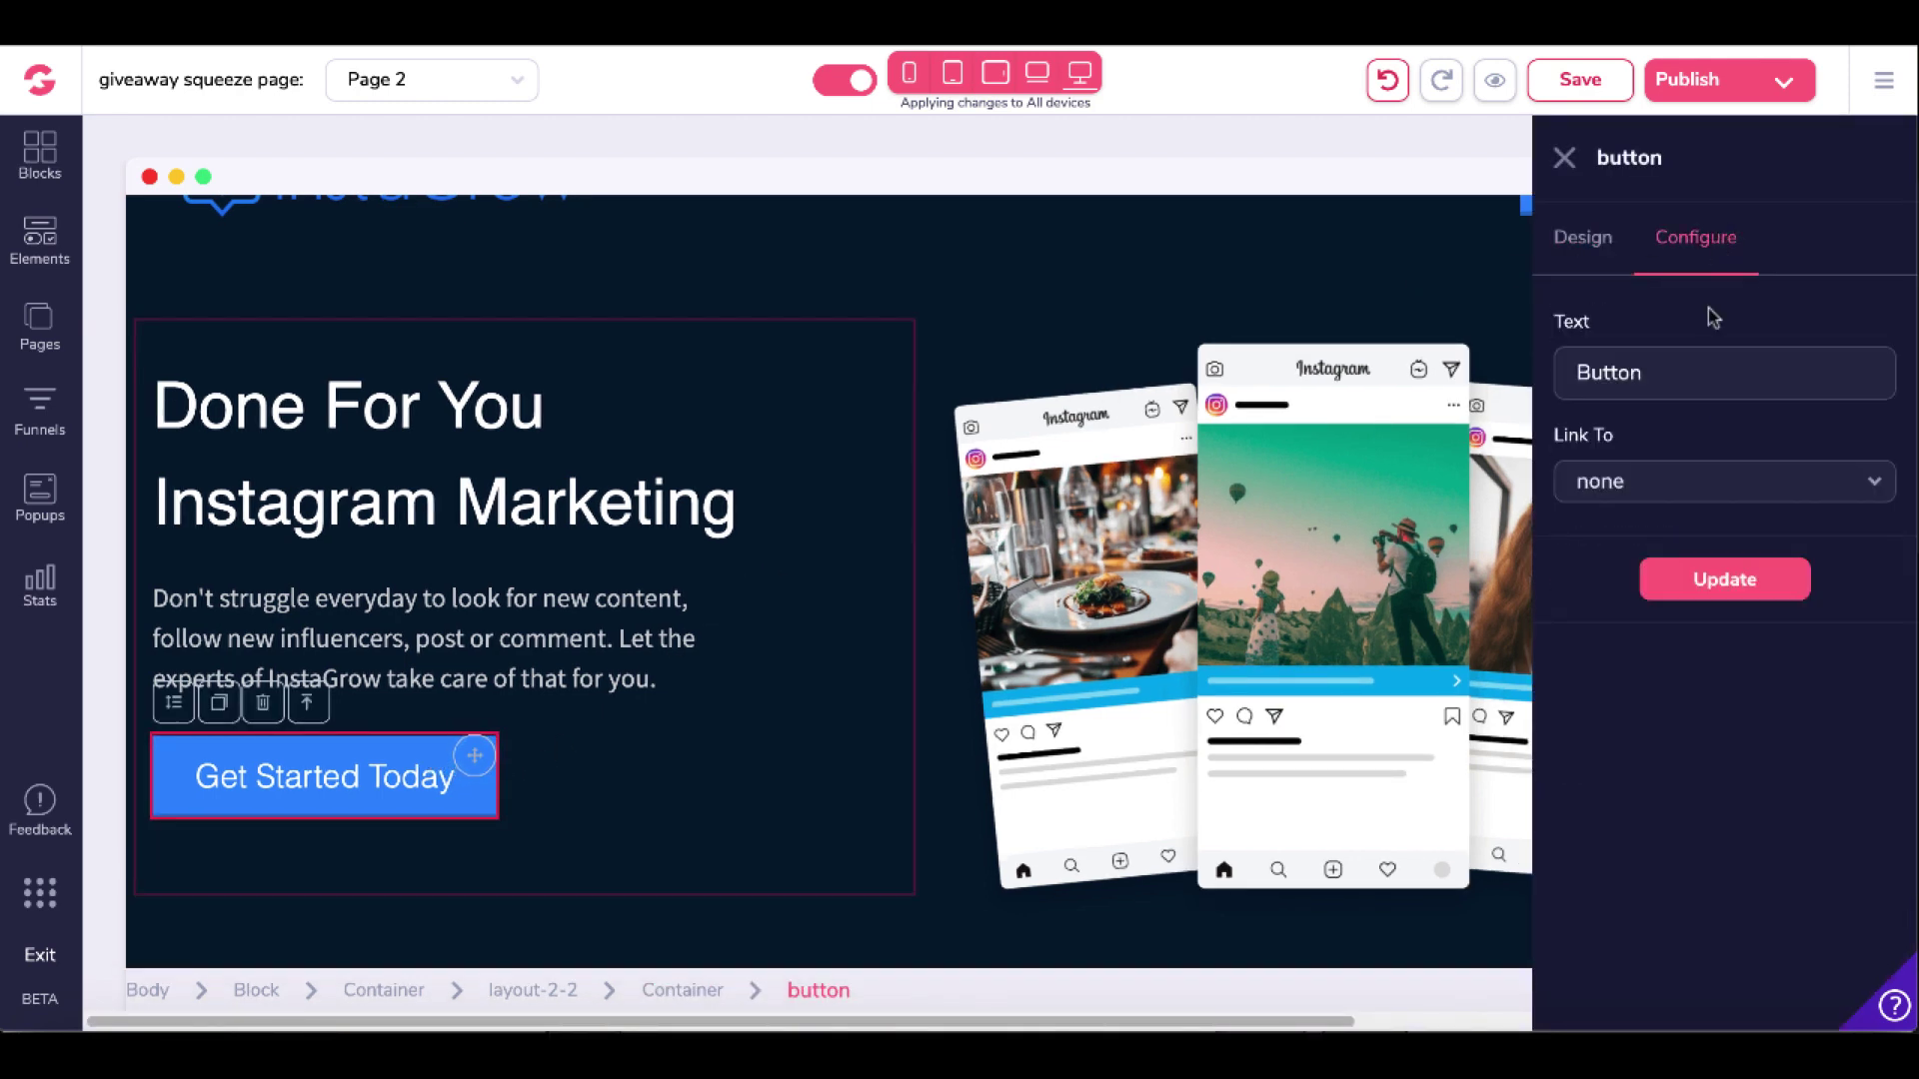
click(1642, 500)
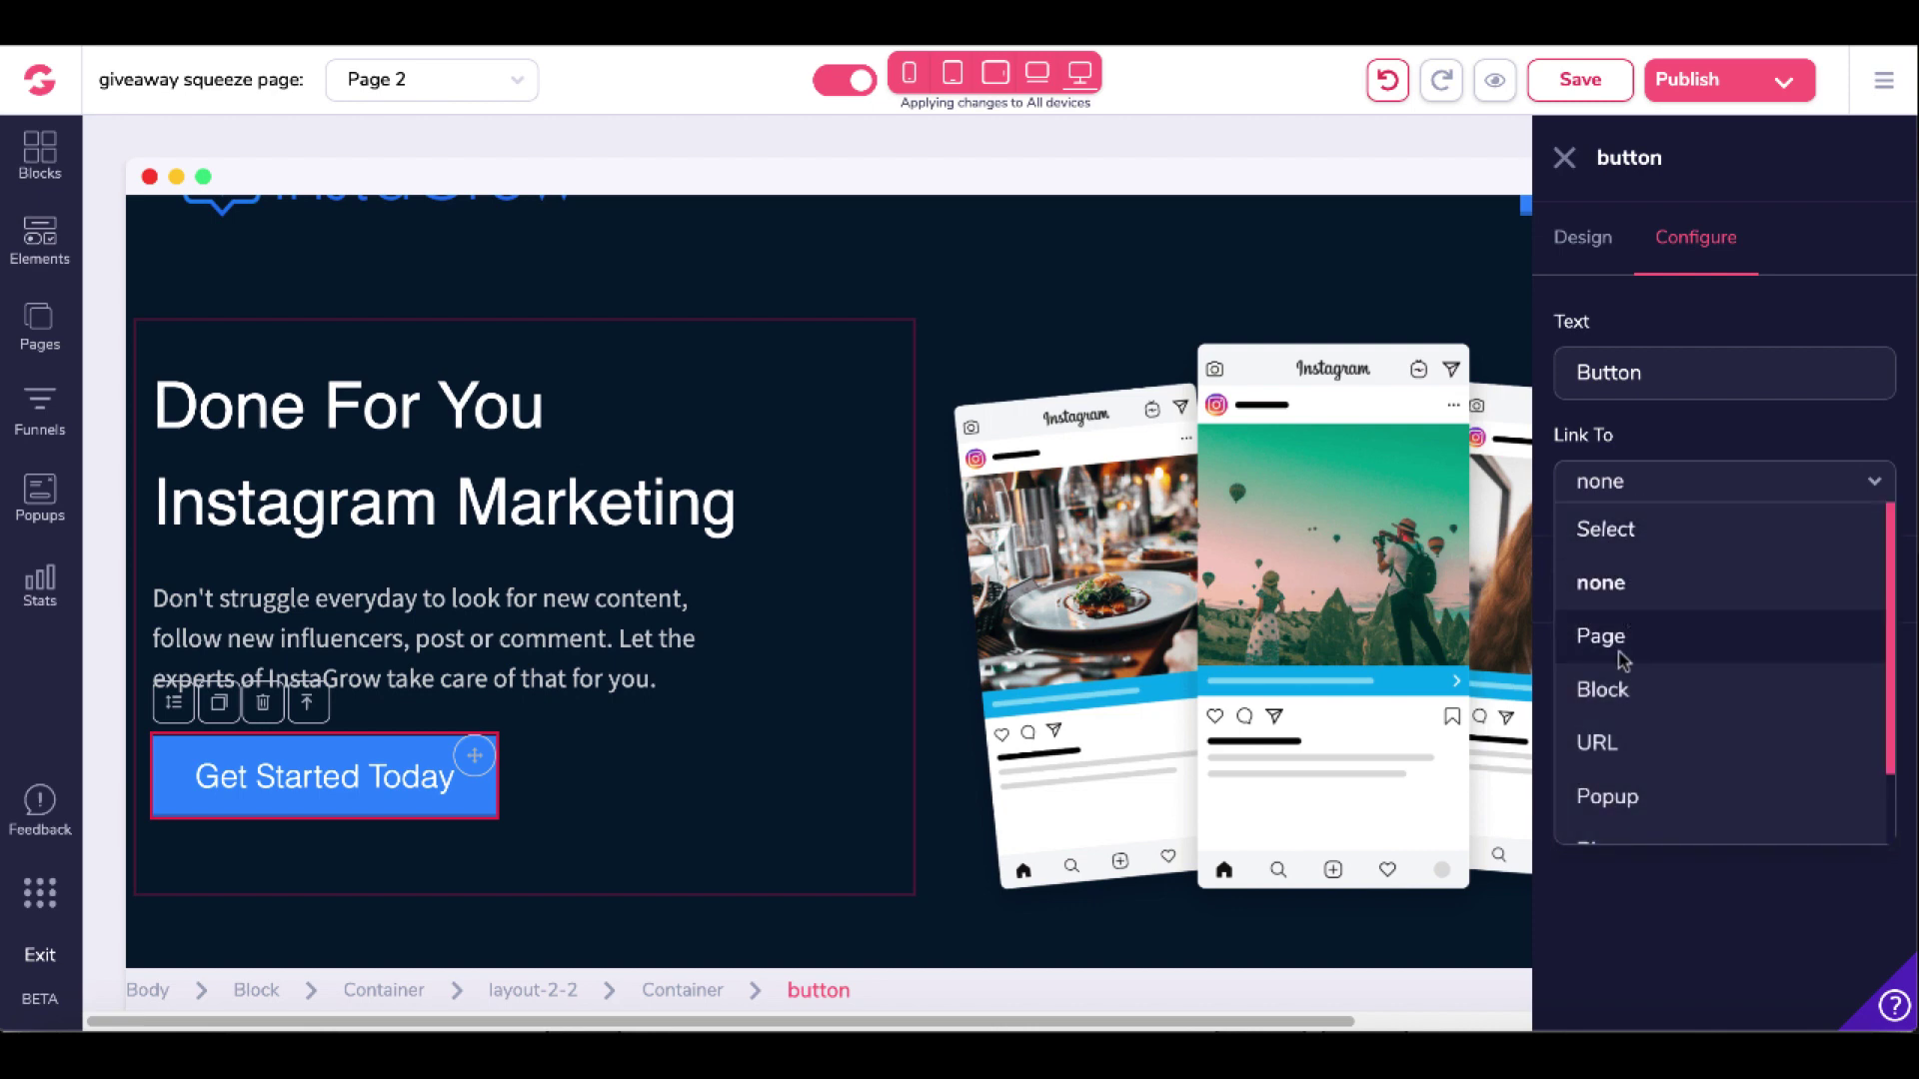
click(1613, 742)
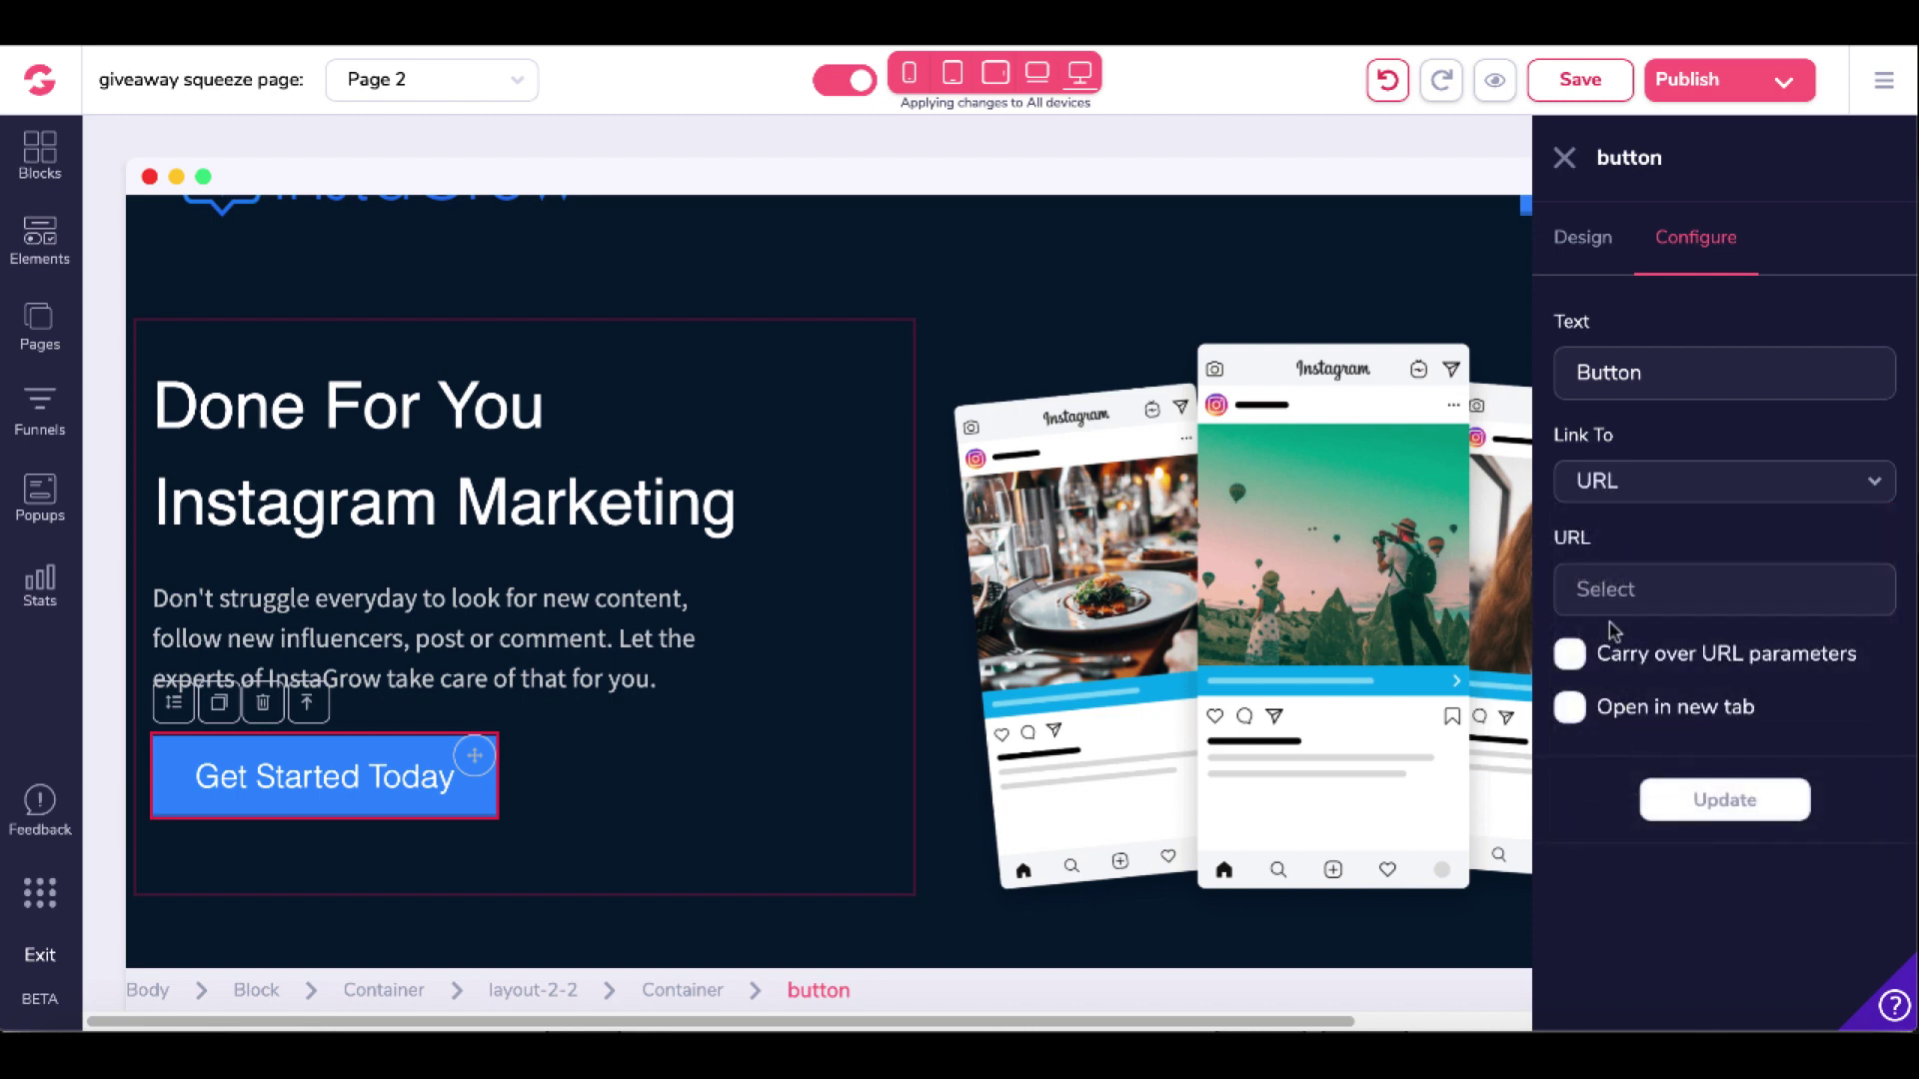
text(af)
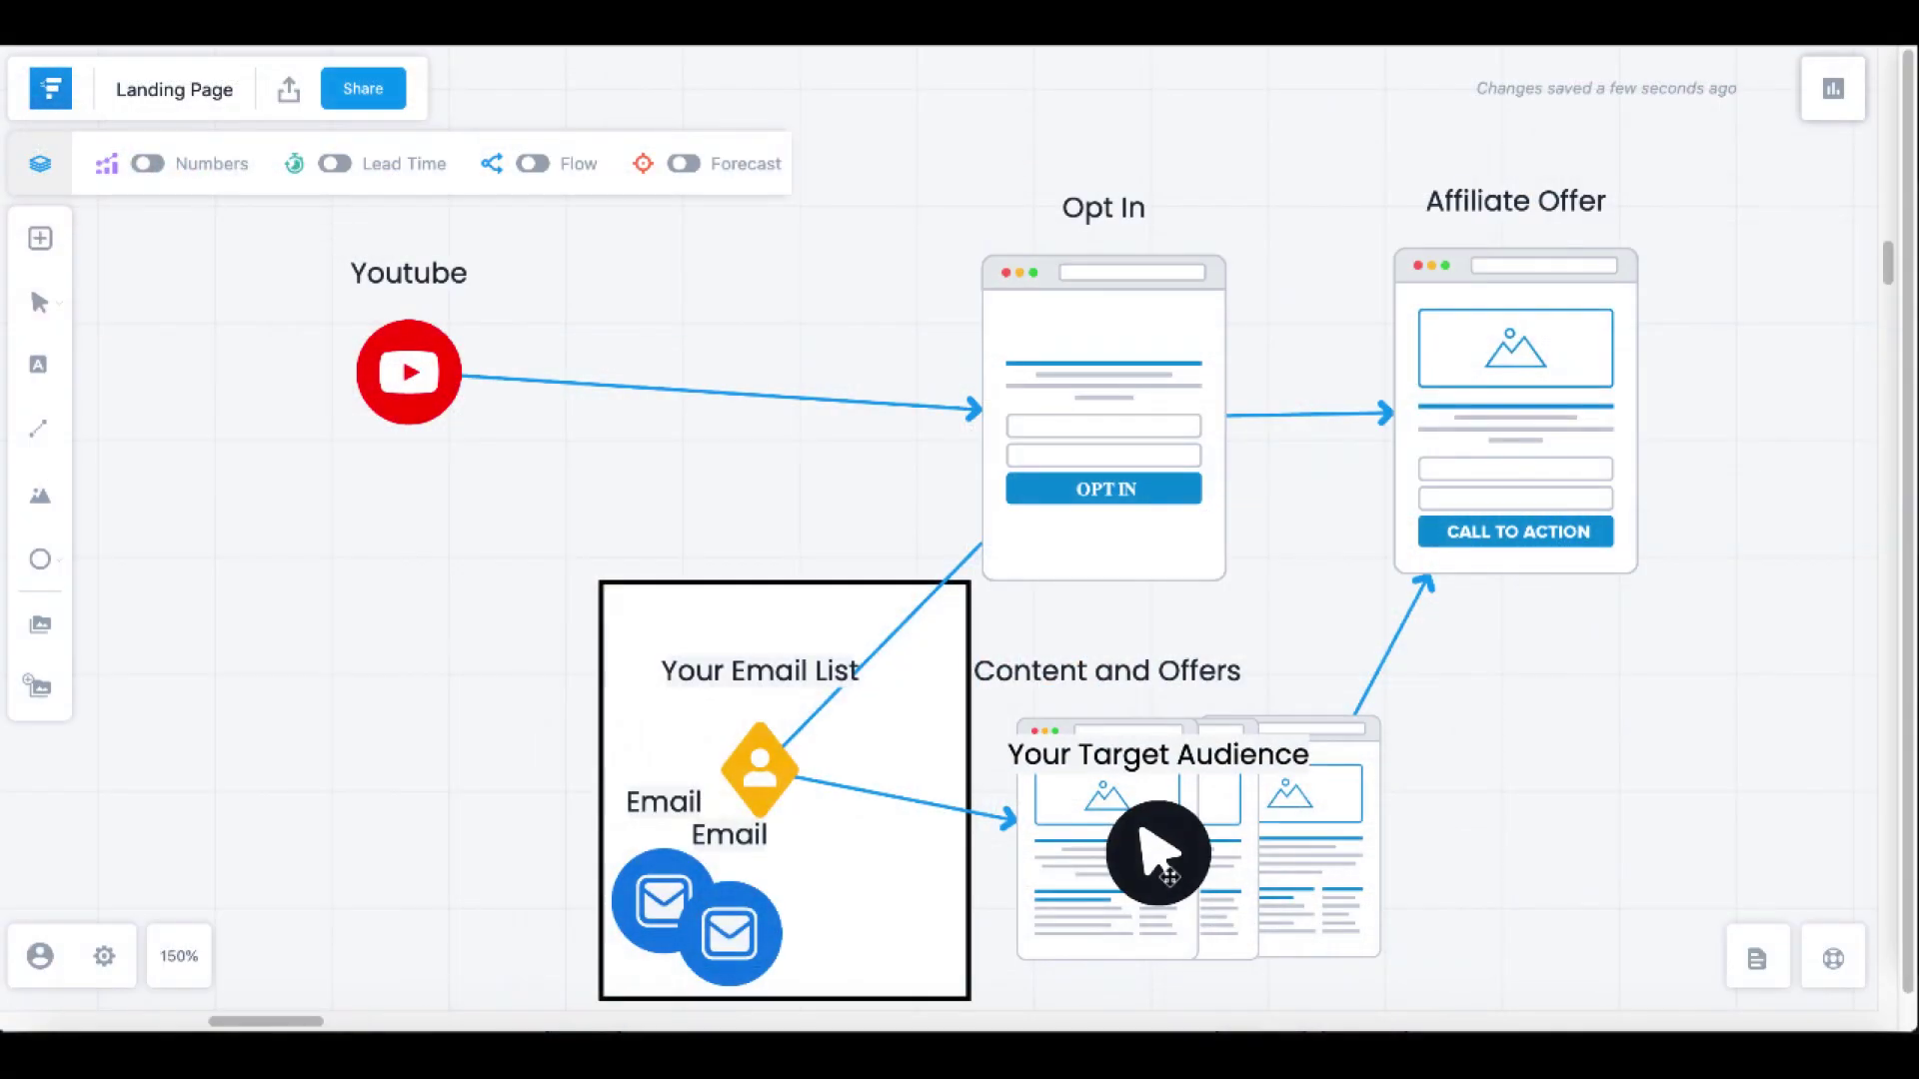
Drag the Your Target Audience marker from Content and Offers onto the Affiliate Offer page
drag(1159, 853, 1520, 406)
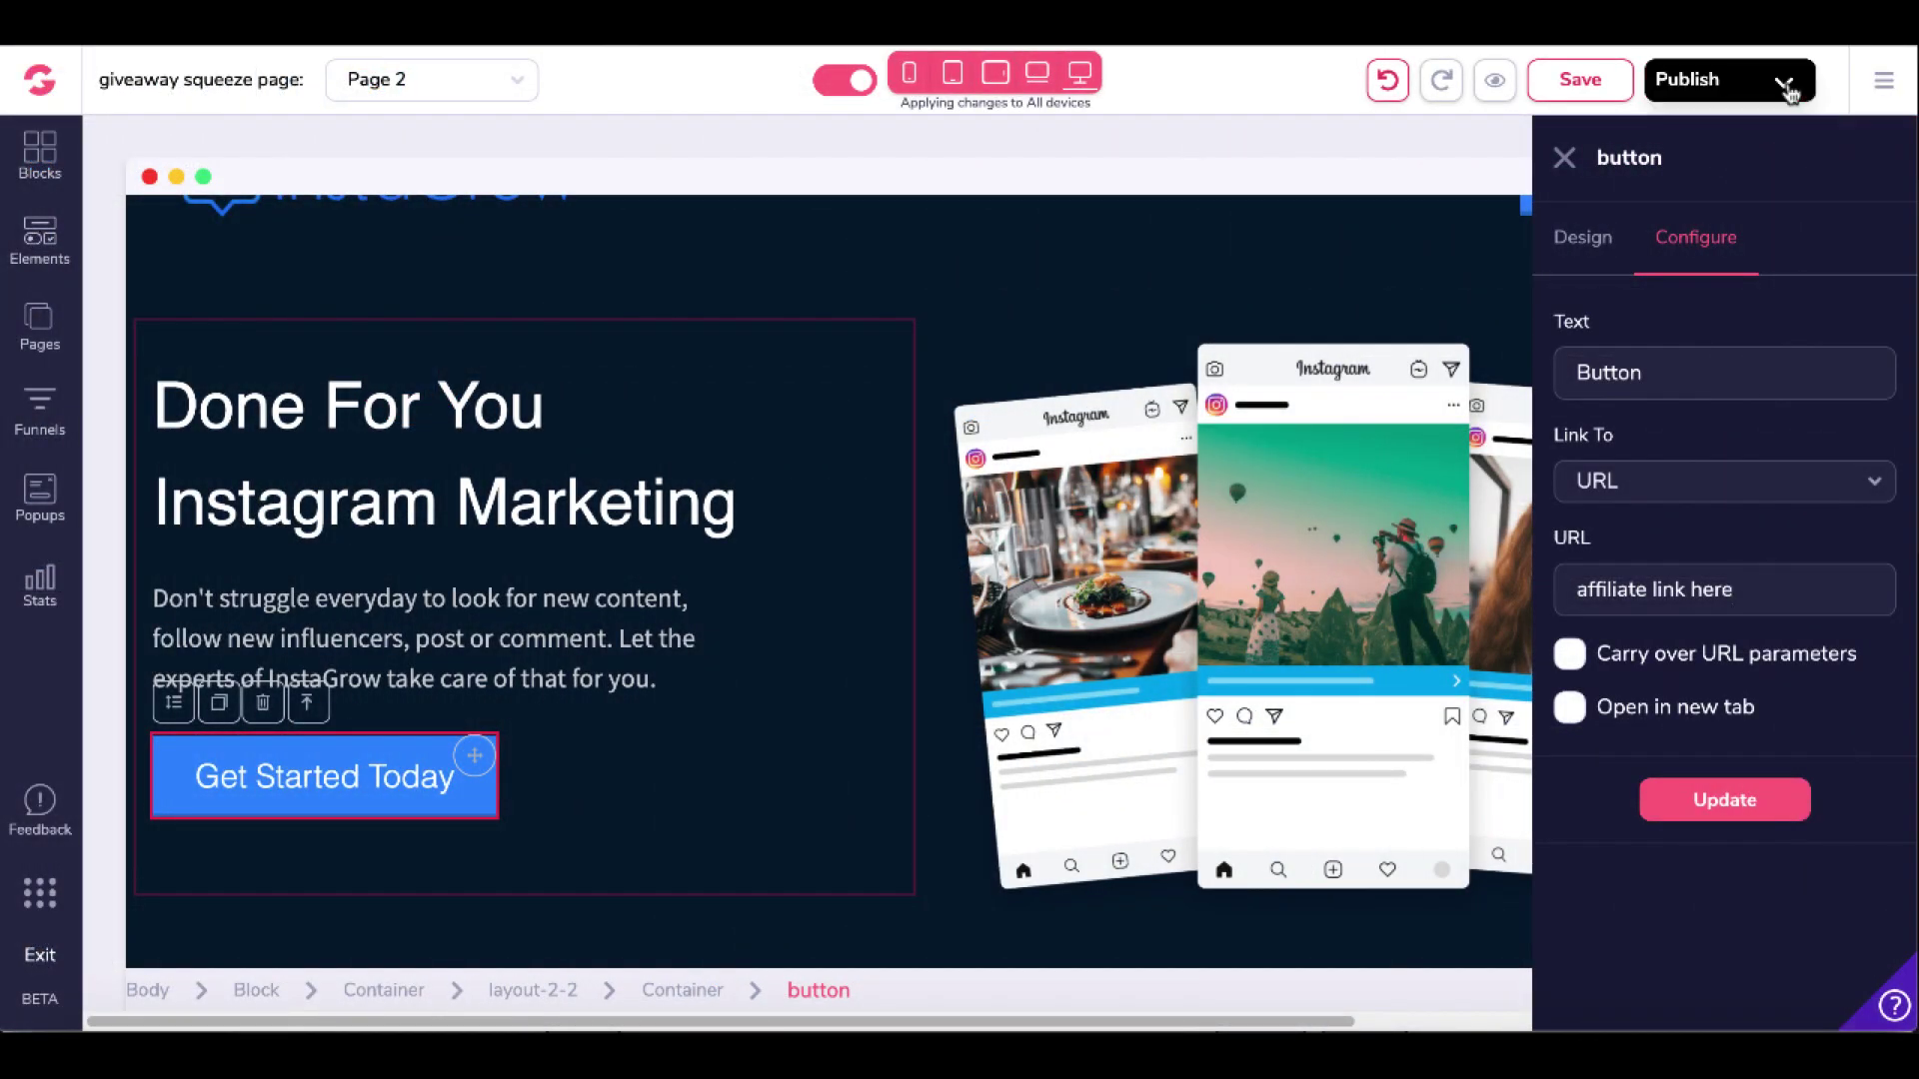
Publish the whole website from Publish Settings, making the Instagram page live as giveaway/page-2
click(1784, 84)
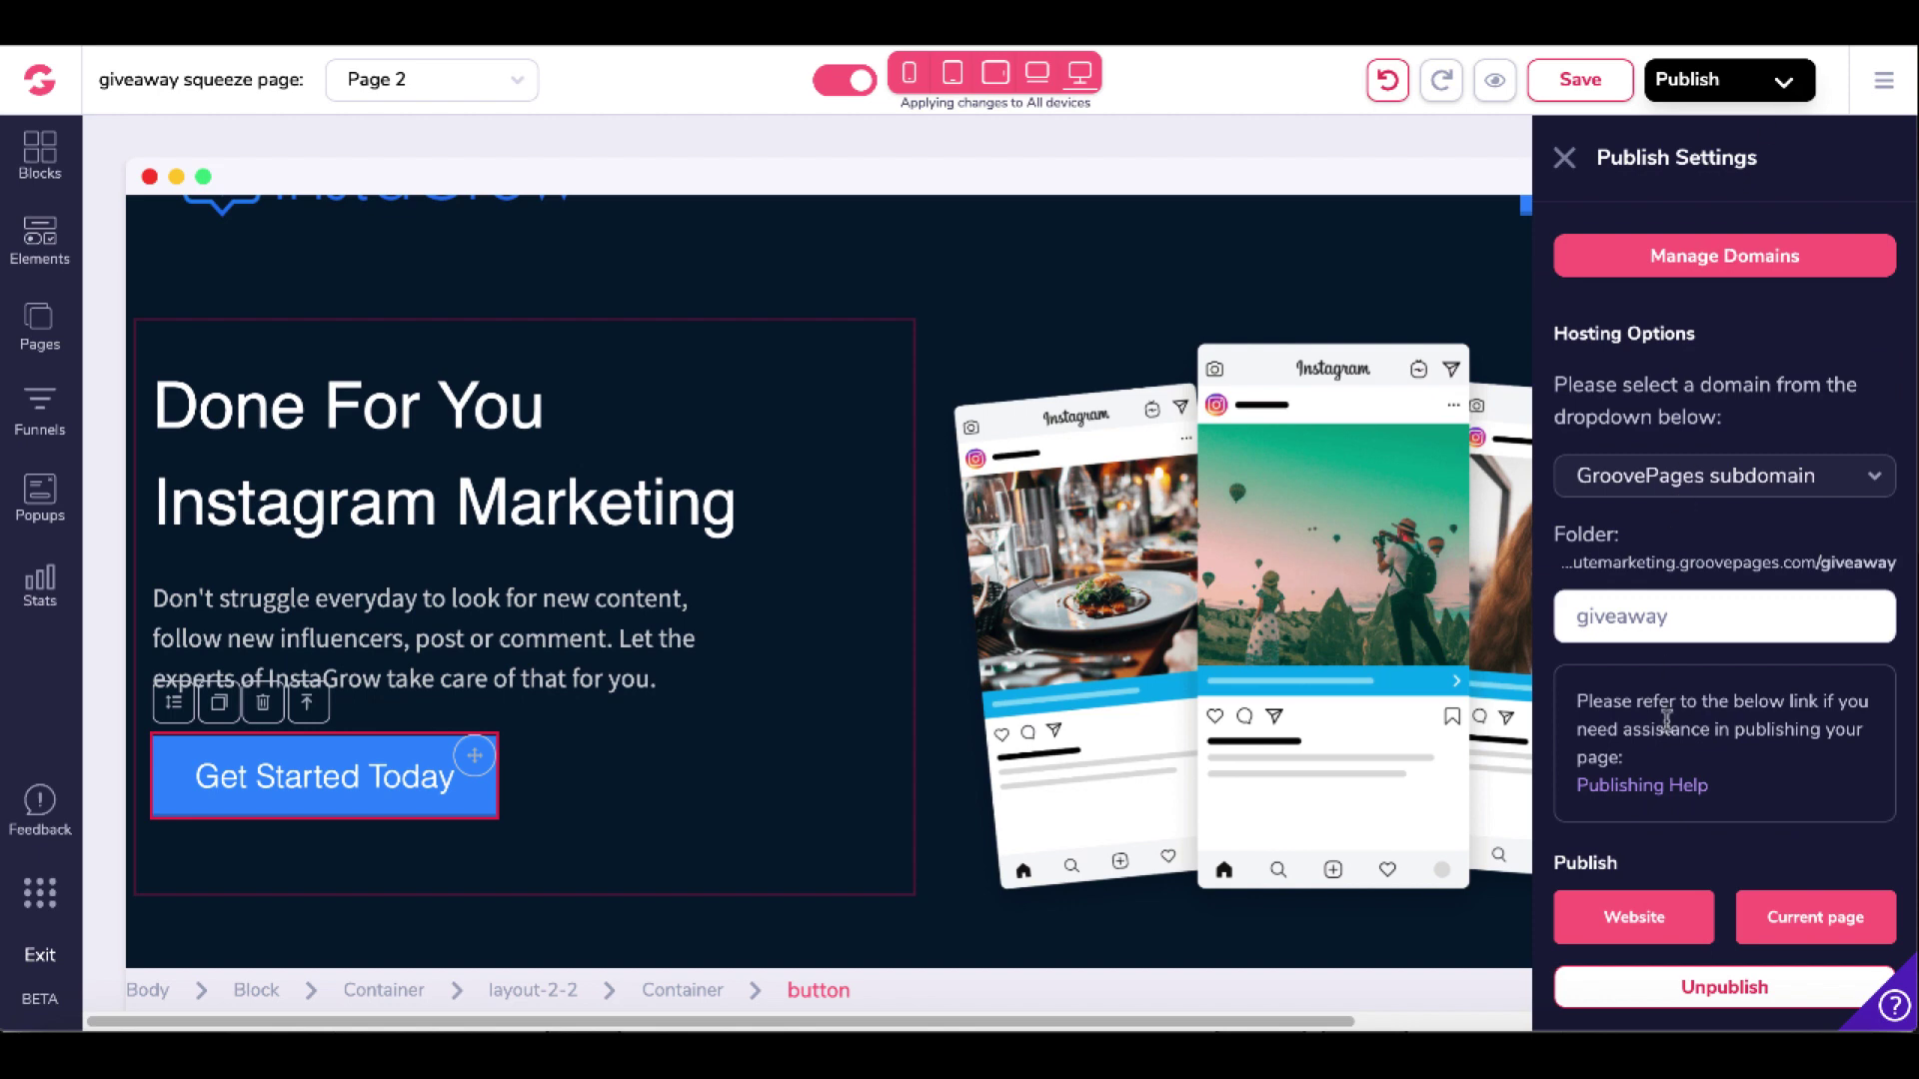
click(1636, 922)
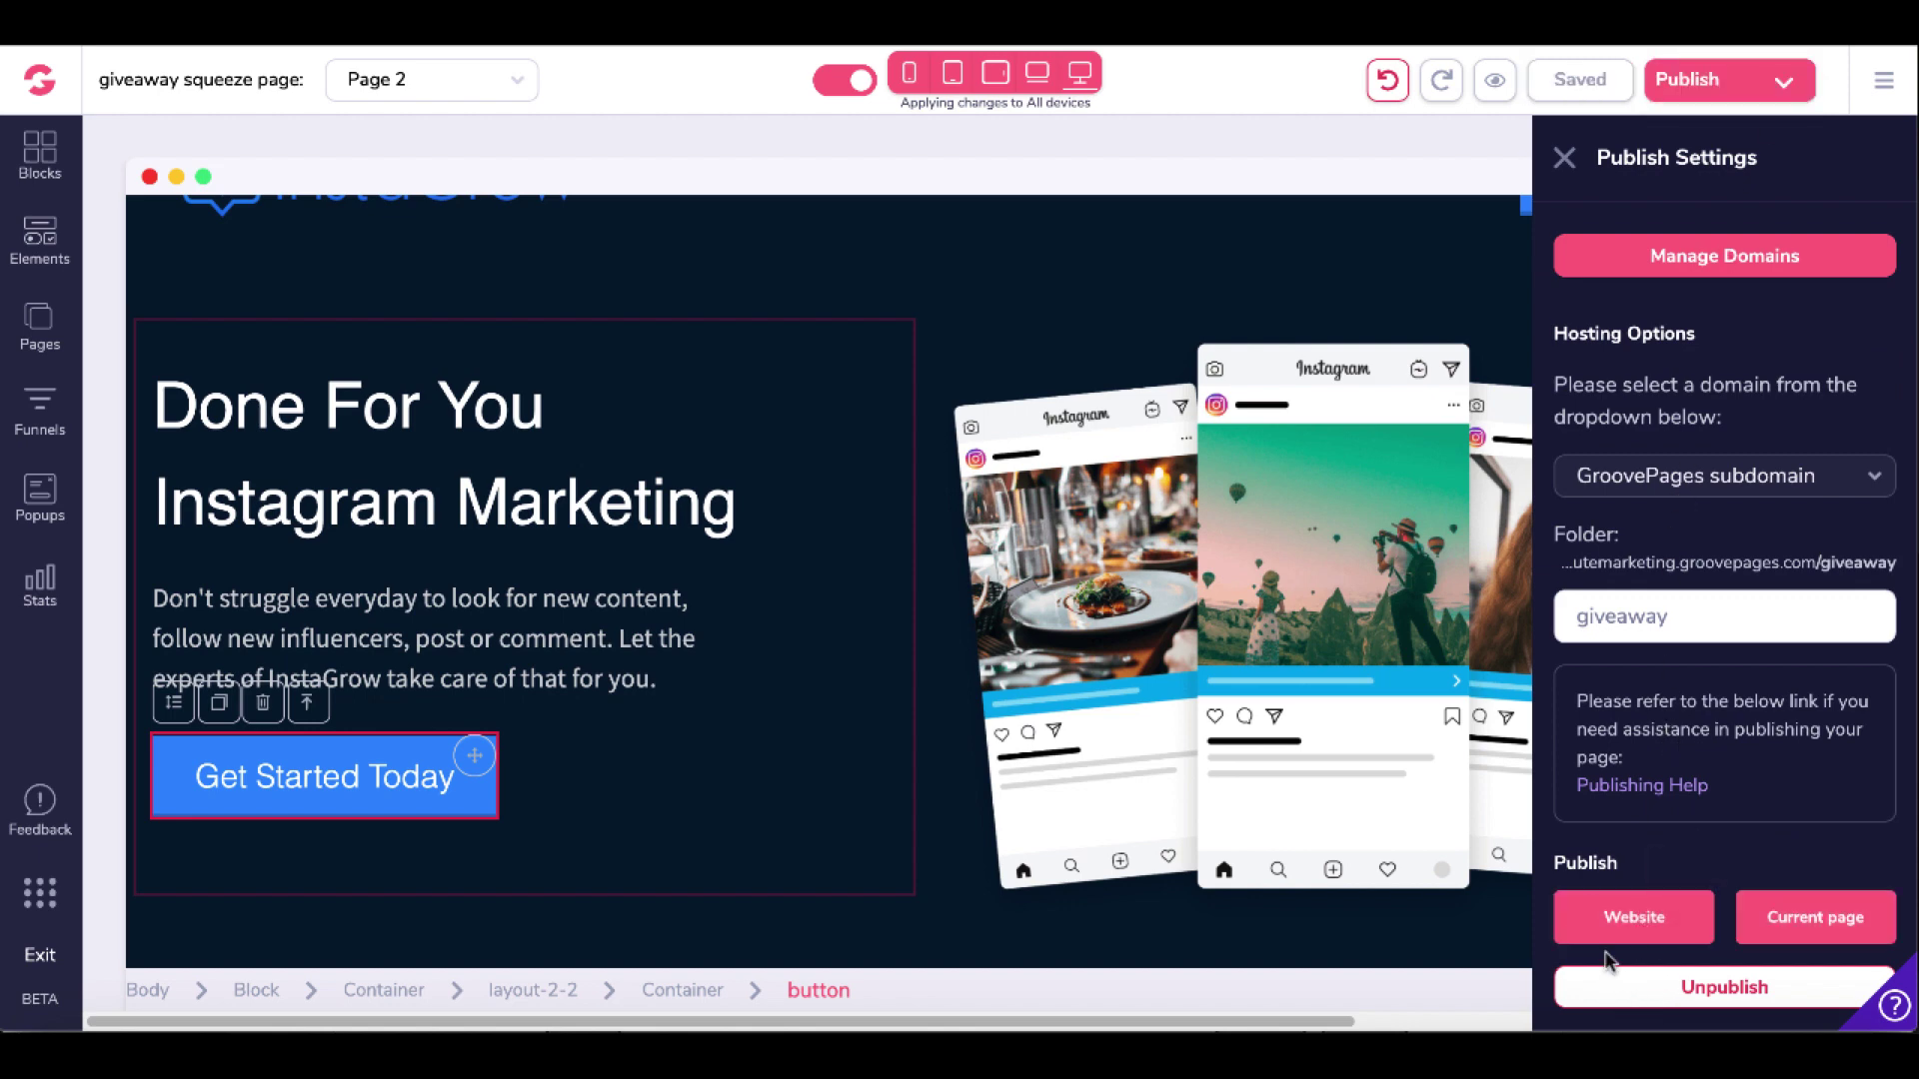
mouse_move(1787, 939)
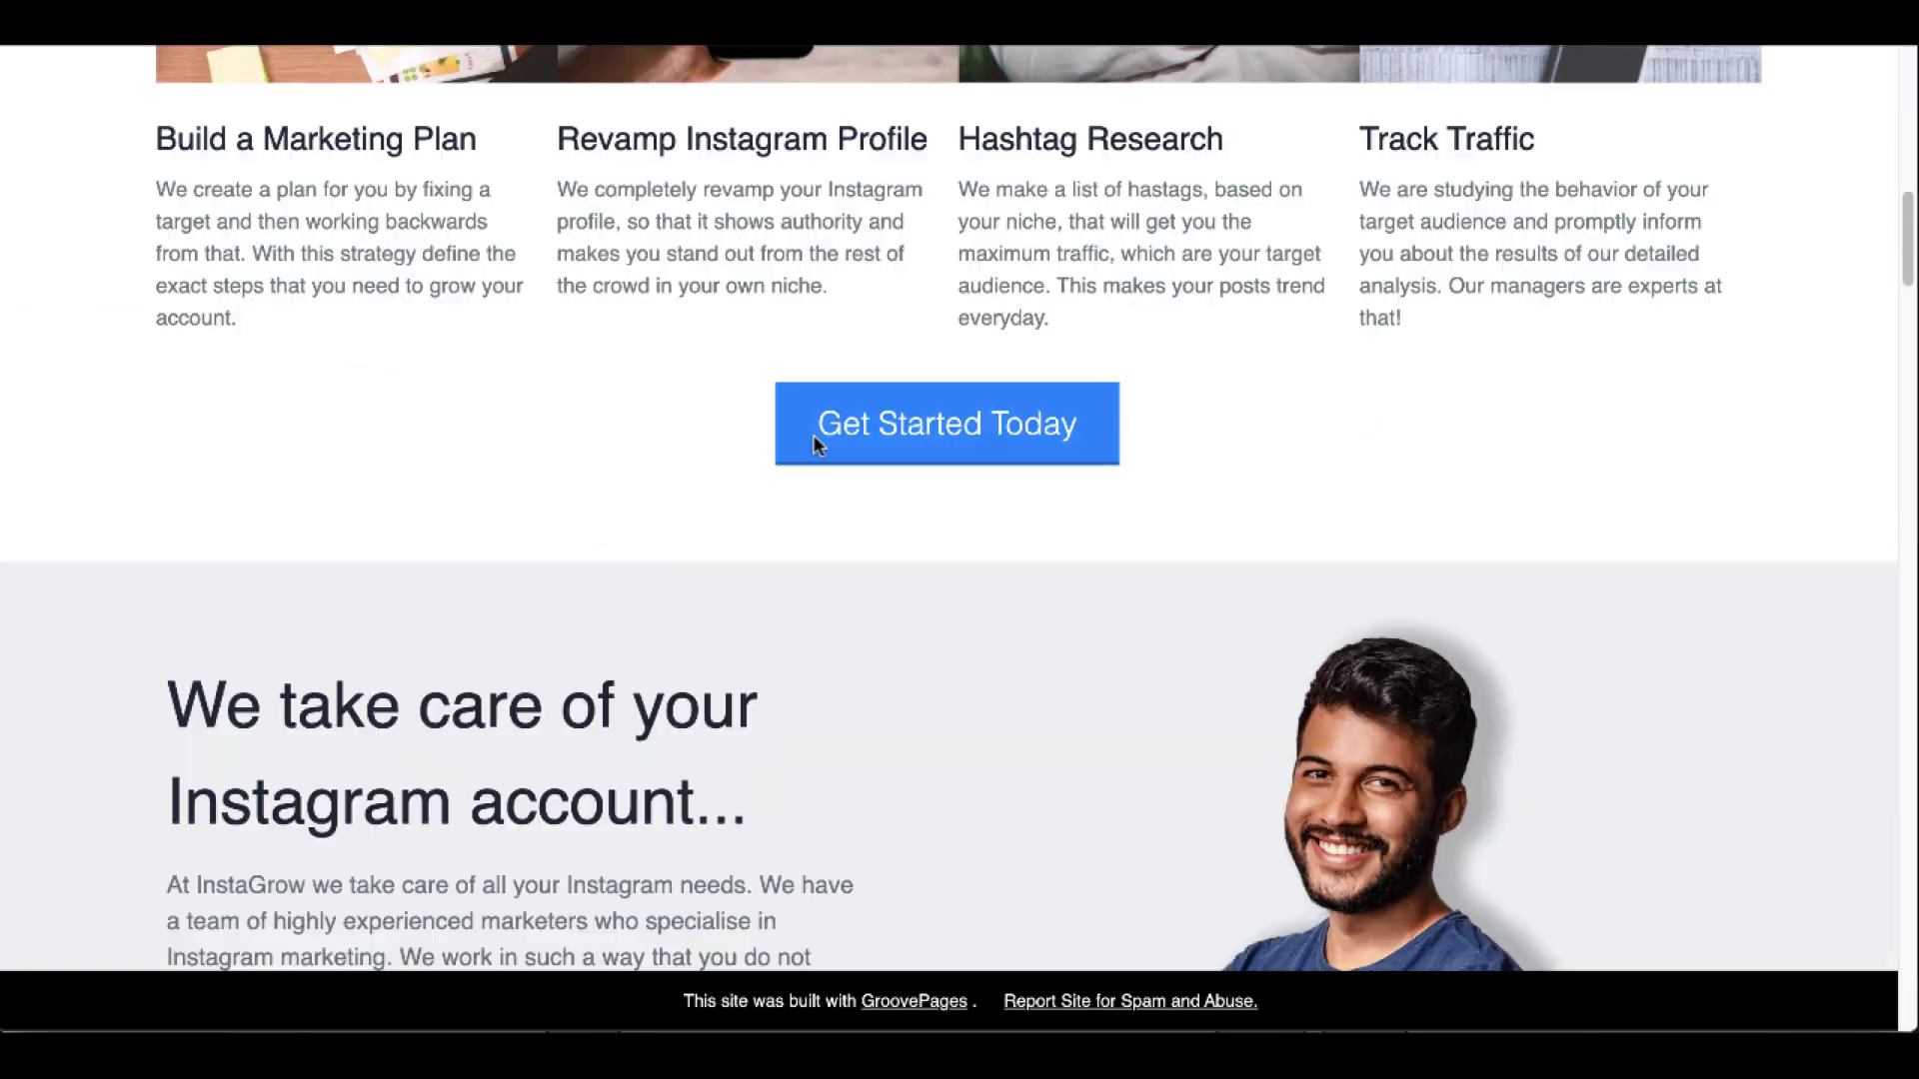
Scroll the live Instagram agency page through services and pricing plans down to the testimonials
scroll(814, 438, down, 15)
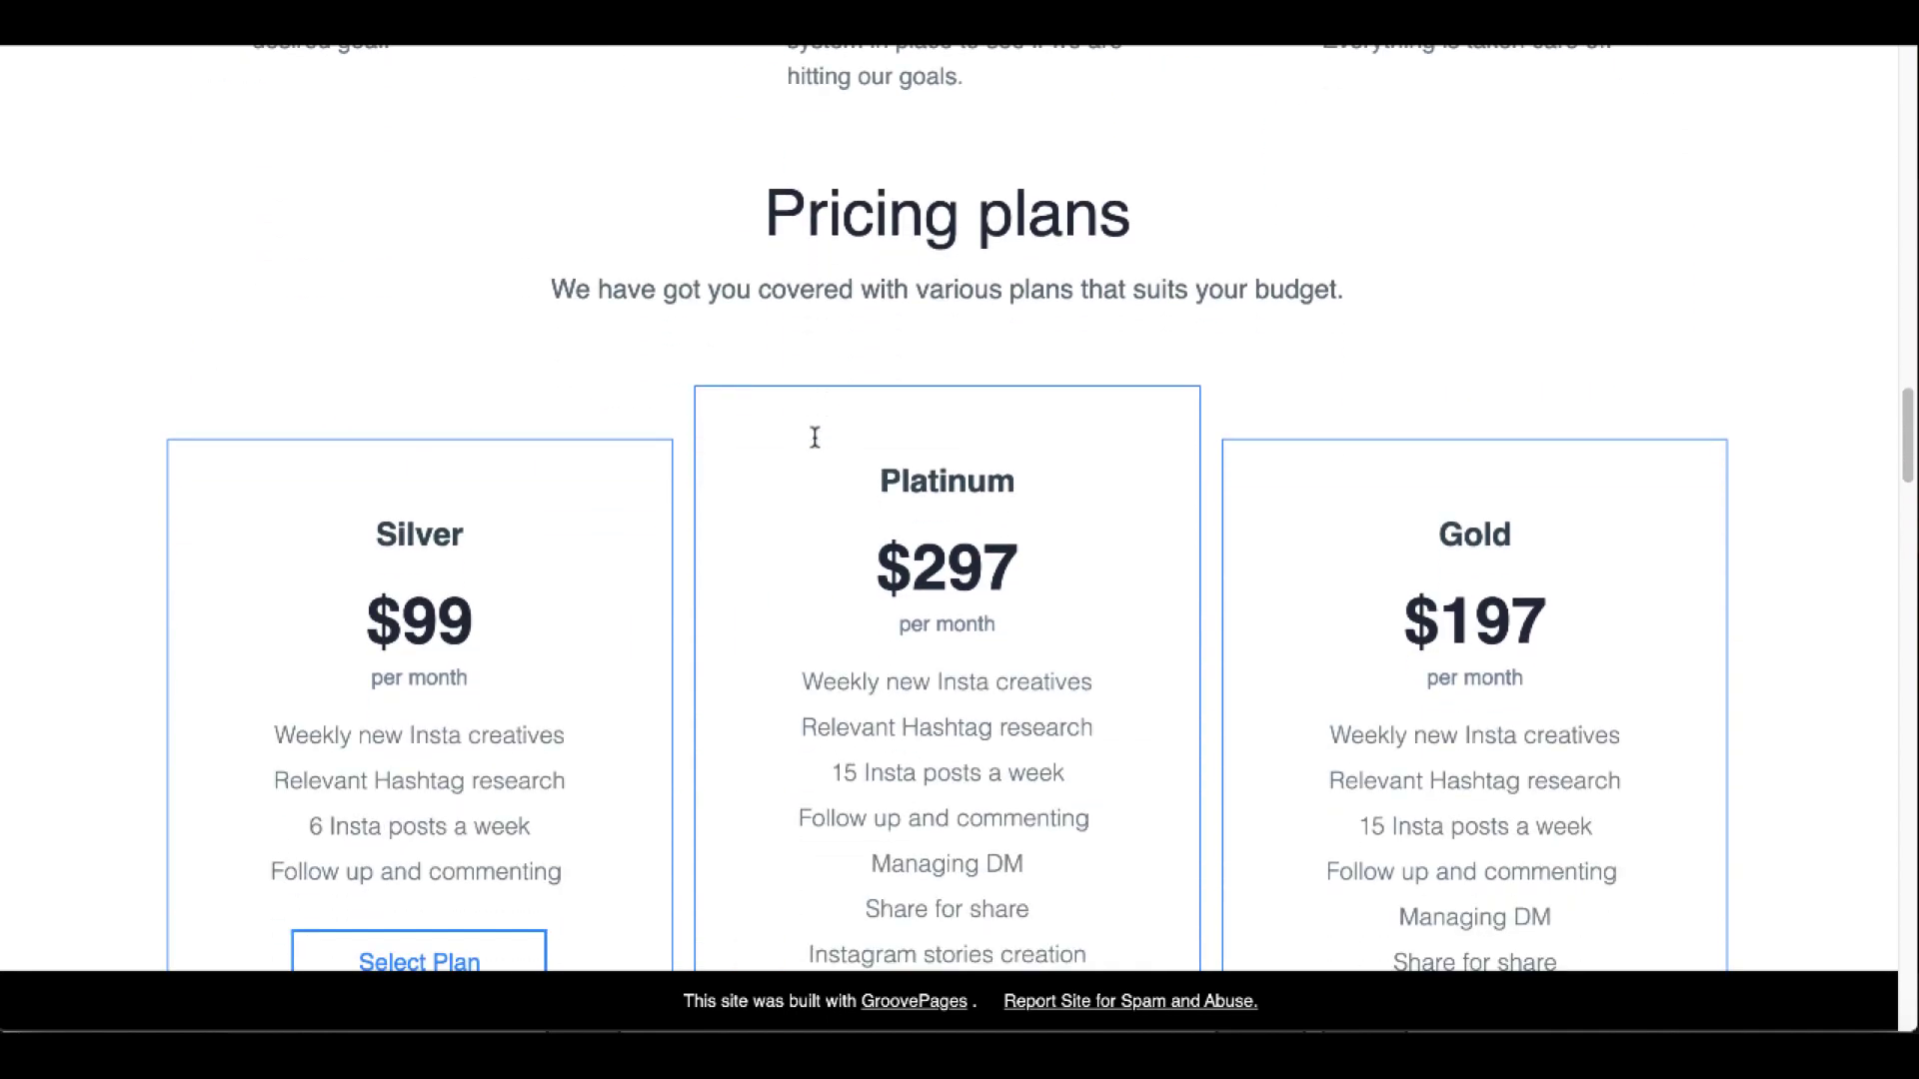
scroll(814, 438, down, 20)
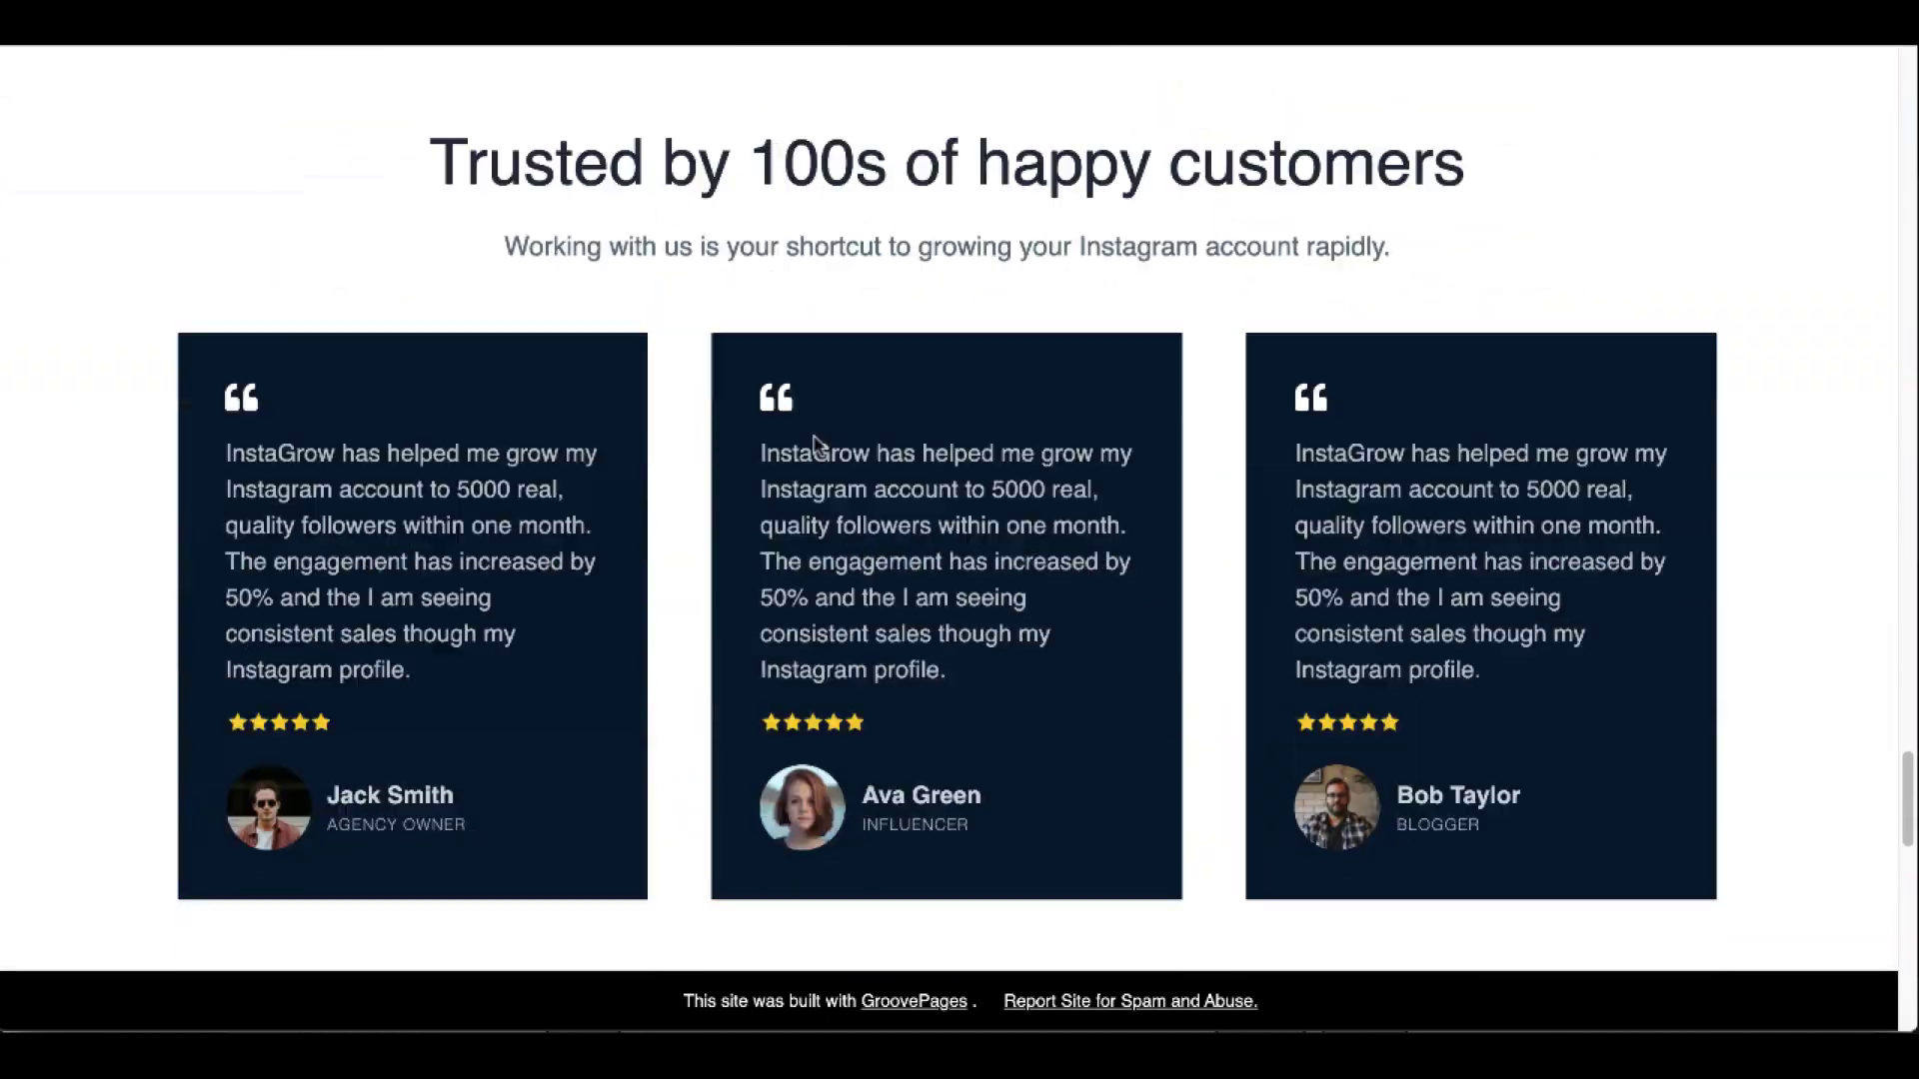
scroll(814, 439, down, 5)
scroll(814, 440, up, 20)
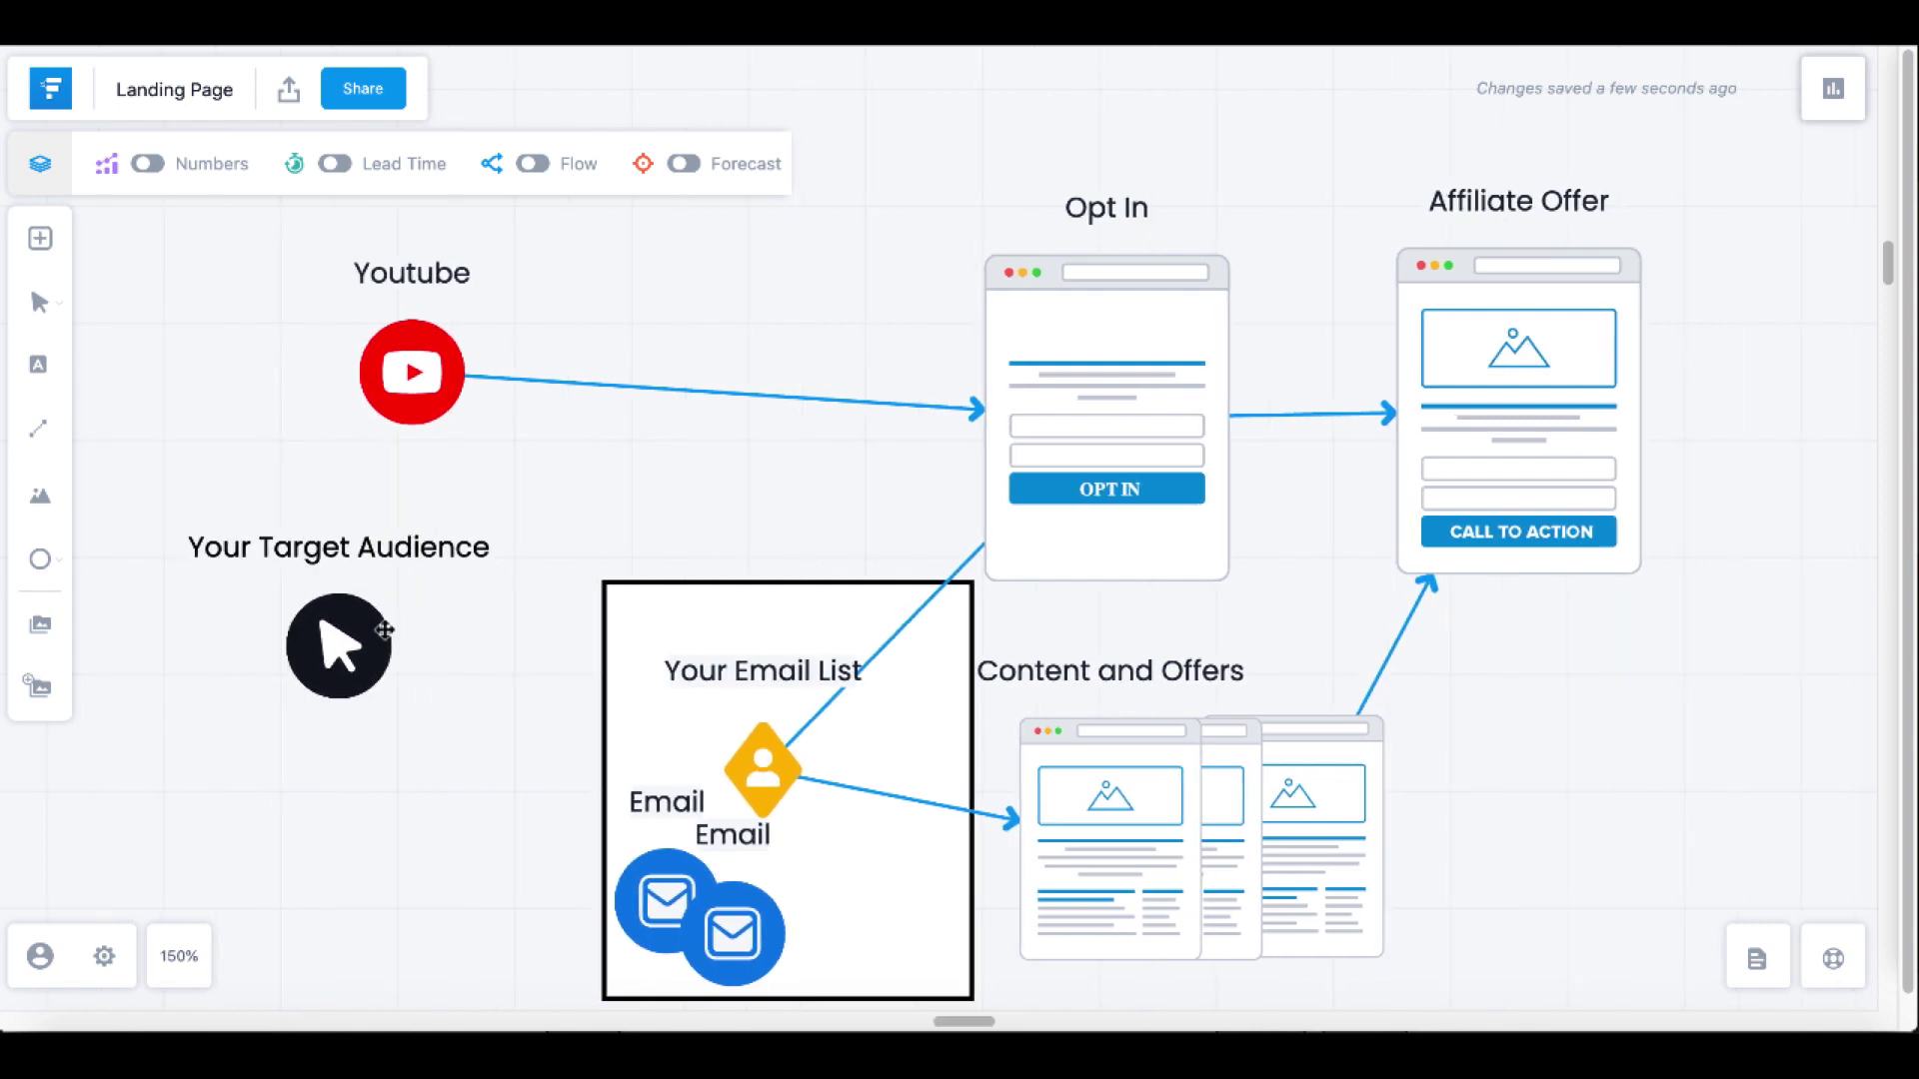
Move the Your Target Audience marker to Youtube, into the email list box, then back to Youtube
drag(391, 606, 1136, 418)
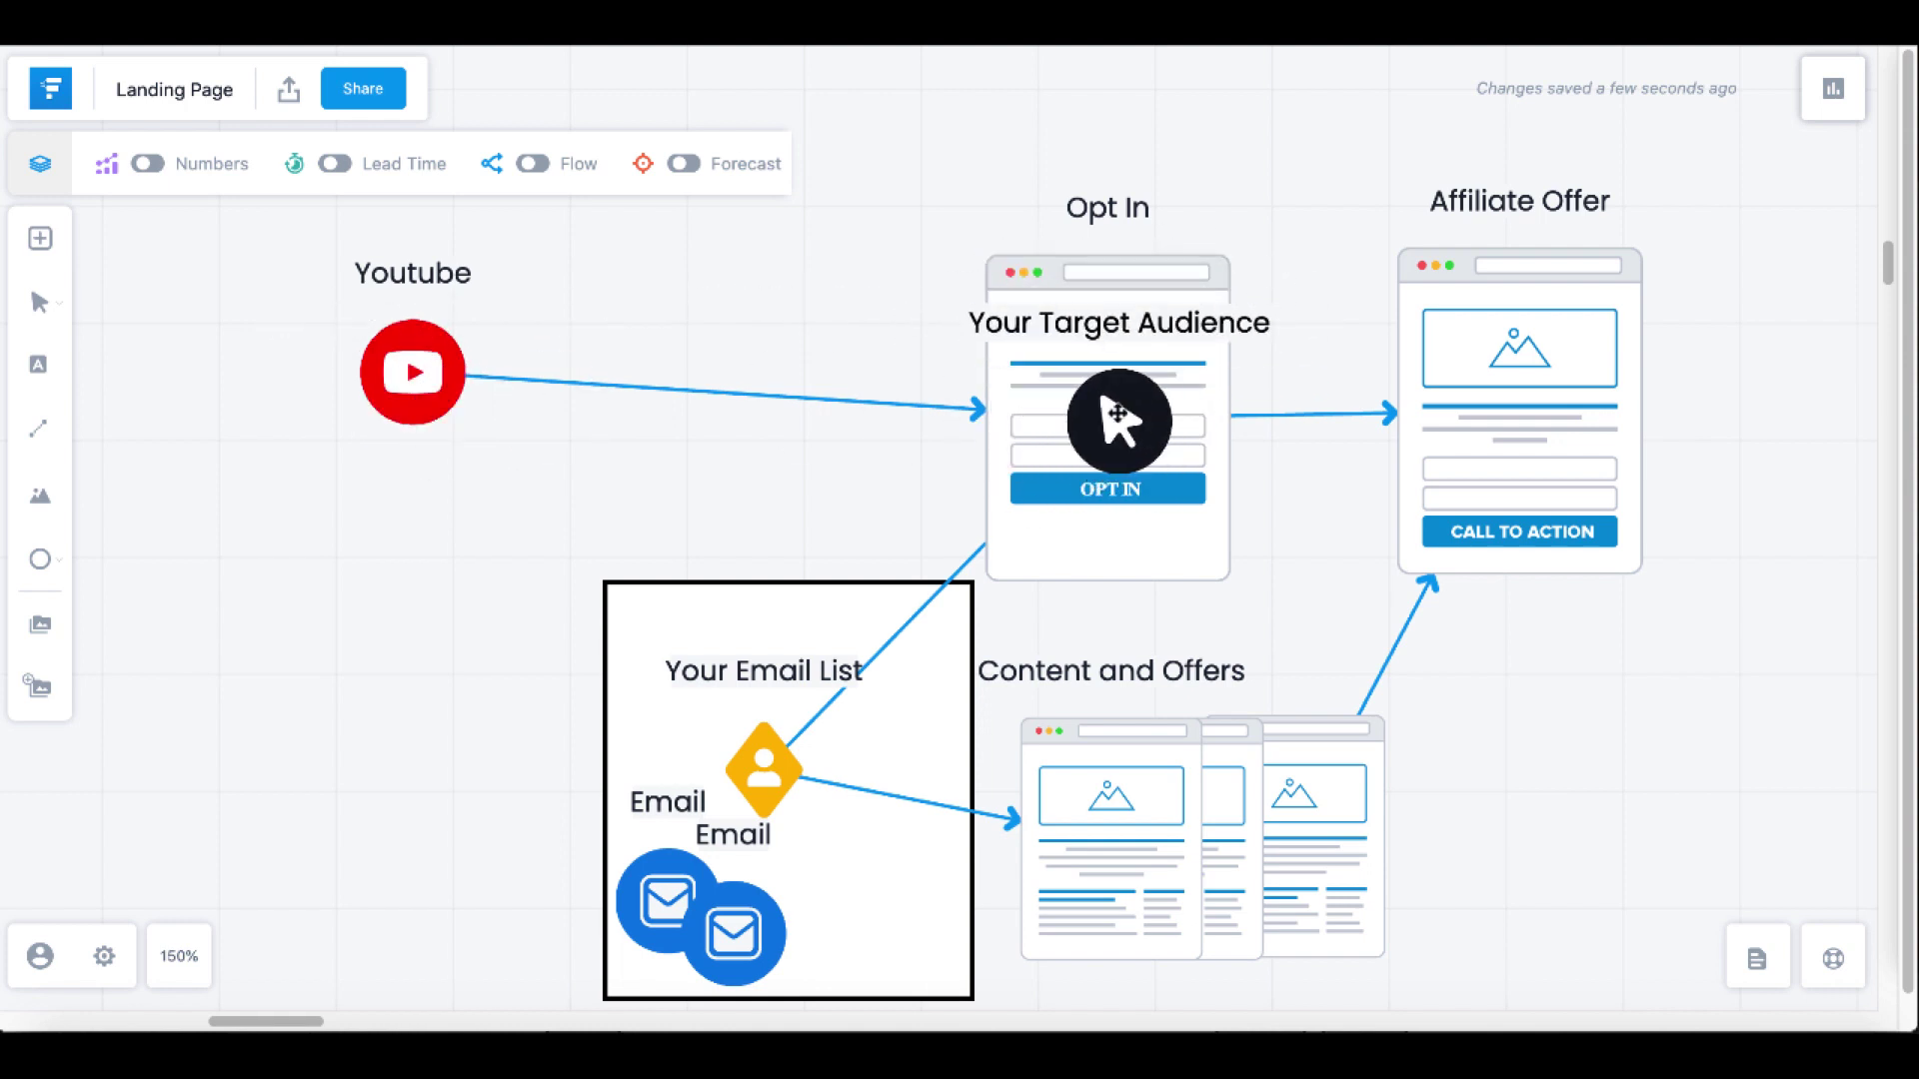
drag(1083, 441, 803, 800)
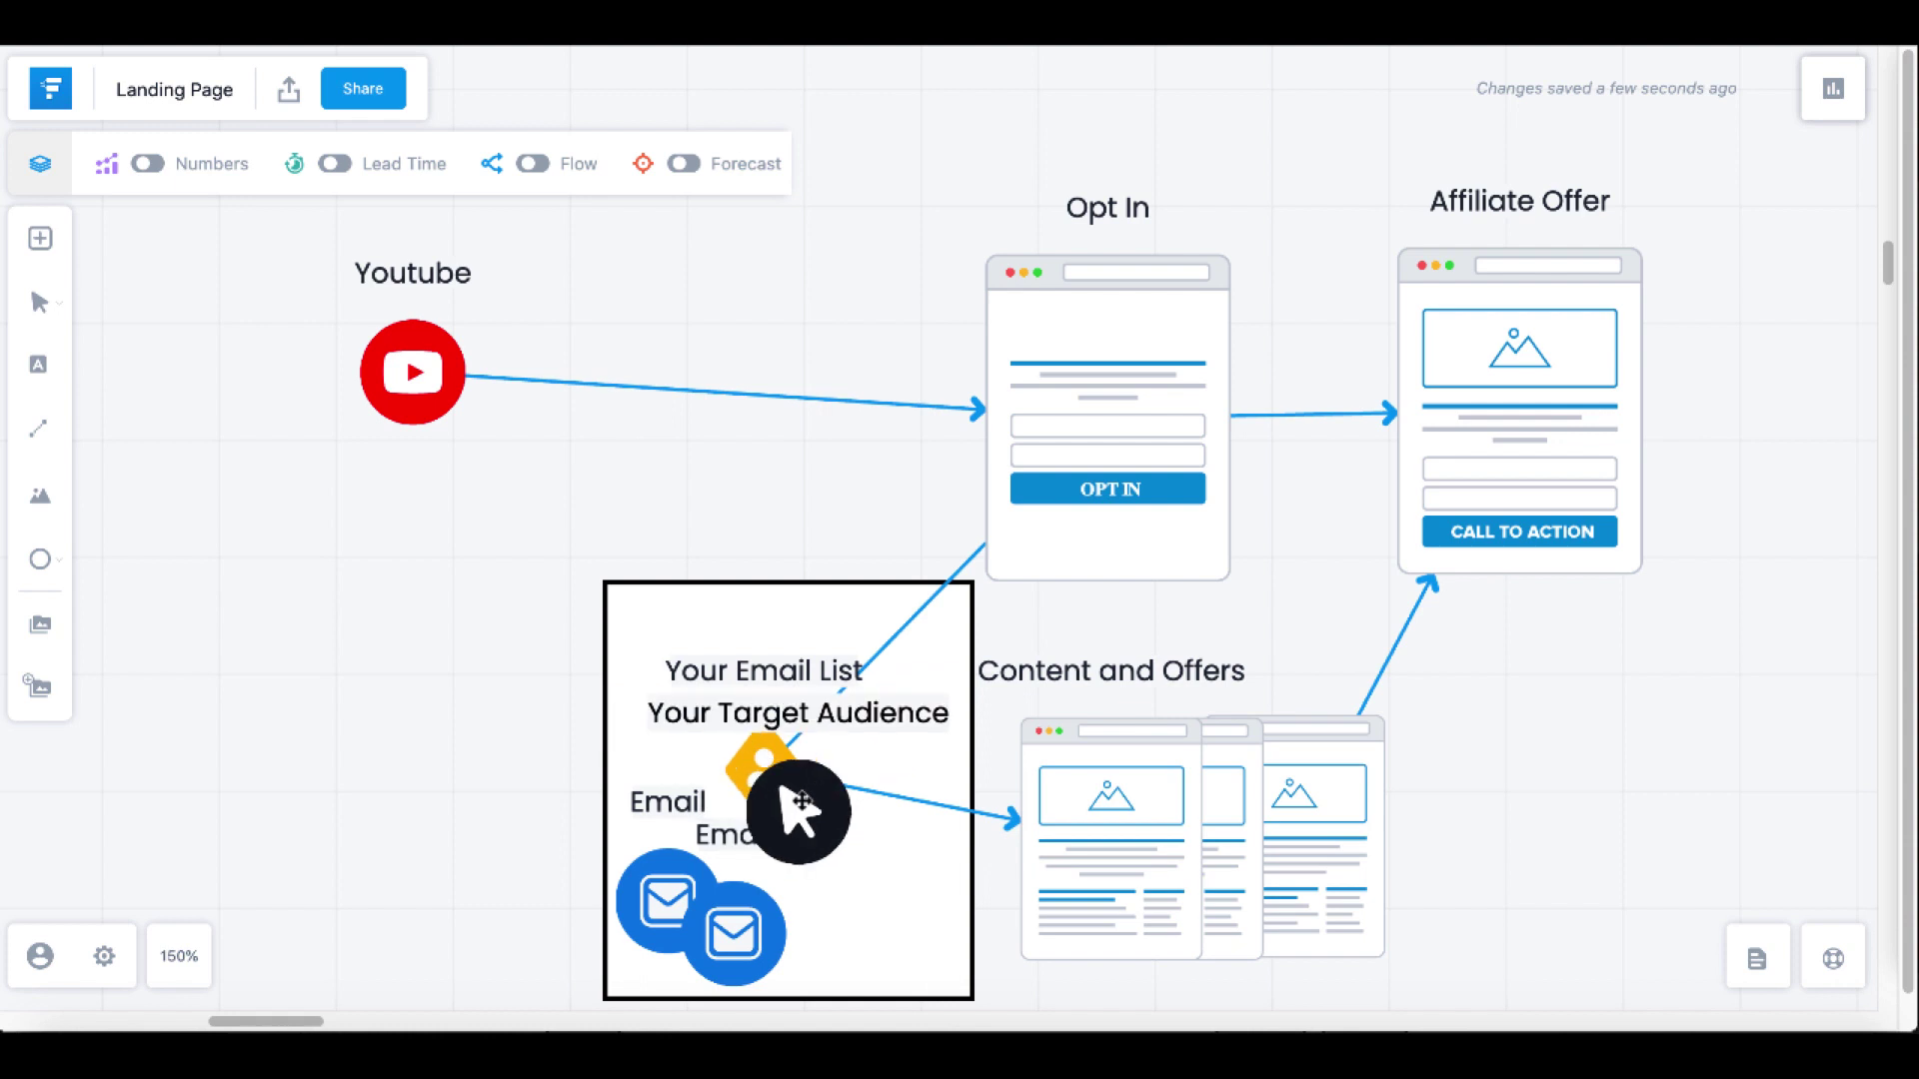
drag(802, 799, 431, 434)
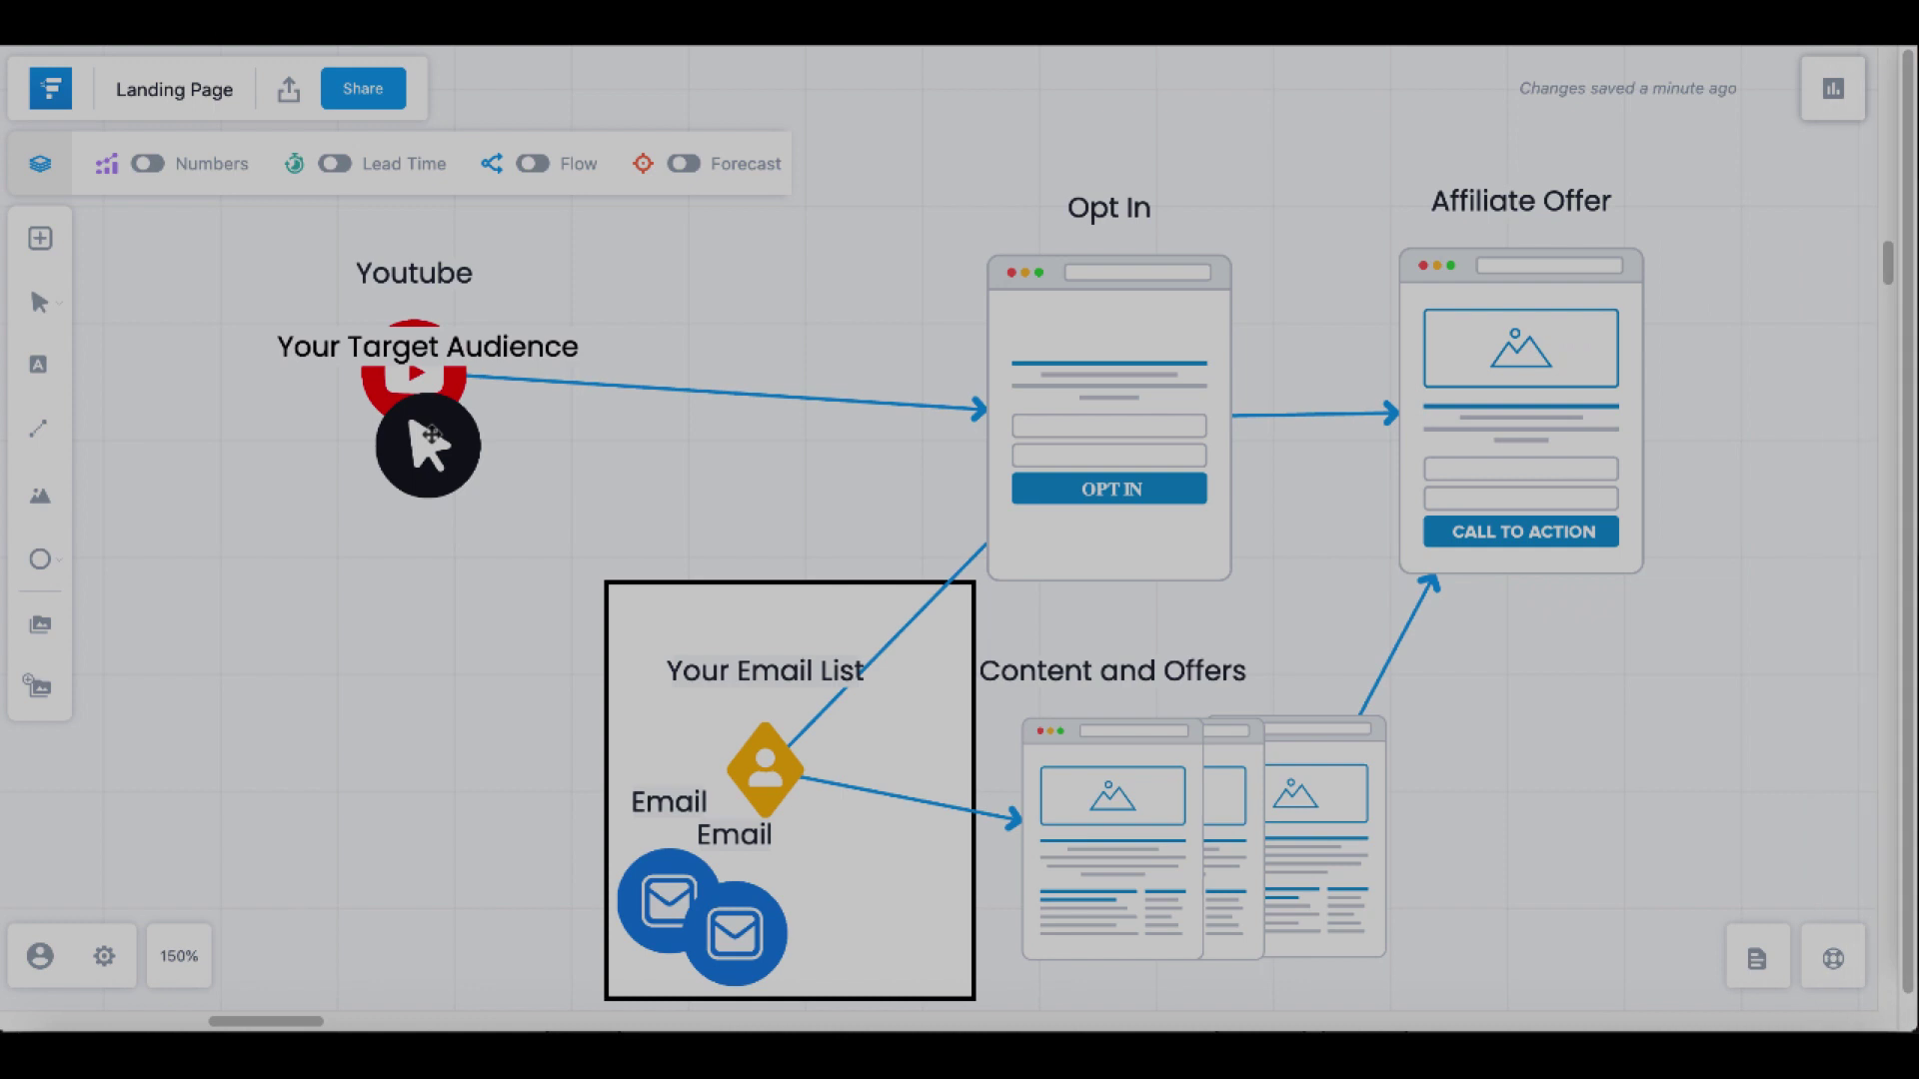